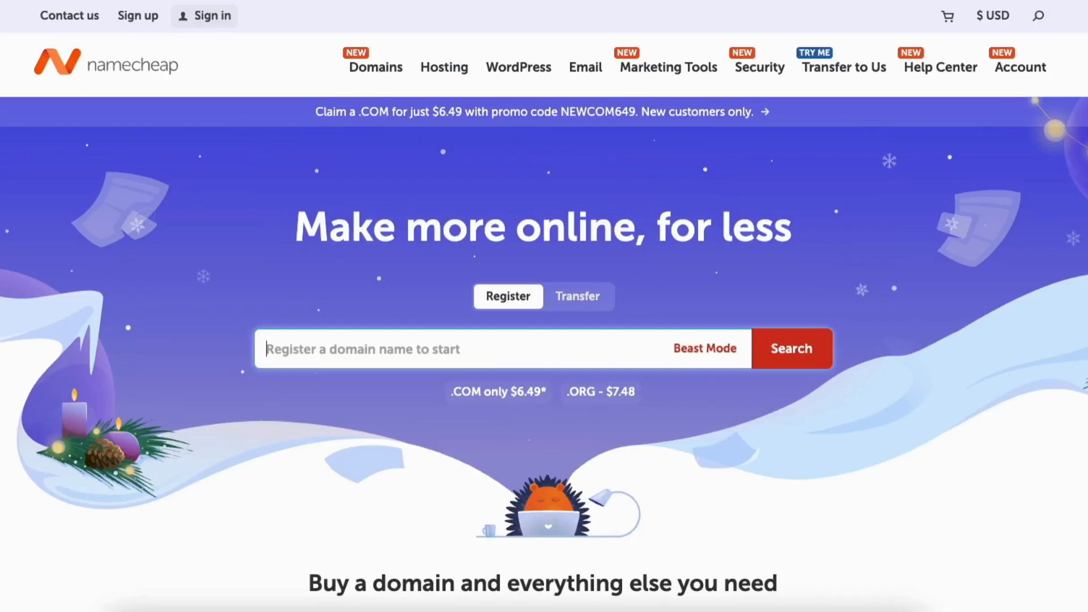
scroll(544, 306, "down", 8)
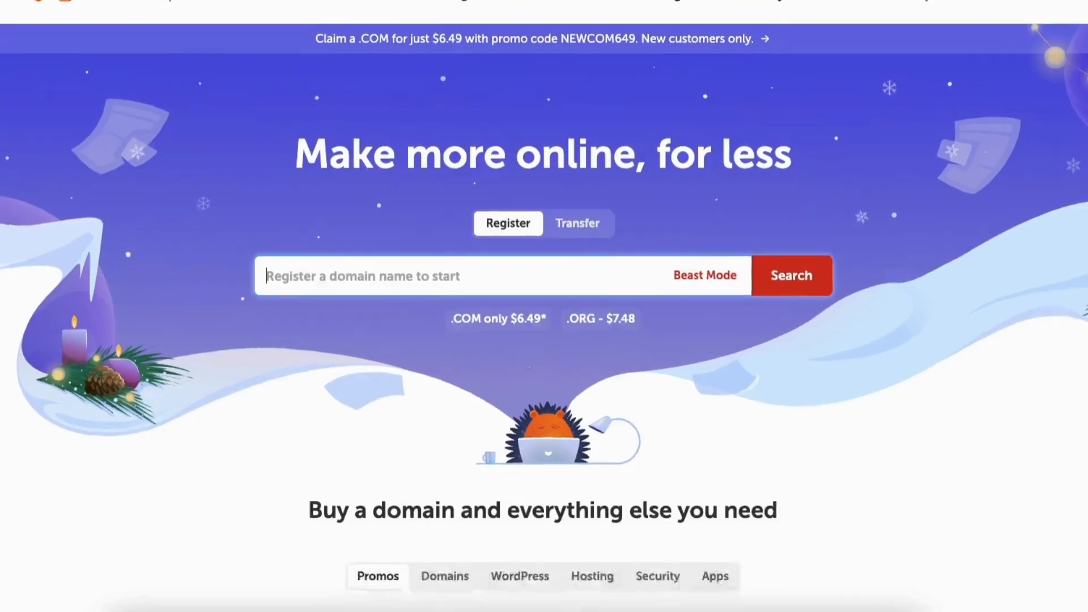
scroll(545, 306, "down", 15)
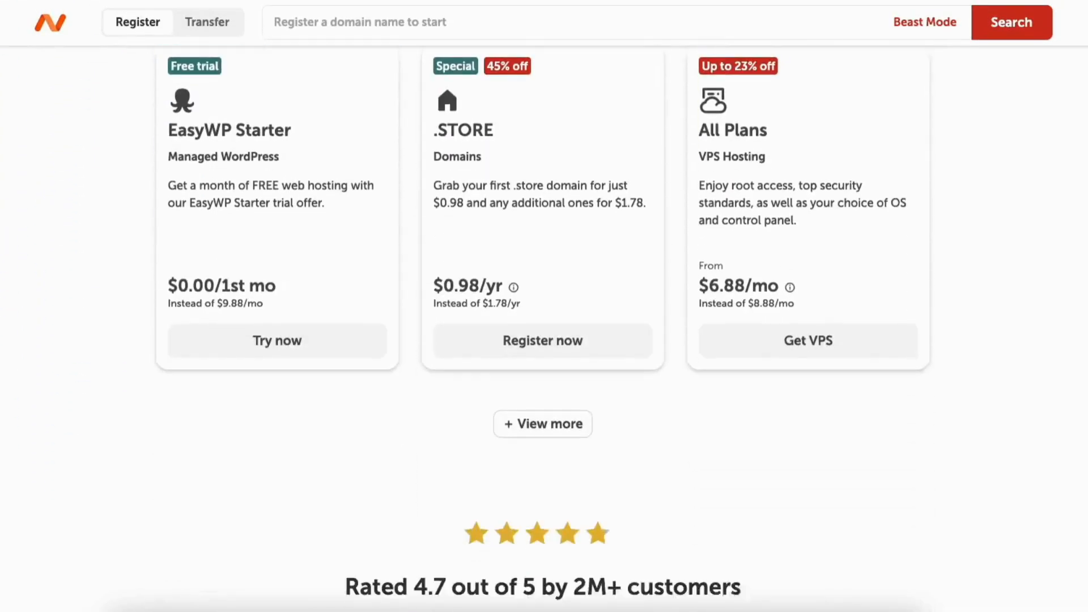
scroll(544, 307, "down", 15)
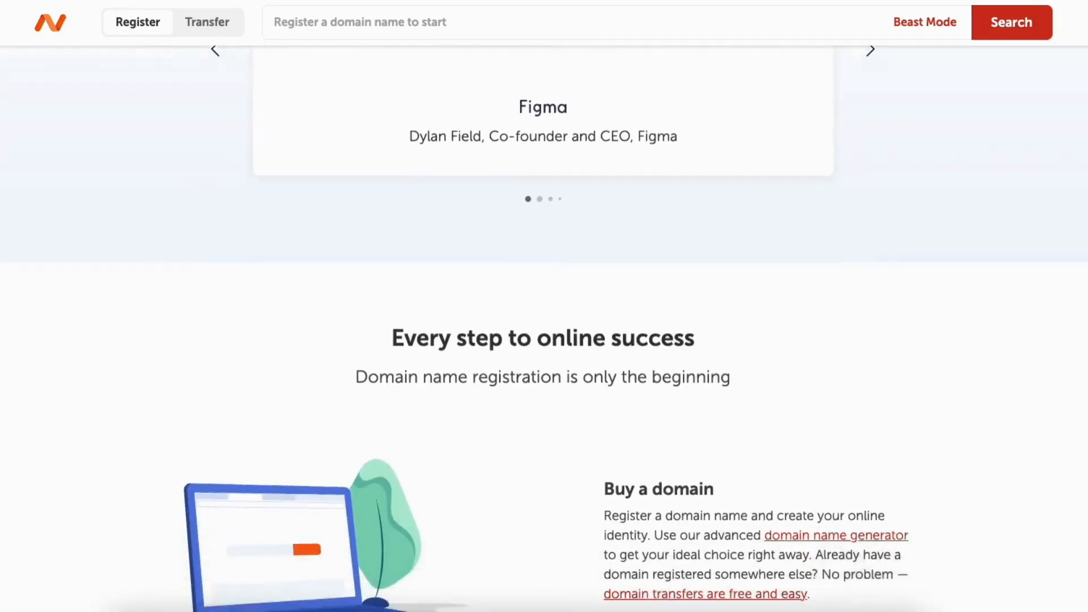
scroll(544, 306, "down", 4)
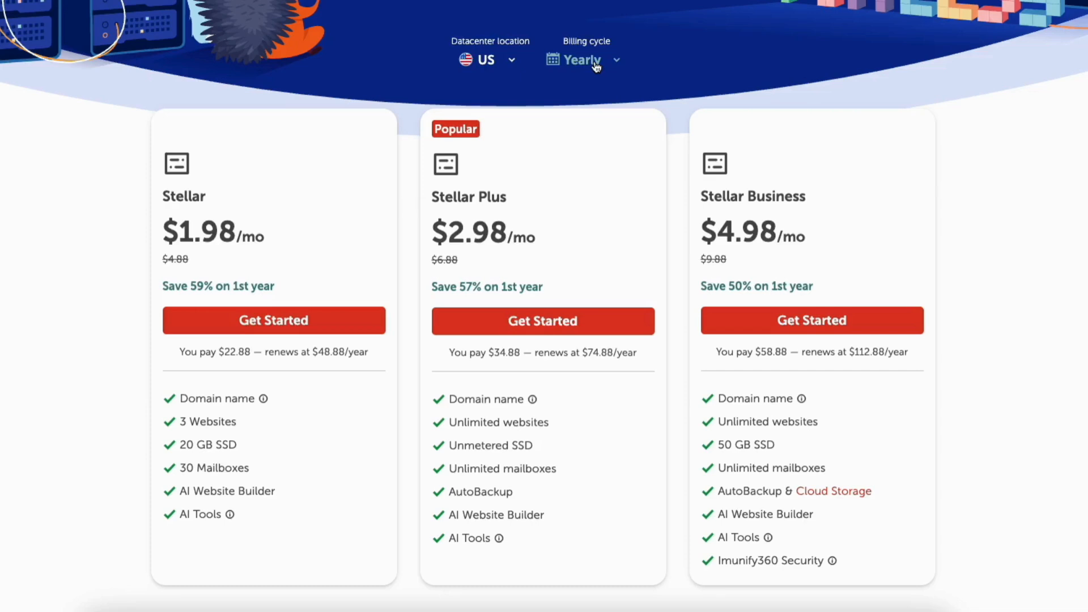
Compare the Stellar, Stellar Plus and Stellar Business hosting prices under the Monthly, Yearly and 2 Years billing cycles.
left_click(596, 67)
left_click(578, 84)
left_click(584, 63)
left_click(578, 117)
left_click(575, 68)
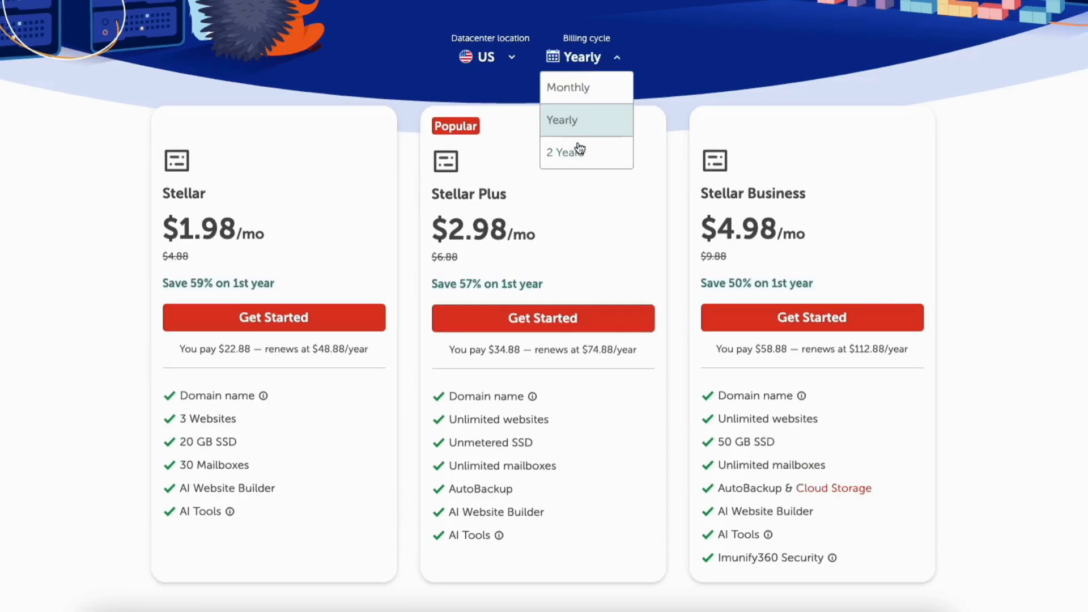
left_click(578, 148)
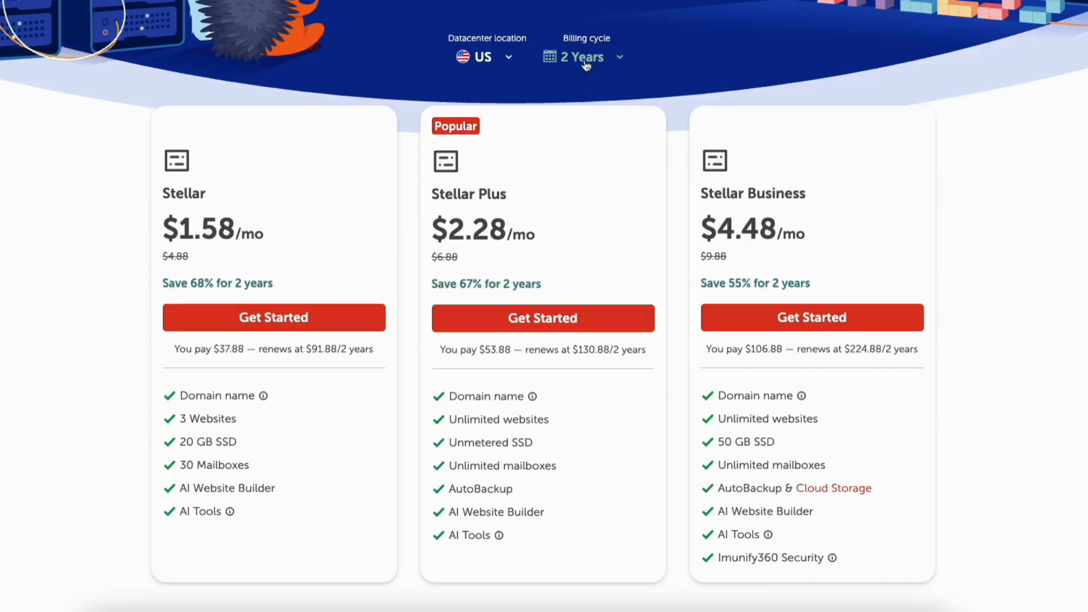
Check the pricing and included features of the hosting plans again under Yearly and Monthly billing.
left_click(581, 58)
left_click(582, 119)
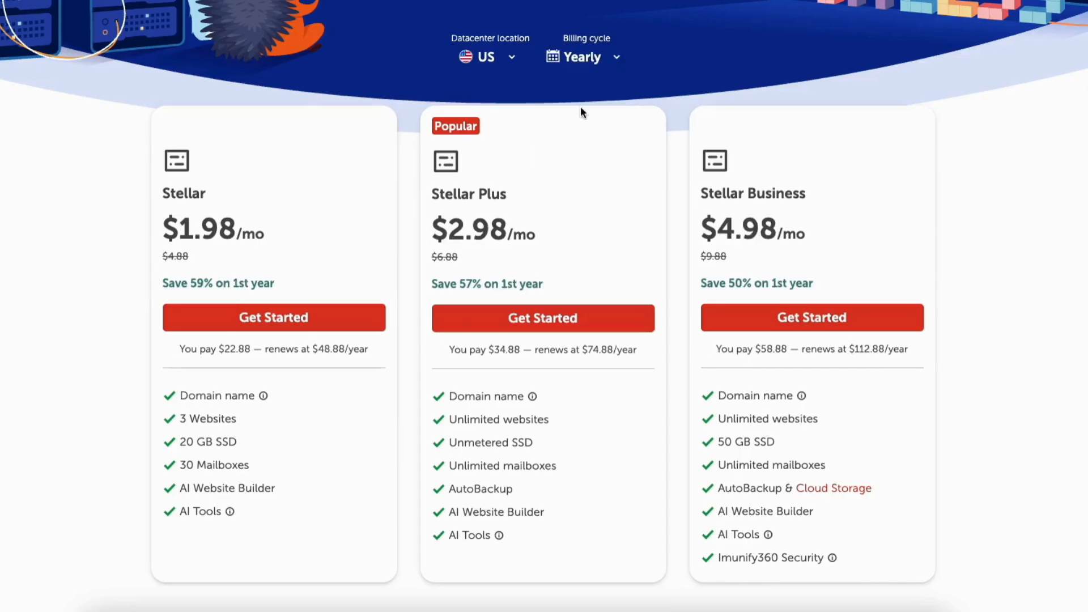
left_click(582, 63)
left_click(584, 88)
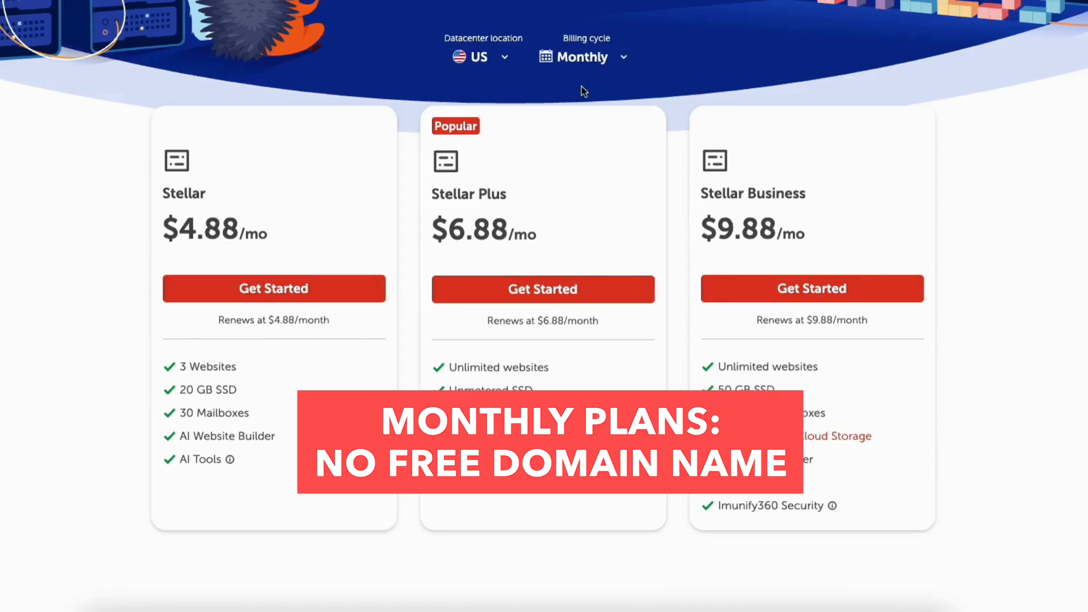
Set the billing cycle to 2 Years and view the available datacenter locations.
left_click(582, 62)
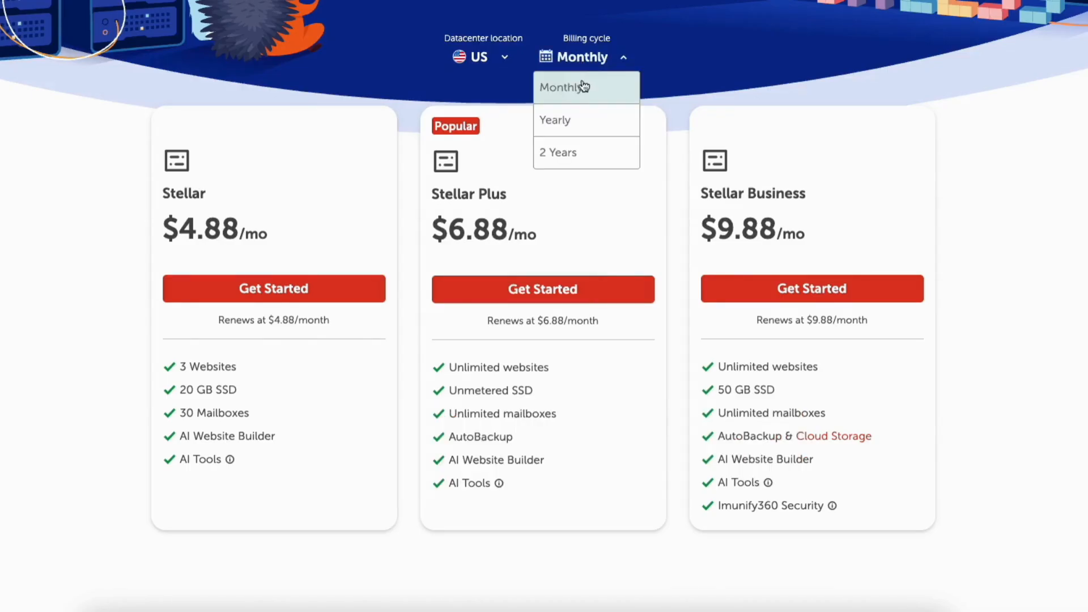
left_click(575, 154)
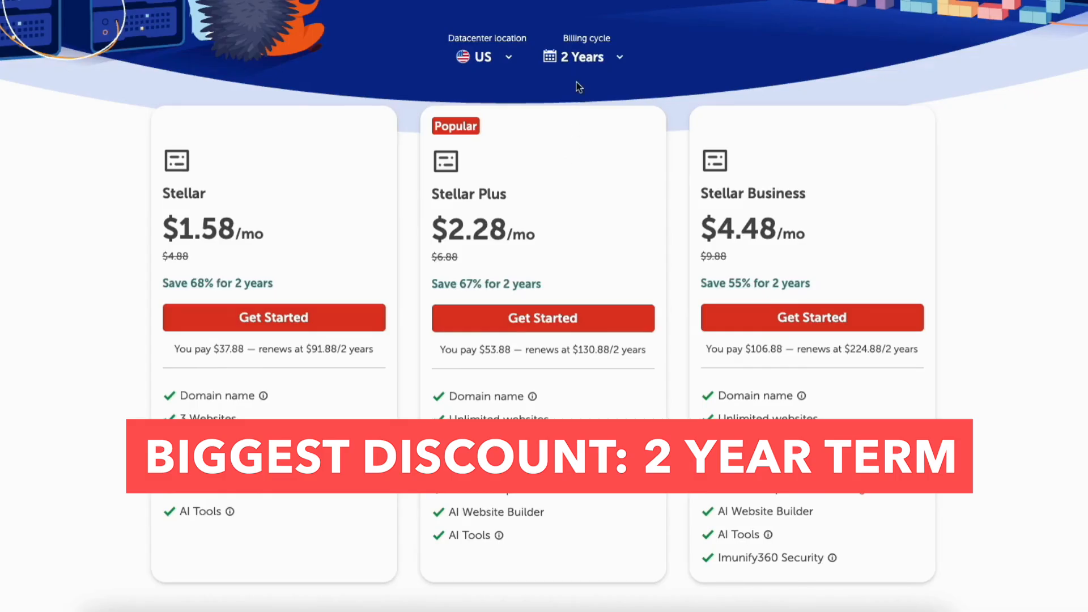
left_click(492, 61)
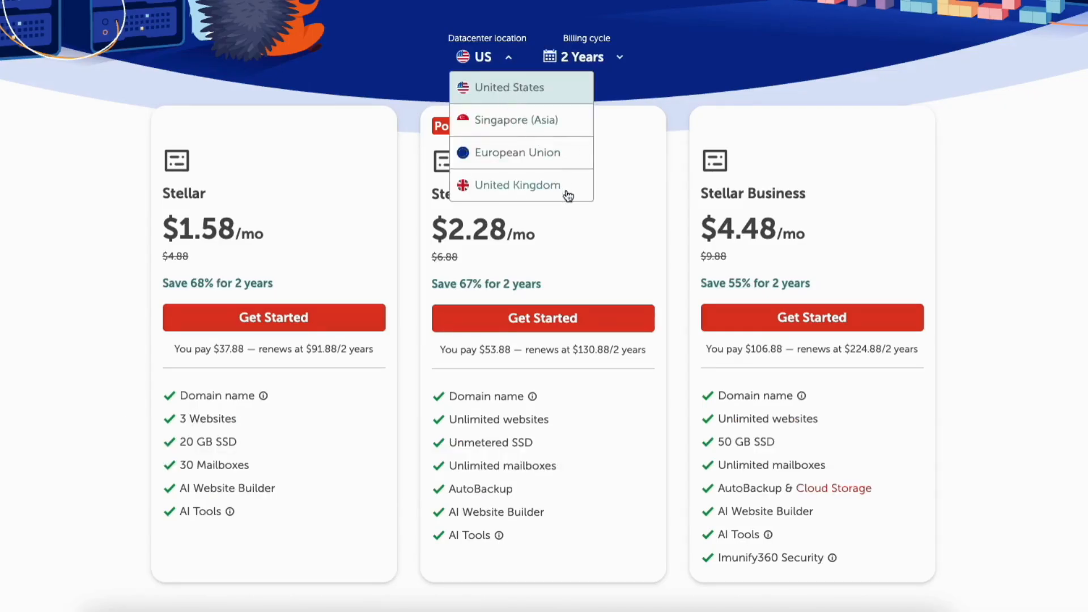
left_click(603, 80)
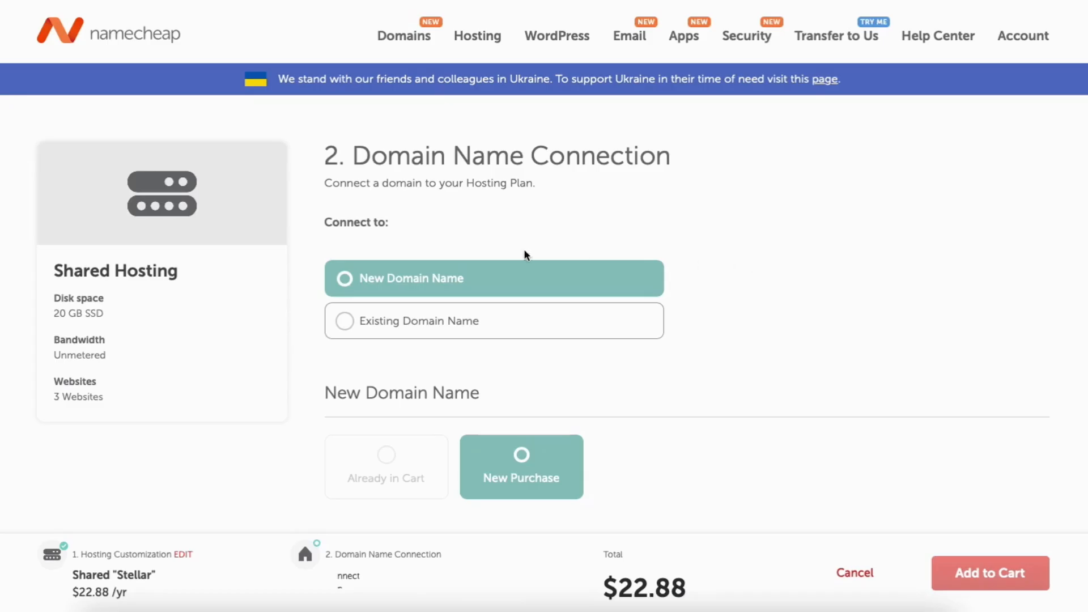
Check the existing-domain option, return to New Domain Name and search for testsite3645.com as a new purchase.
left_click(346, 324)
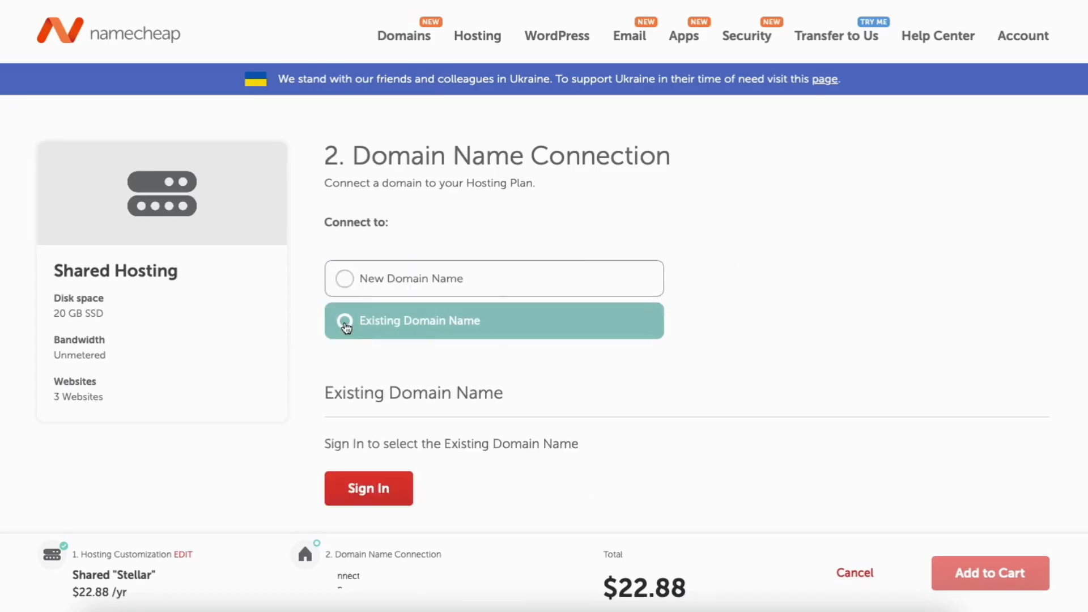
left_click(347, 281)
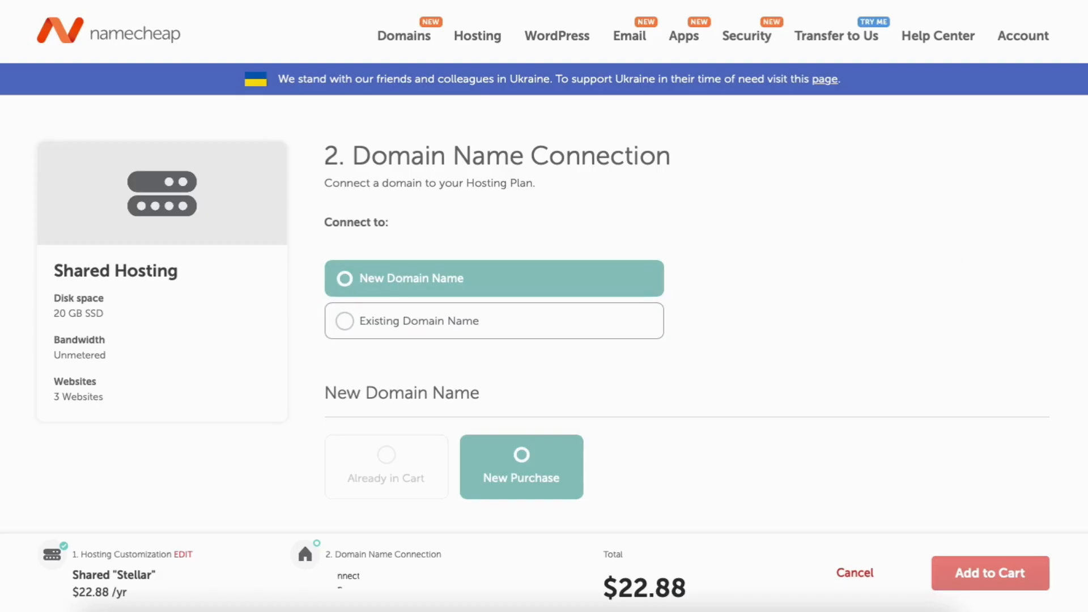
scroll(432, 324, "down", 5)
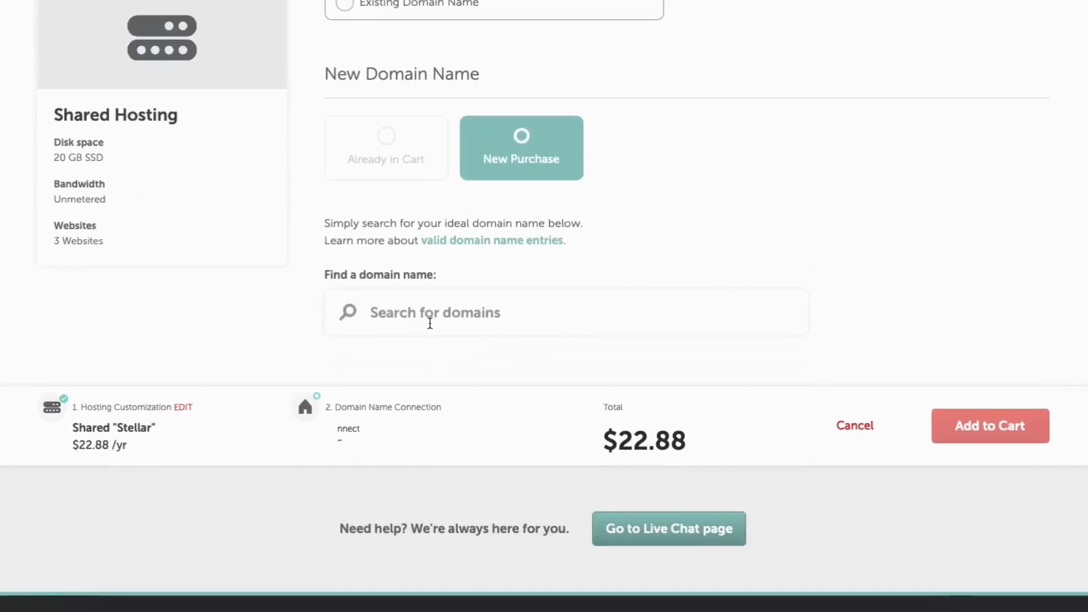
left_click(431, 324)
type("testsite36465.com")
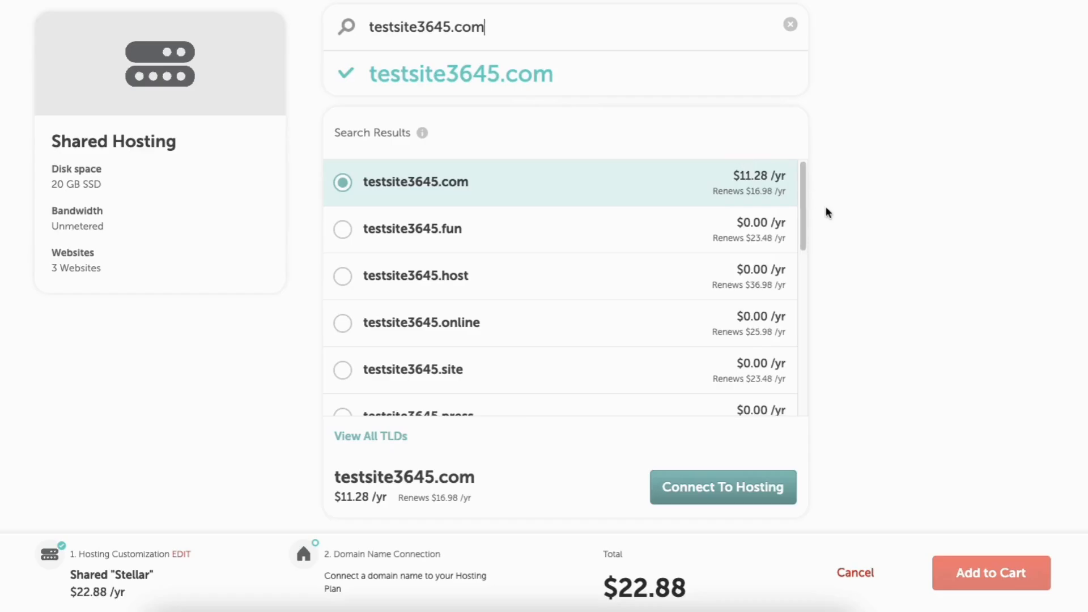
Look through the offered domain extensions and connect testsite3645.com to the Stellar hosting plan.
scroll(808, 227, "down", 4)
left_click_drag(812, 272, 810, 178)
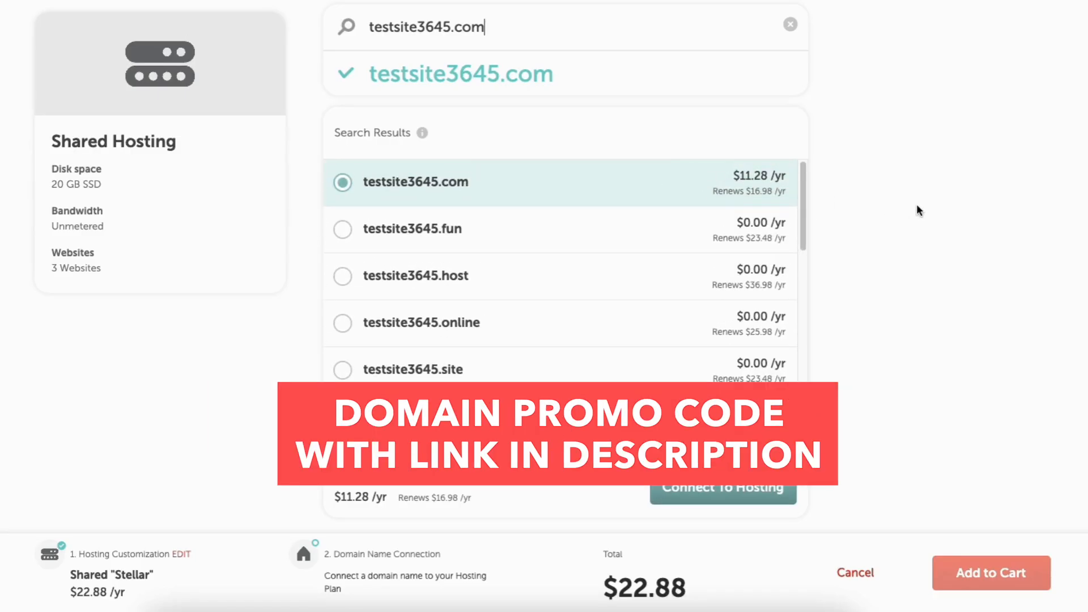
left_click(709, 489)
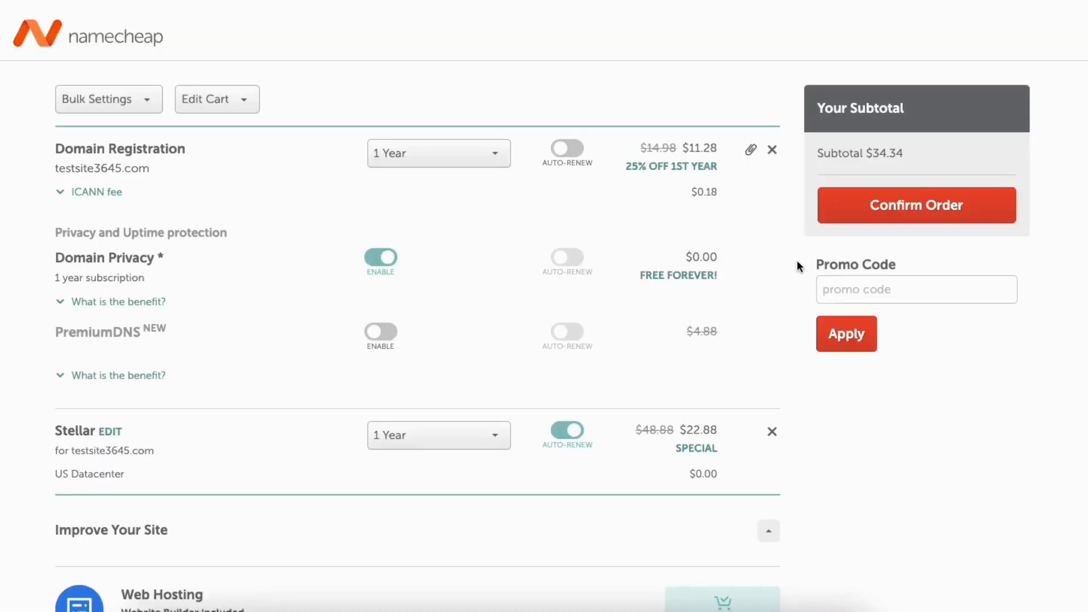
Try to apply the promo code NEWCOM649 to the cart and open the form for creating a free account.
left_click(855, 287)
type("NEWCOM649")
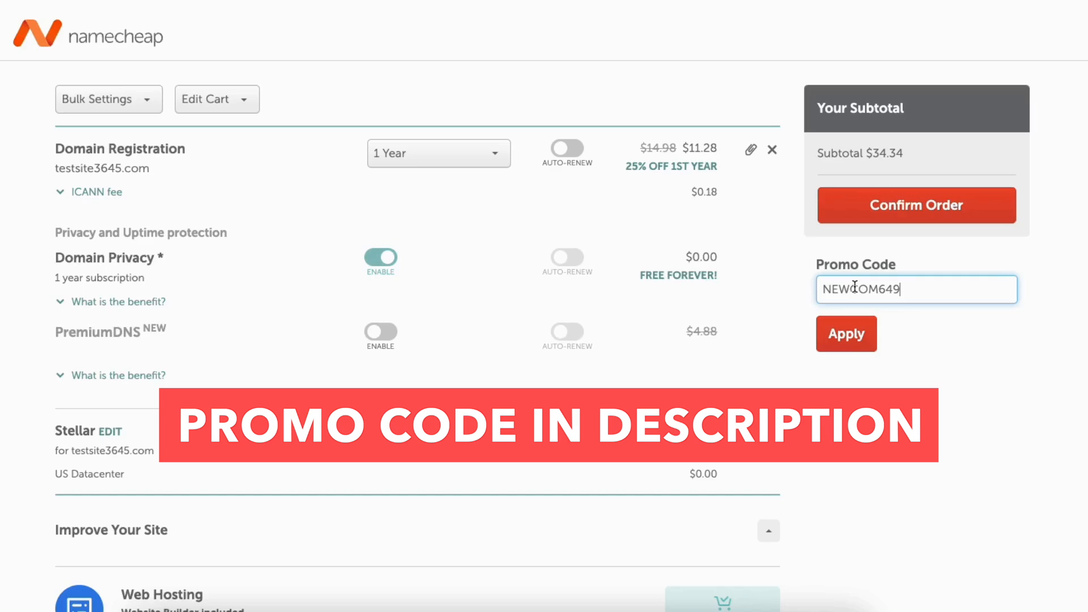
left_click(836, 337)
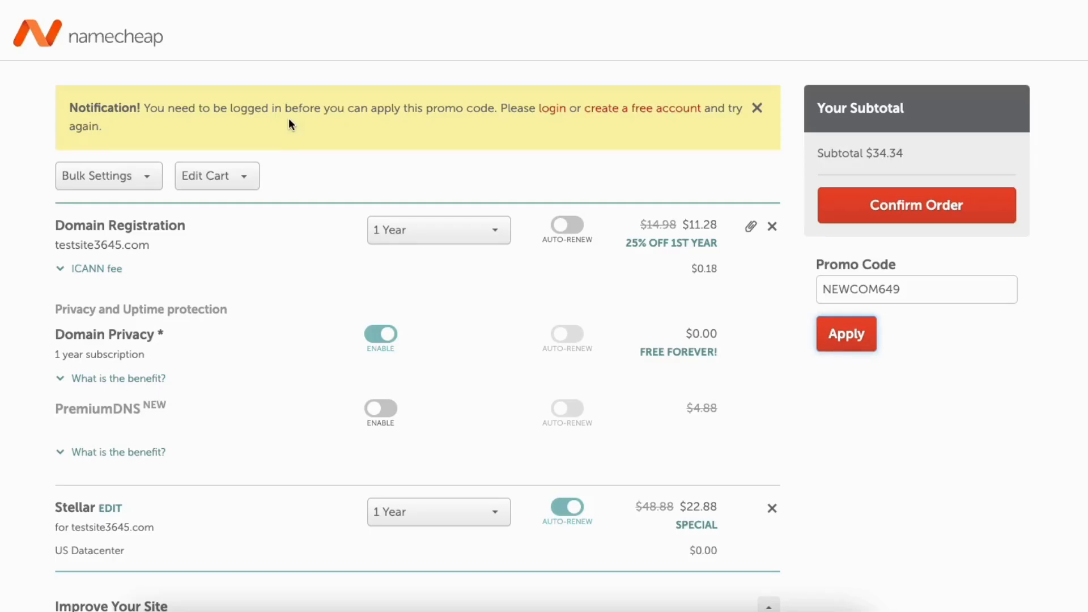
left_click(624, 113)
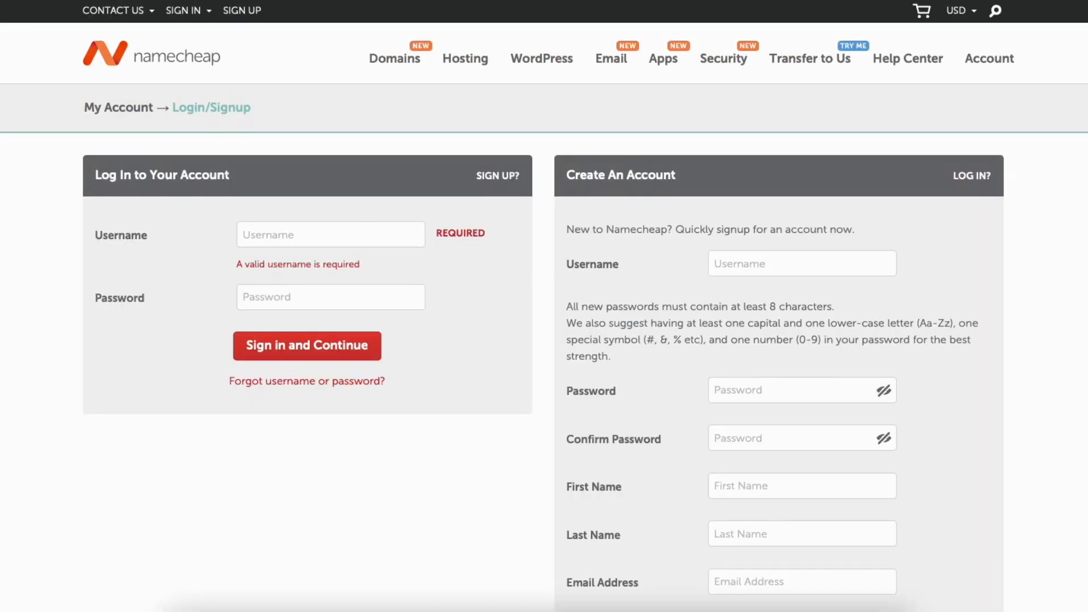
scroll(544, 306, "down", 2)
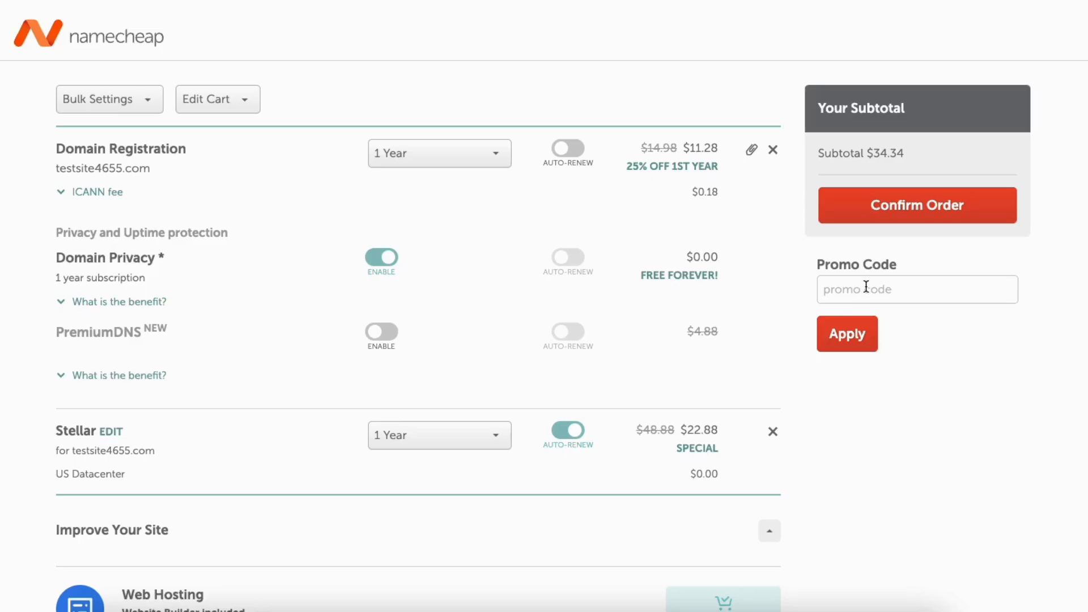
Apply the promo code NEWCOM649 to the cart containing the domain registration and Stellar hosting.
left_click(867, 288)
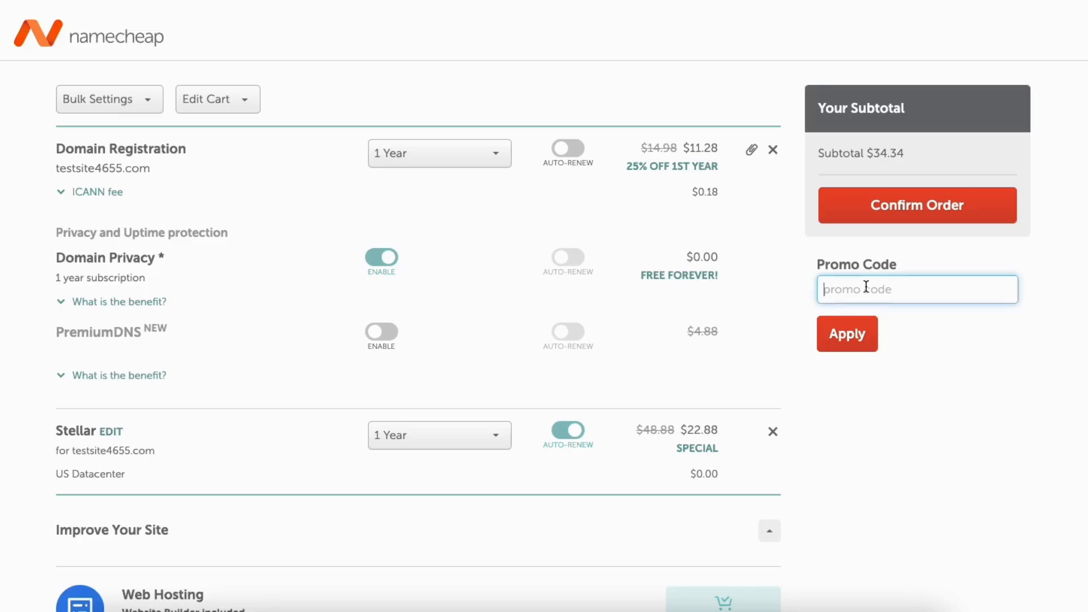
type("NEWCOM649")
left_click(845, 333)
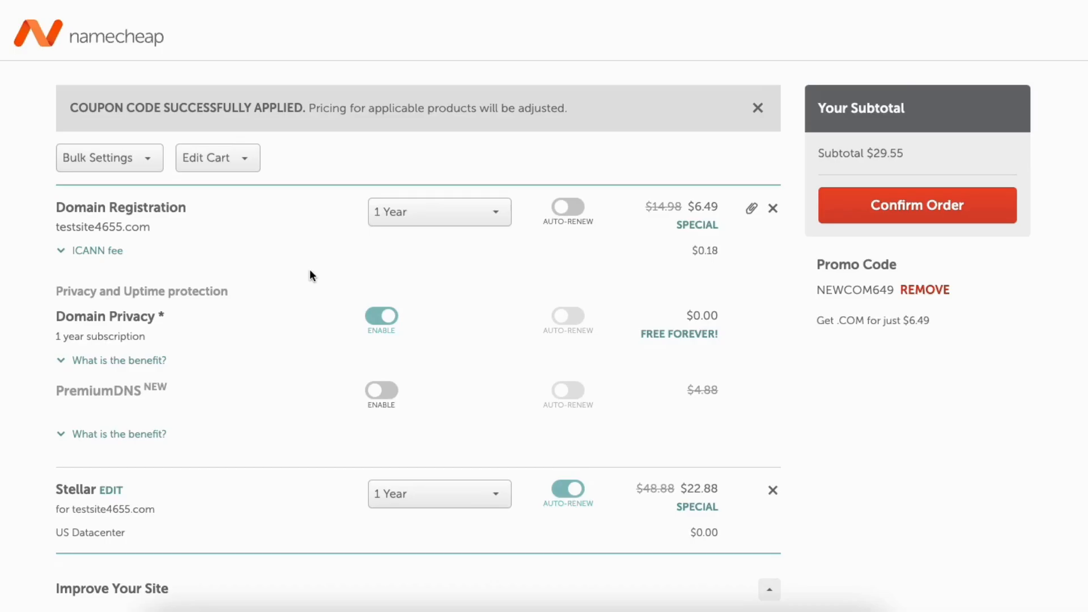
Check the available term lengths for the domain registration and try its auto-renew setting on and back off.
left_click(493, 227)
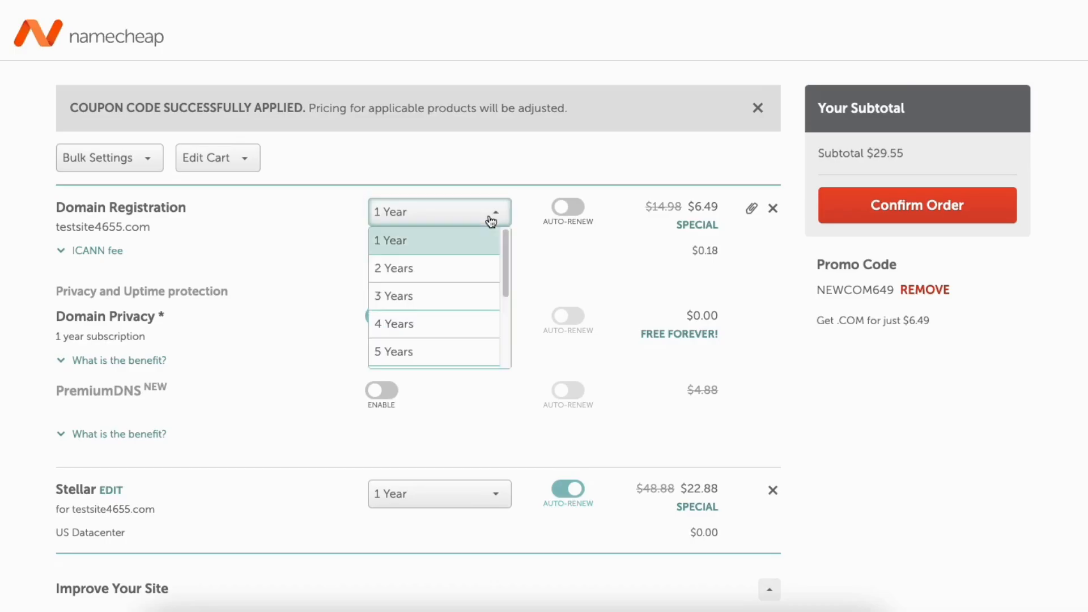
left_click_drag(504, 243, 515, 293)
scroll(515, 295, "up", 3)
left_click(273, 298)
left_click(567, 210)
left_click(568, 208)
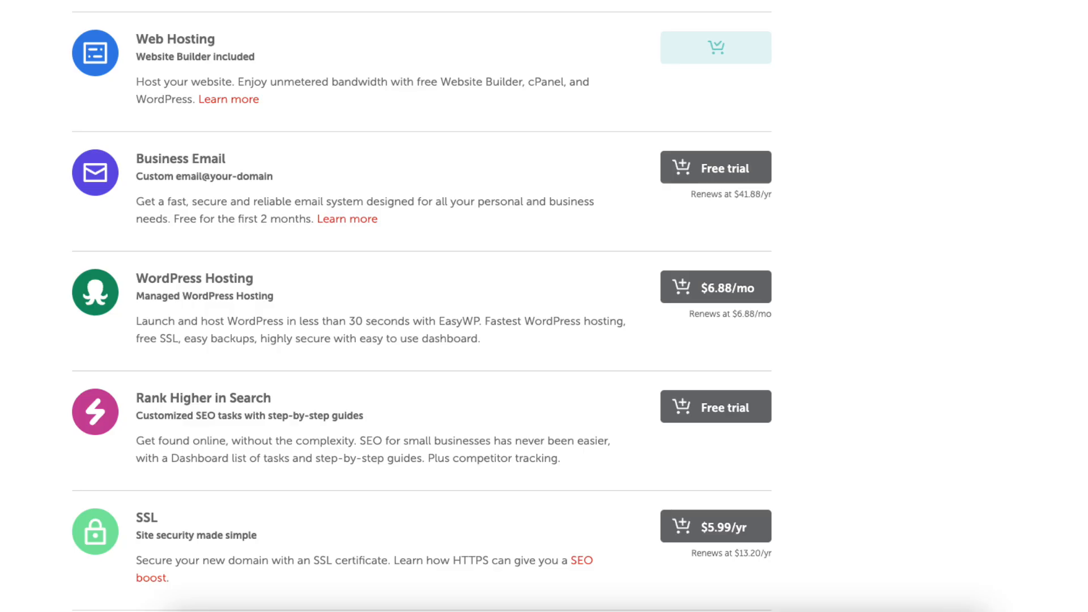
Review the suggested add-ons, the renewal settings and the order summary before paying.
scroll(544, 306, "down", 10)
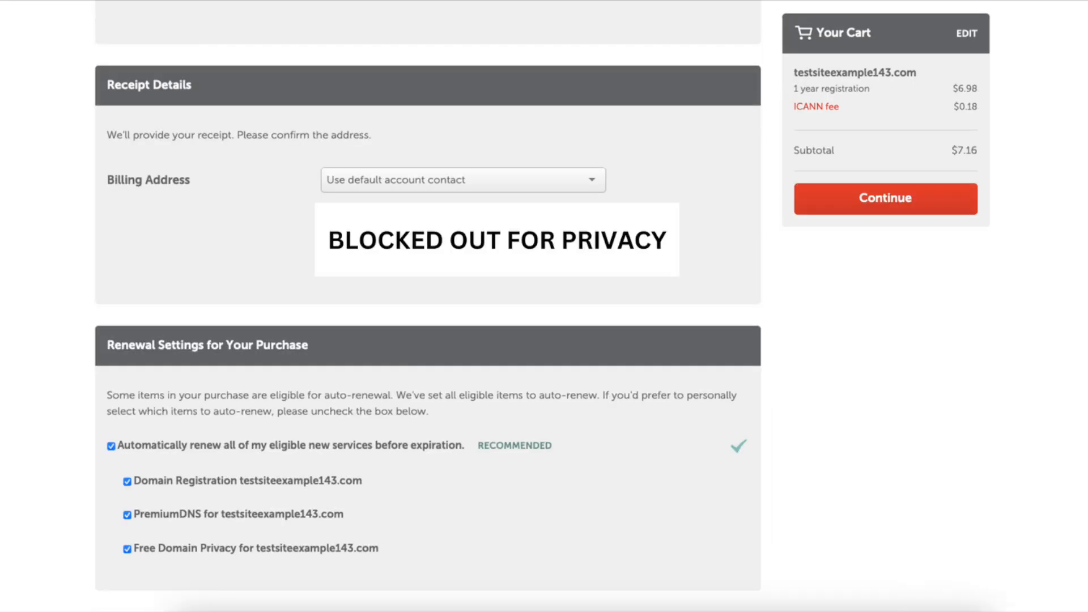
scroll(428, 306, "down", 3)
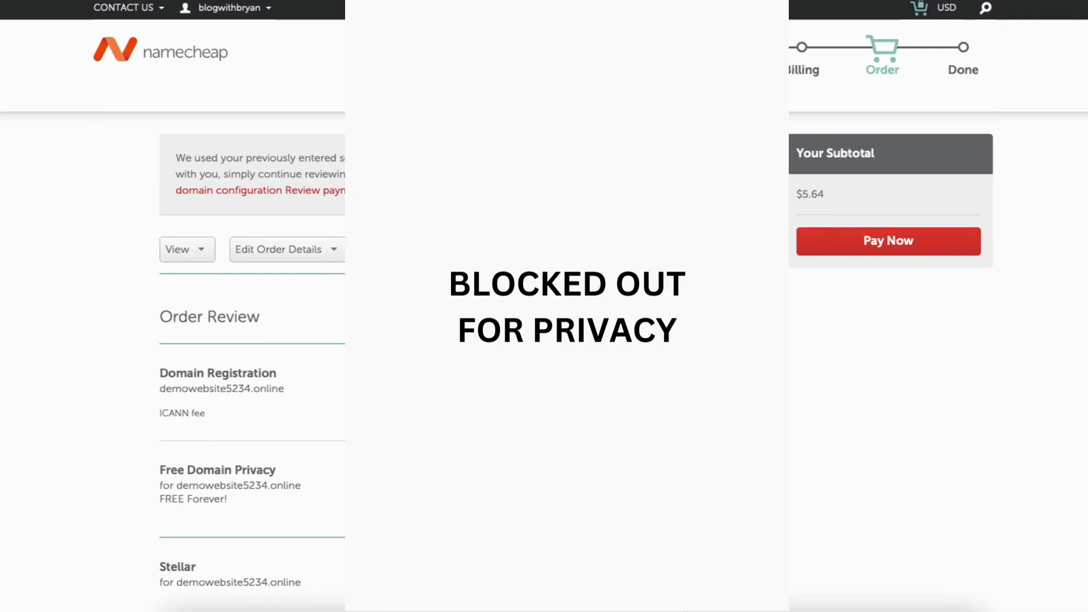
scroll(252, 306, "down", 10)
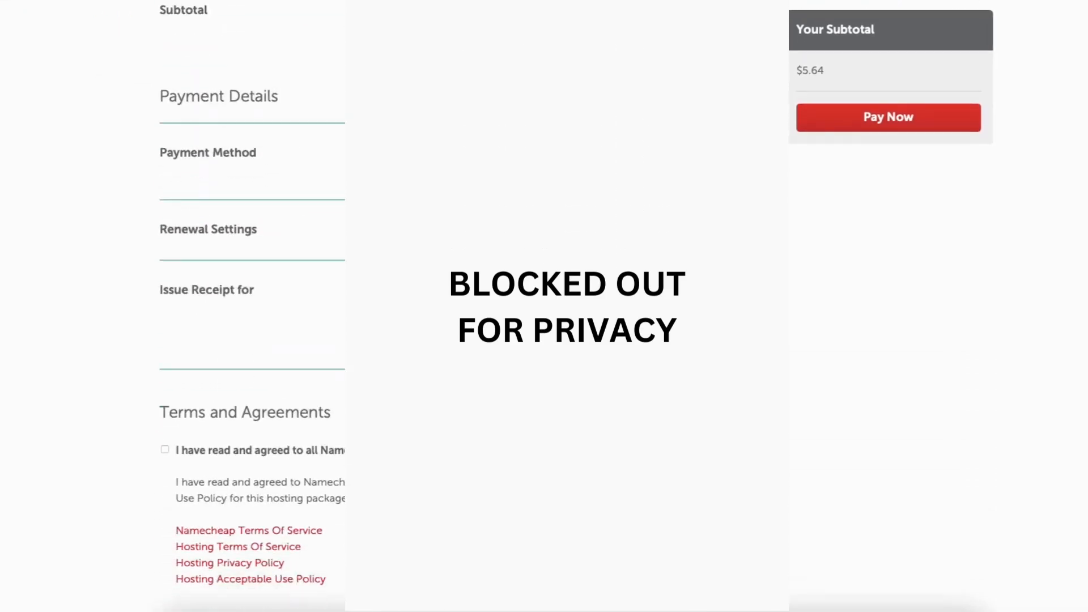
scroll(252, 306, "down", 6)
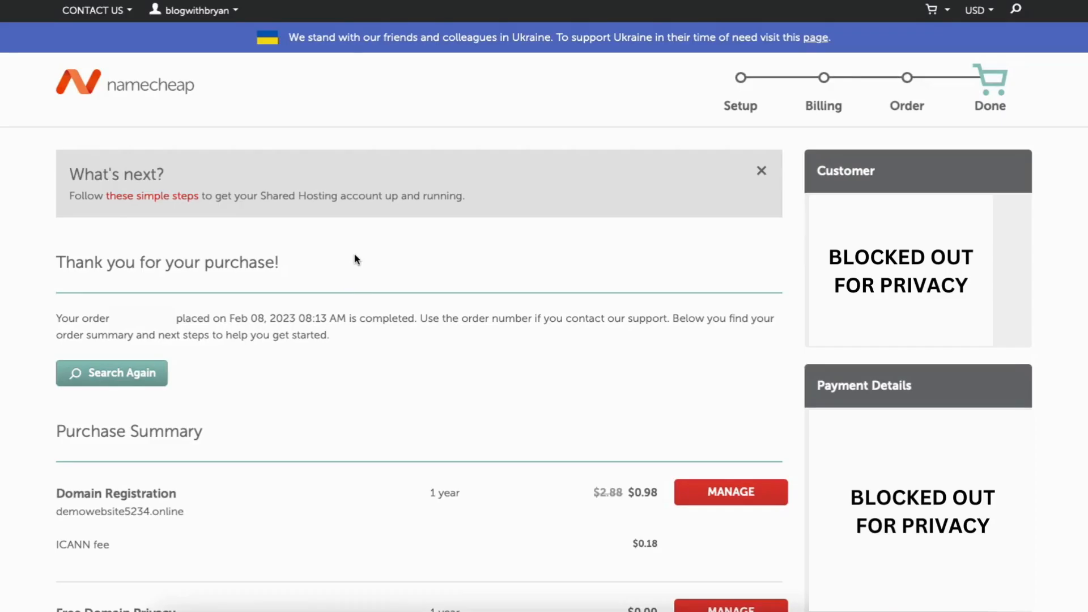
Go to the account dashboard and open the list of hosting subscriptions.
left_click(214, 20)
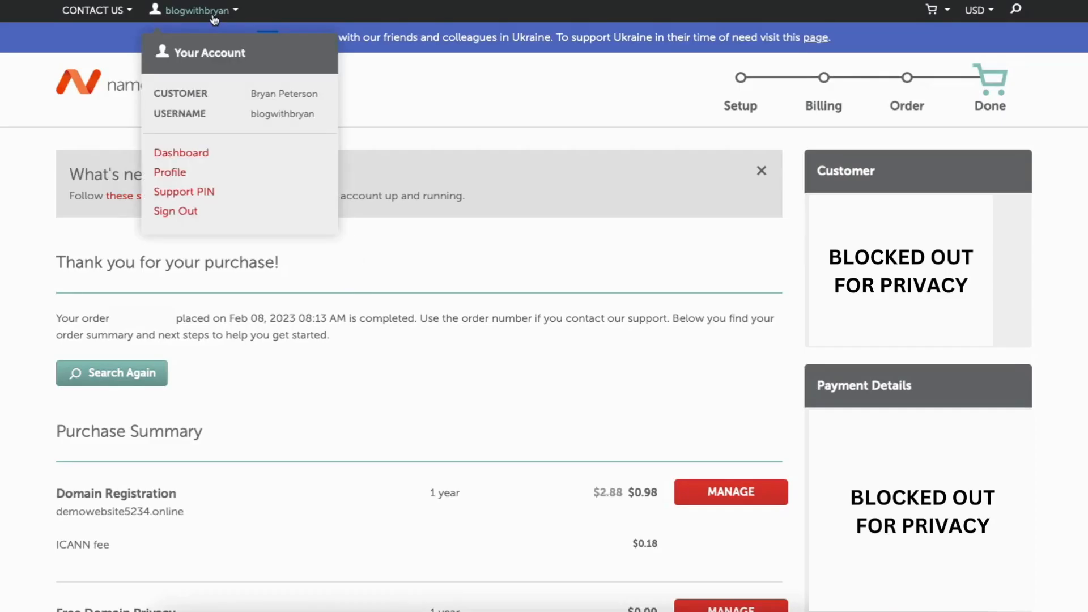
left_click(186, 158)
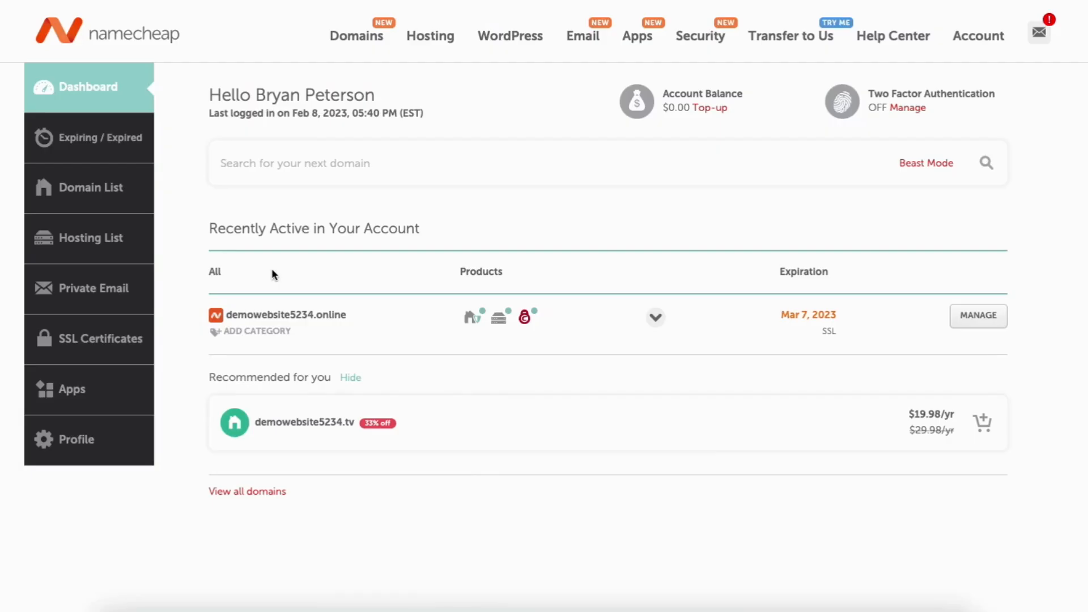
left_click(78, 243)
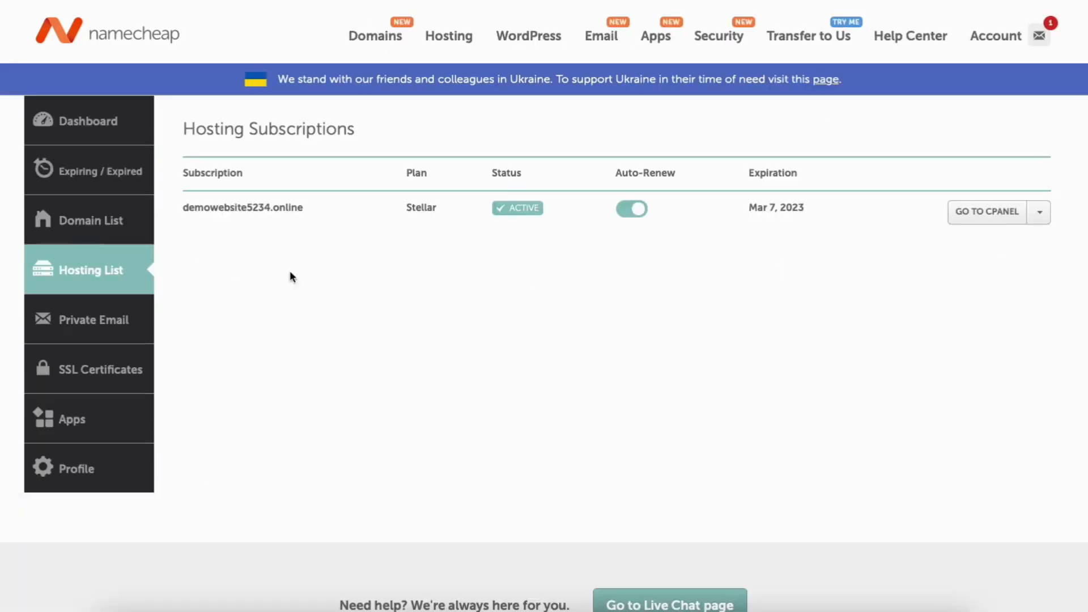
Open cPanel for demowebsite5234.online and launch WordPress Manager by Softaculous.
left_click(991, 214)
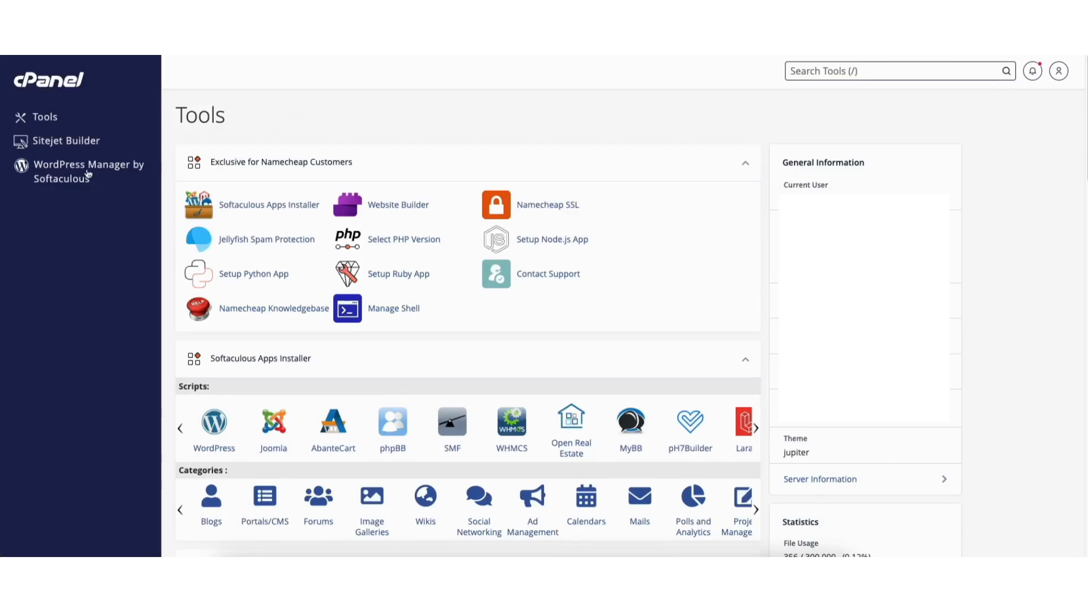
left_click(64, 179)
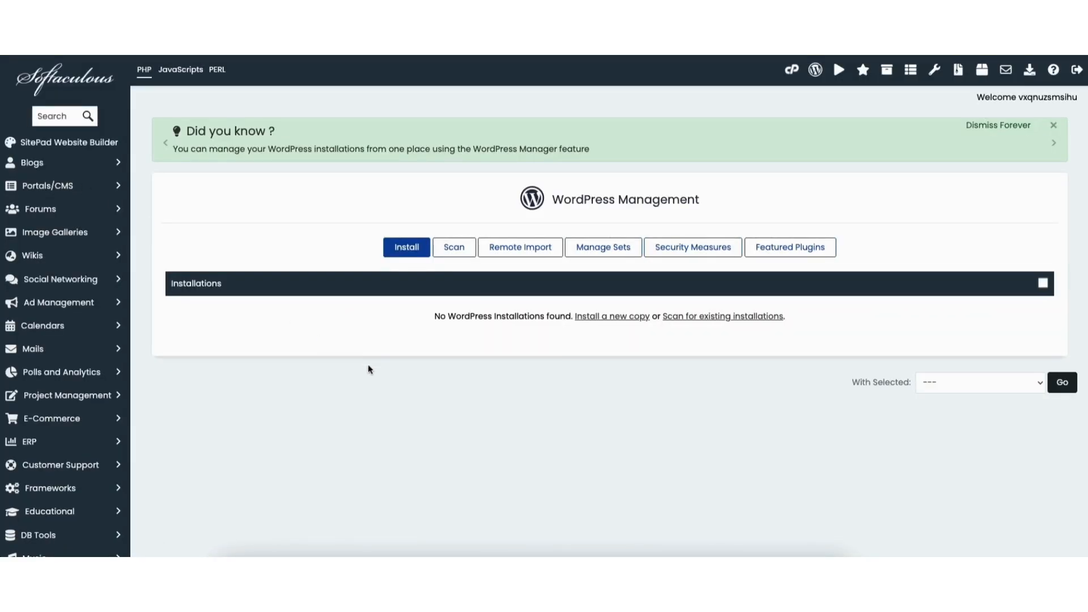
left_click(404, 249)
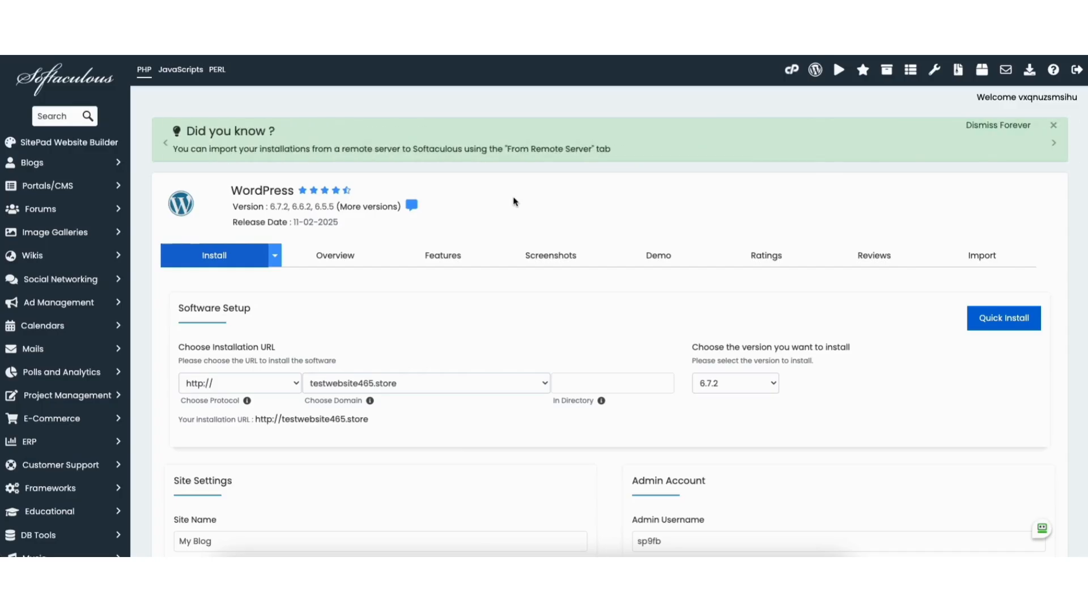
left_click(218, 383)
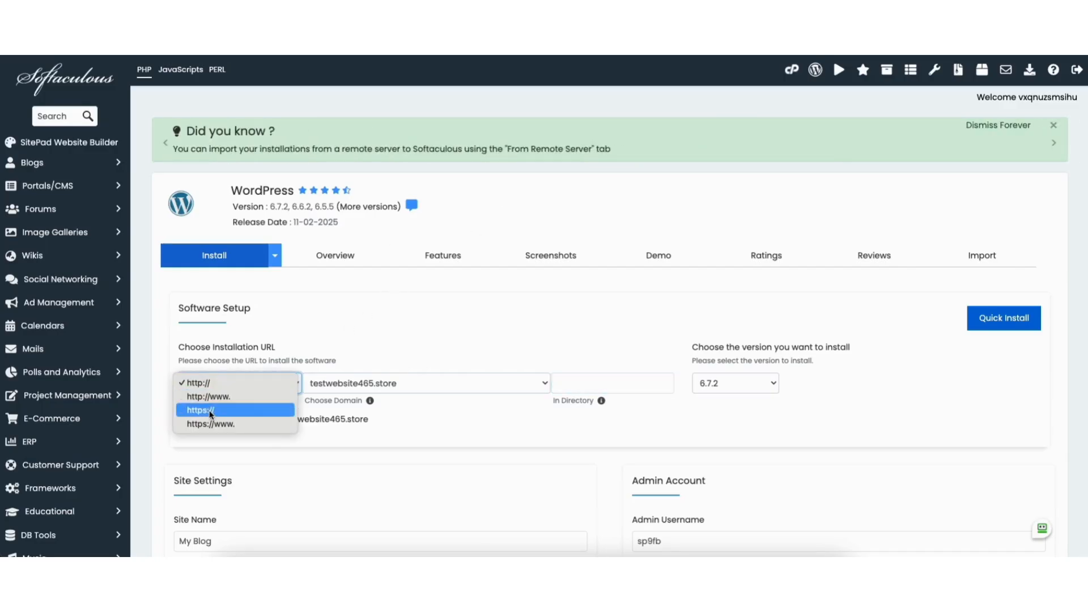
left_click(211, 410)
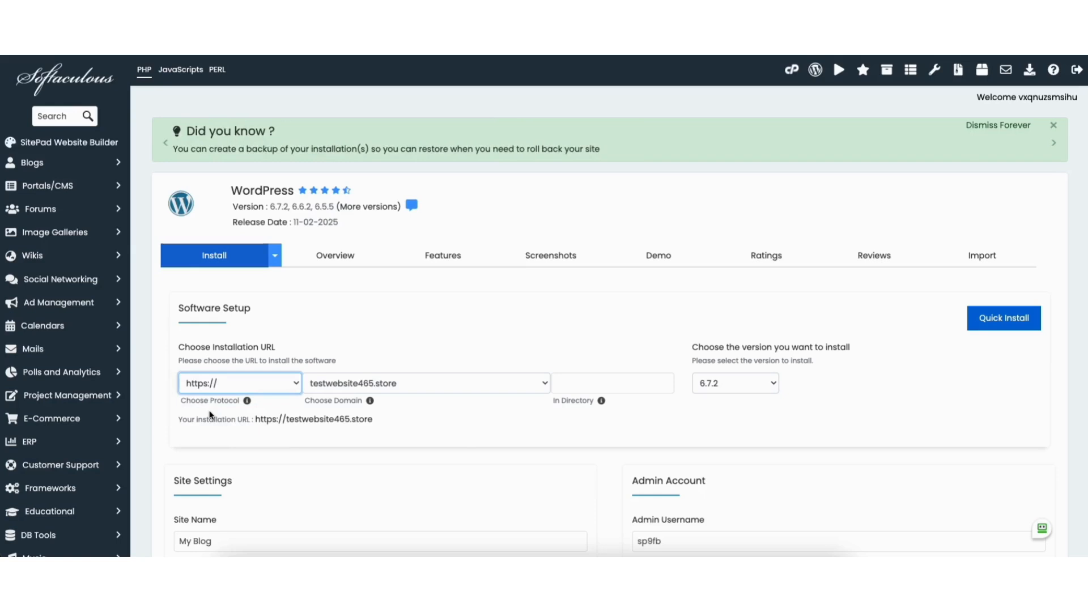
left_click(393, 384)
left_click(393, 384)
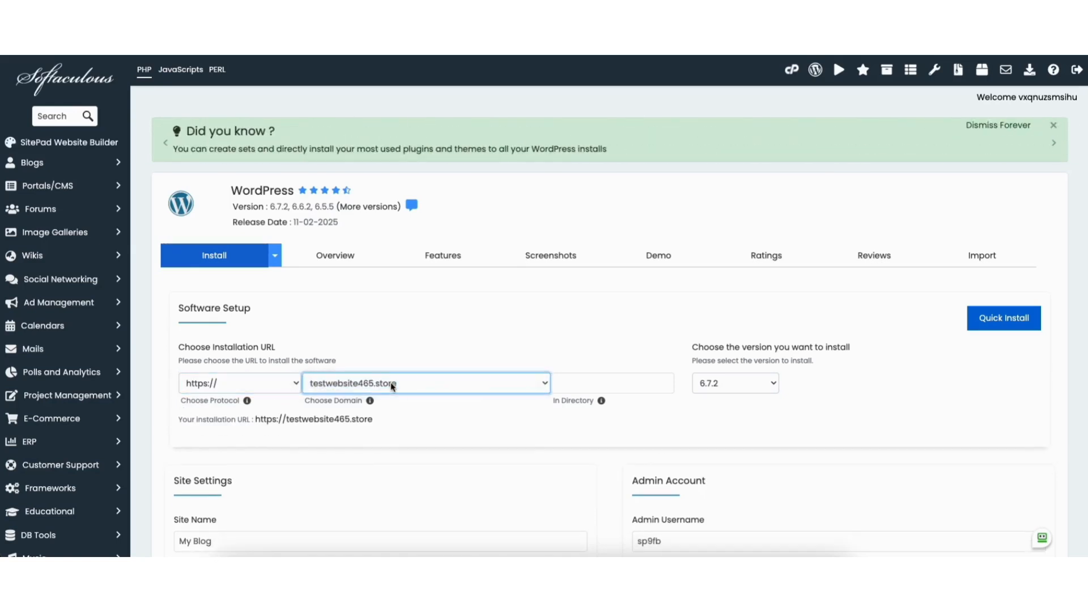
left_click(730, 384)
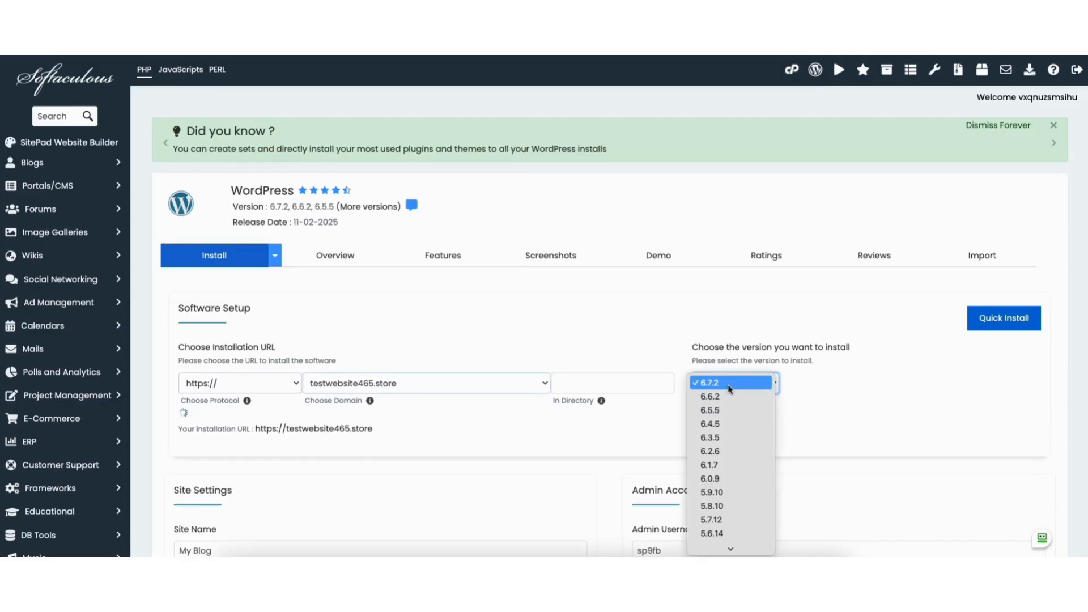
left_click(729, 385)
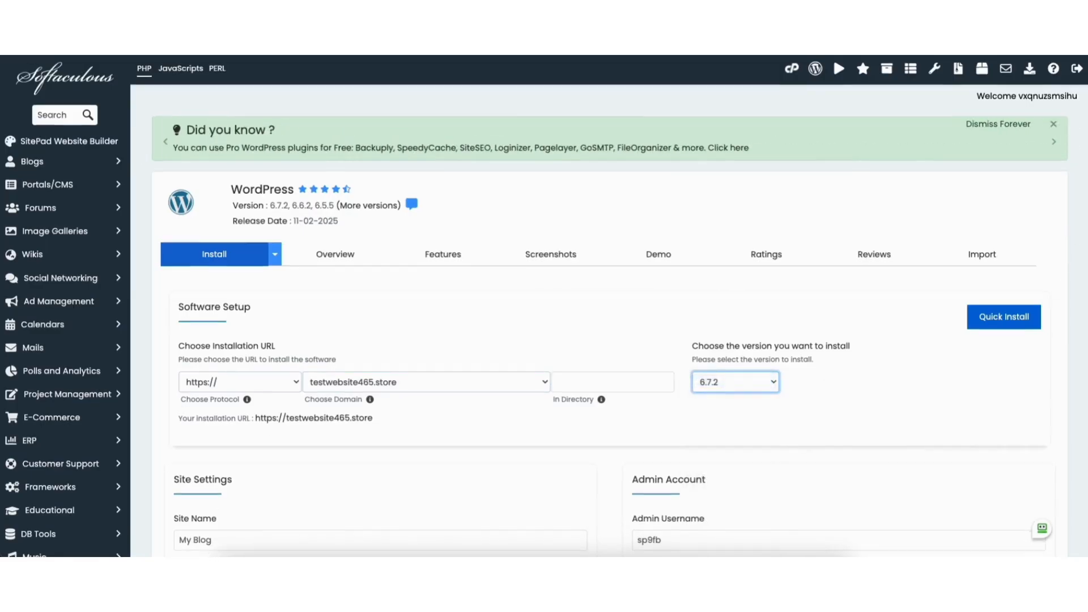
Go through the site name and description fields and select English as the WordPress language.
scroll(1076, 245, "down", 5)
left_click(235, 261)
left_click(237, 307)
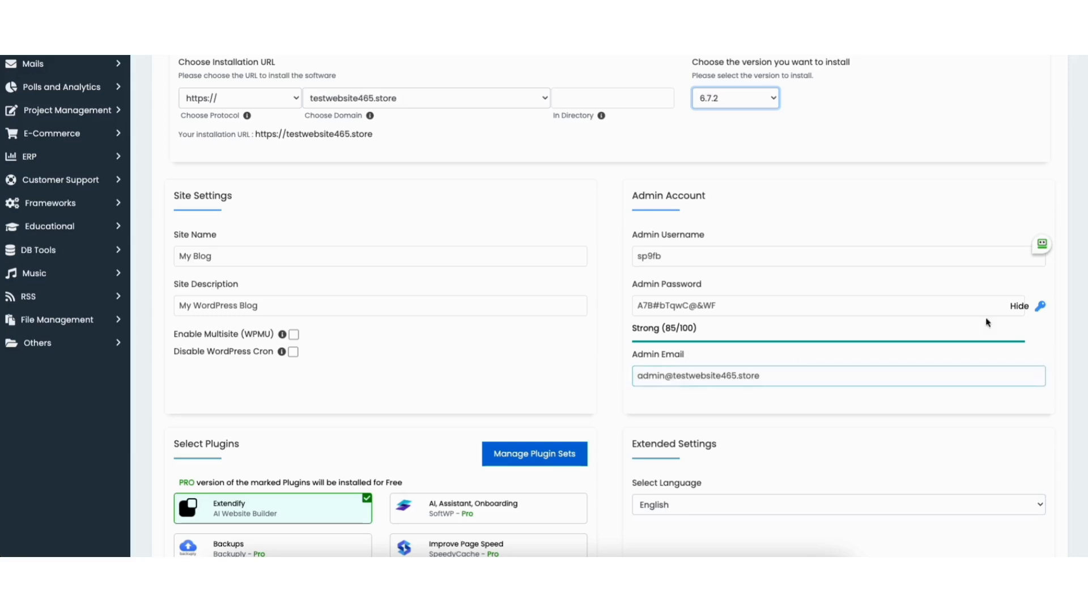
scroll(1077, 284, "down", 5)
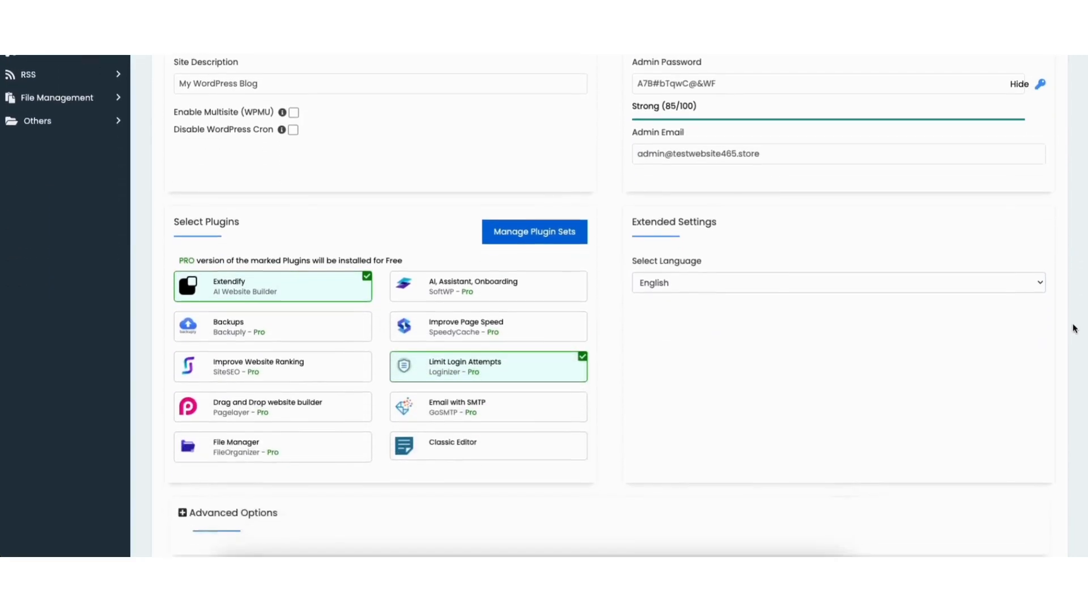
left_click(718, 221)
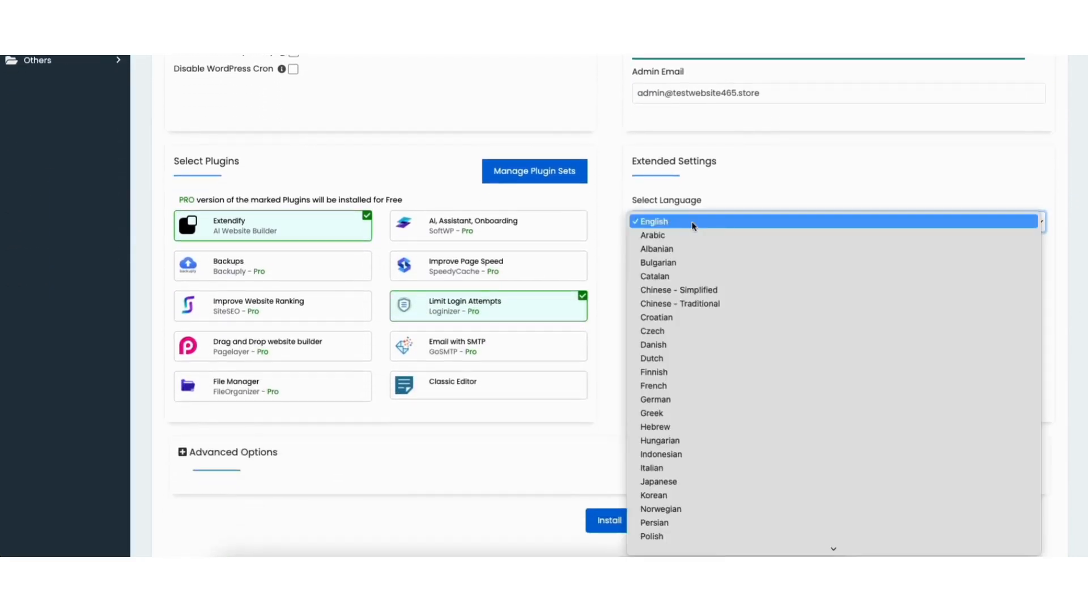
left_click(692, 225)
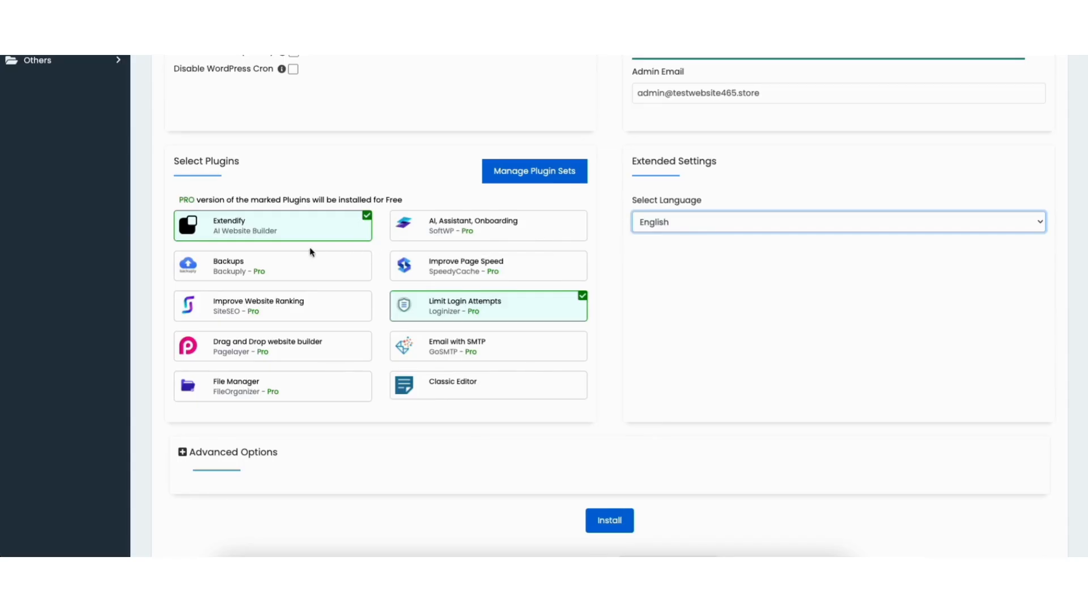
Deselect the Extendify plugin, then check the advanced options and run the WordPress installation.
mouse_move(250, 232)
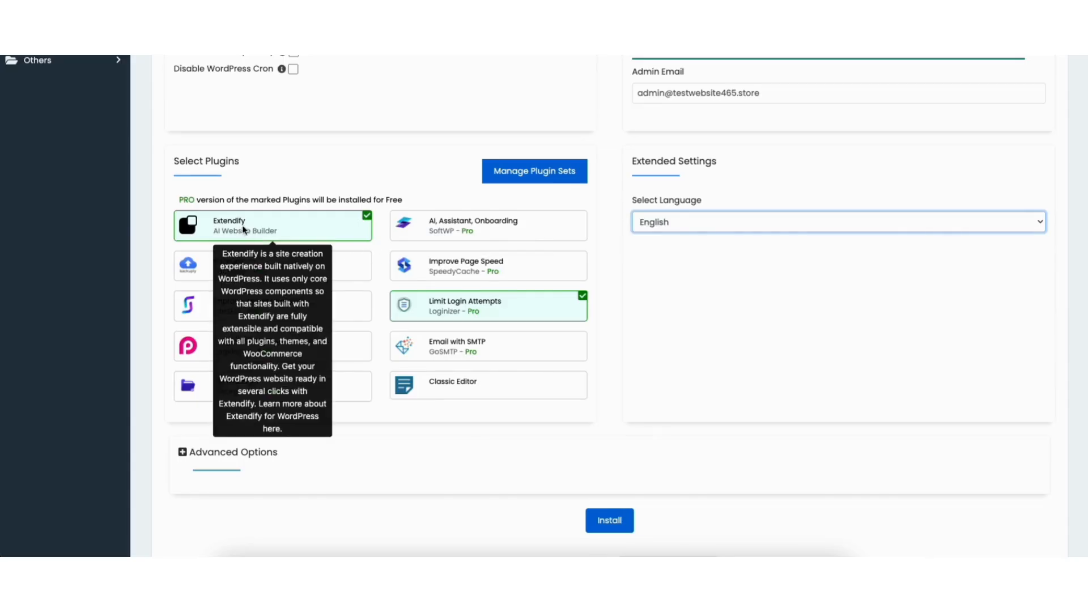
left_click(310, 229)
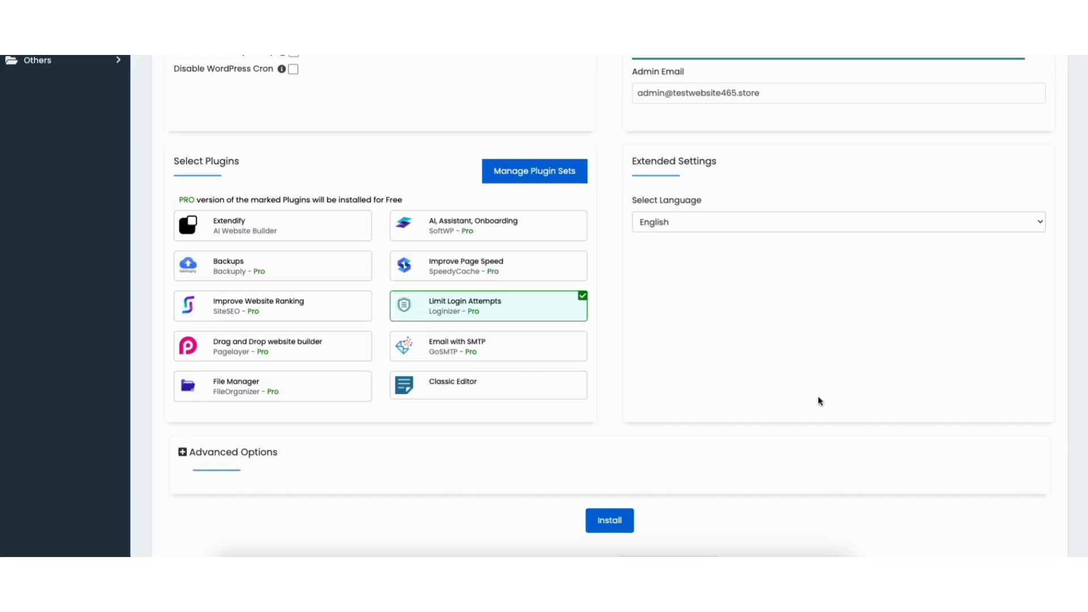
left_click(183, 453)
left_click_drag(1085, 268, 1080, 359)
scroll(366, 316, "down", 2)
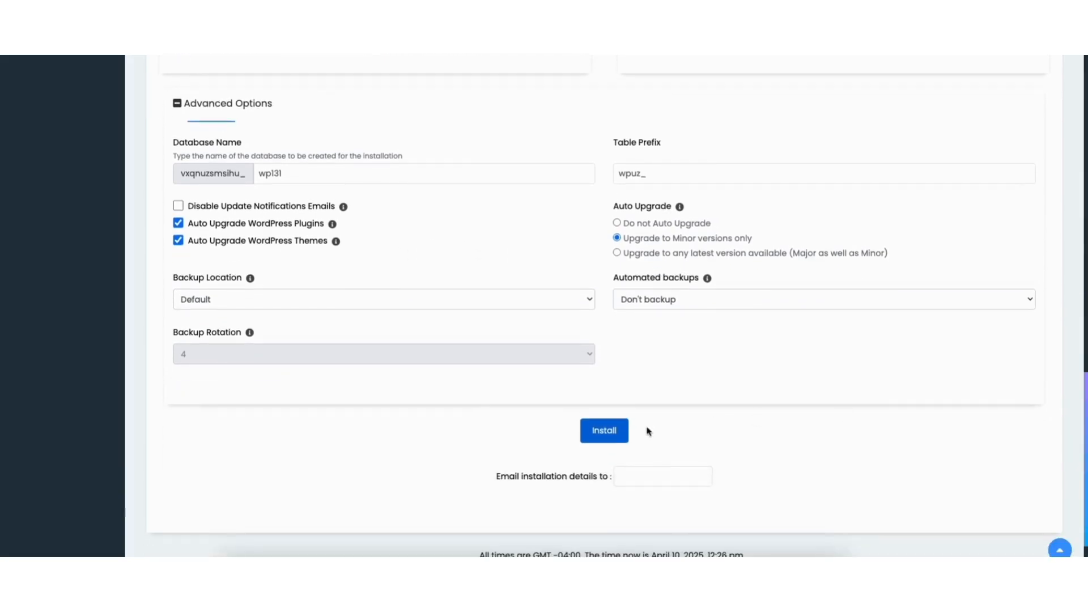
left_click(604, 431)
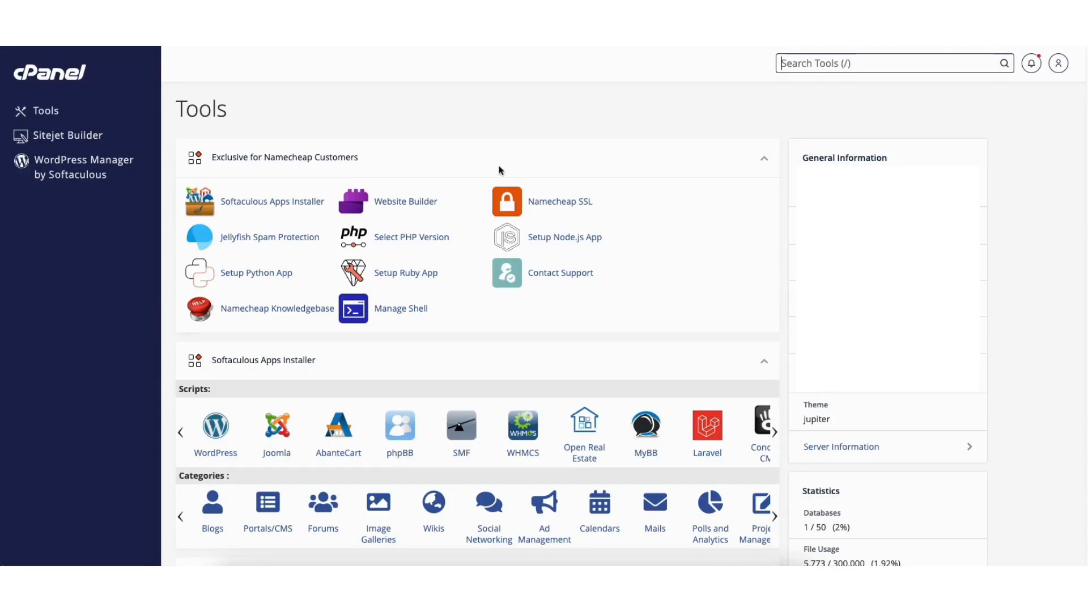
Install the PositiveSSL certificate for testwebsite465.store through Namecheap SSL in cPanel and open the domain.
left_click(540, 204)
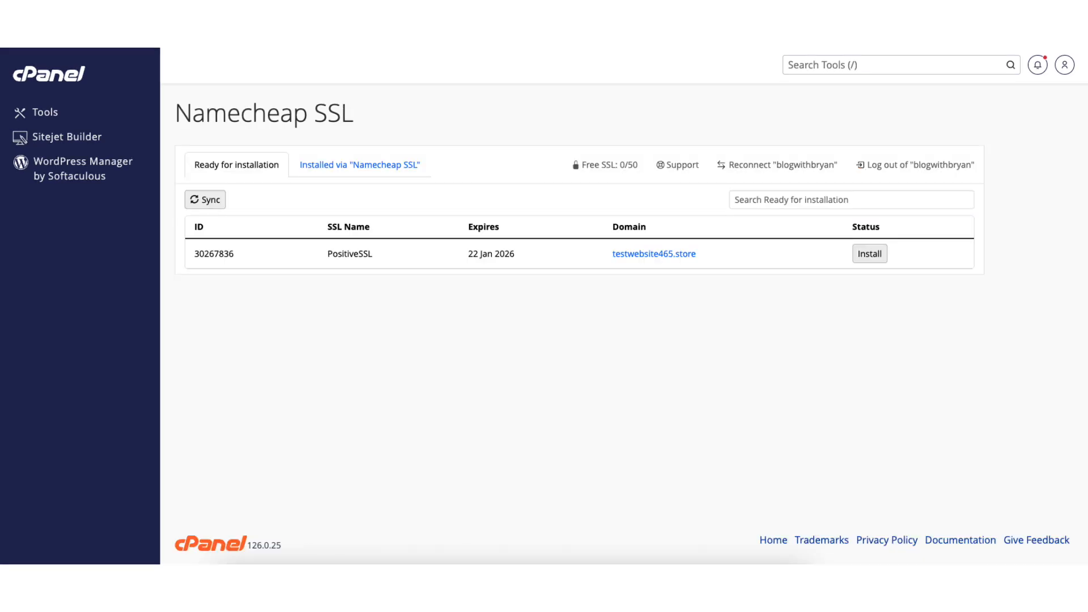
left_click(870, 254)
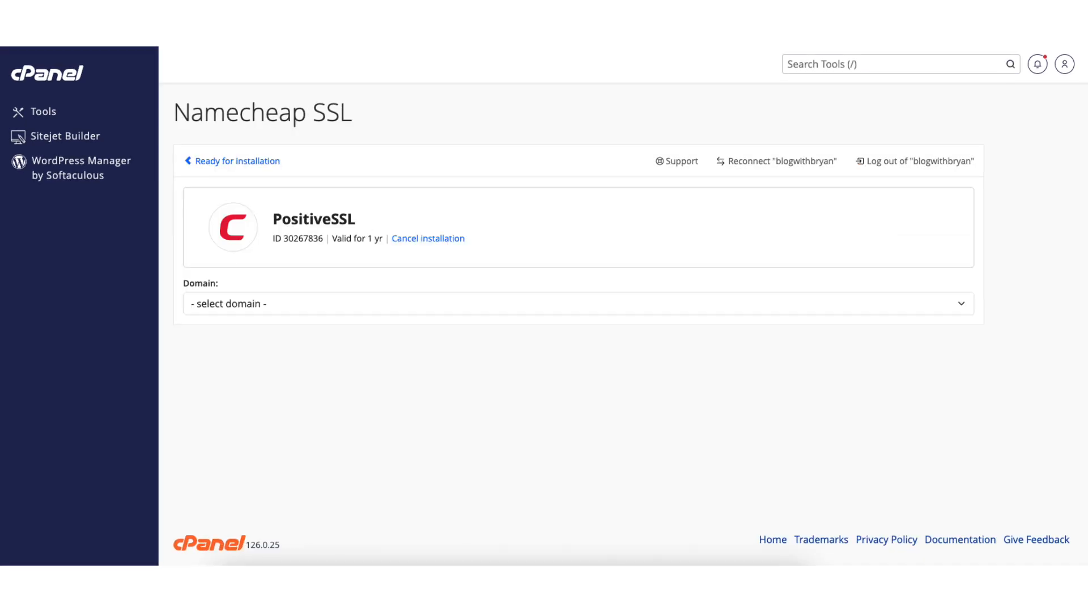
left_click(578, 304)
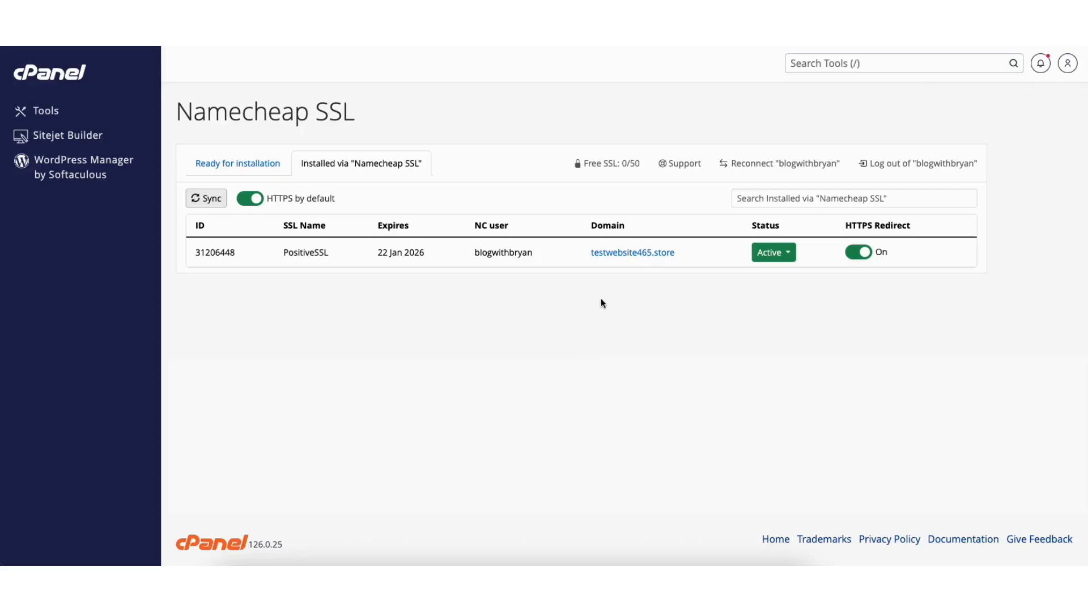
left_click(612, 254)
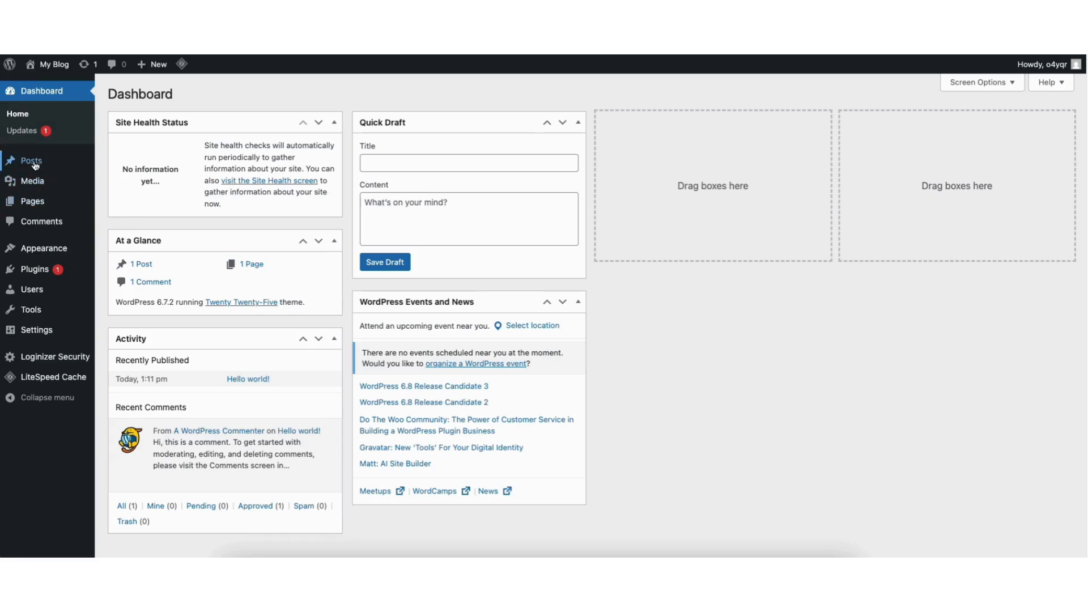
Open the catalogue for adding new themes in the WordPress dashboard and browse the popular themes.
mouse_move(33, 169)
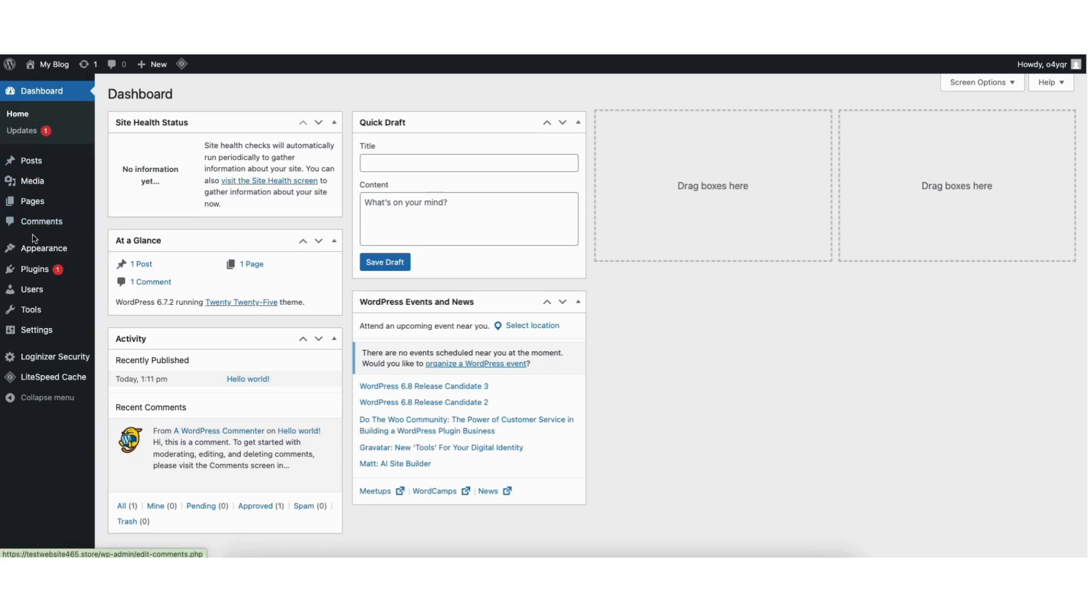
mouse_move(33, 247)
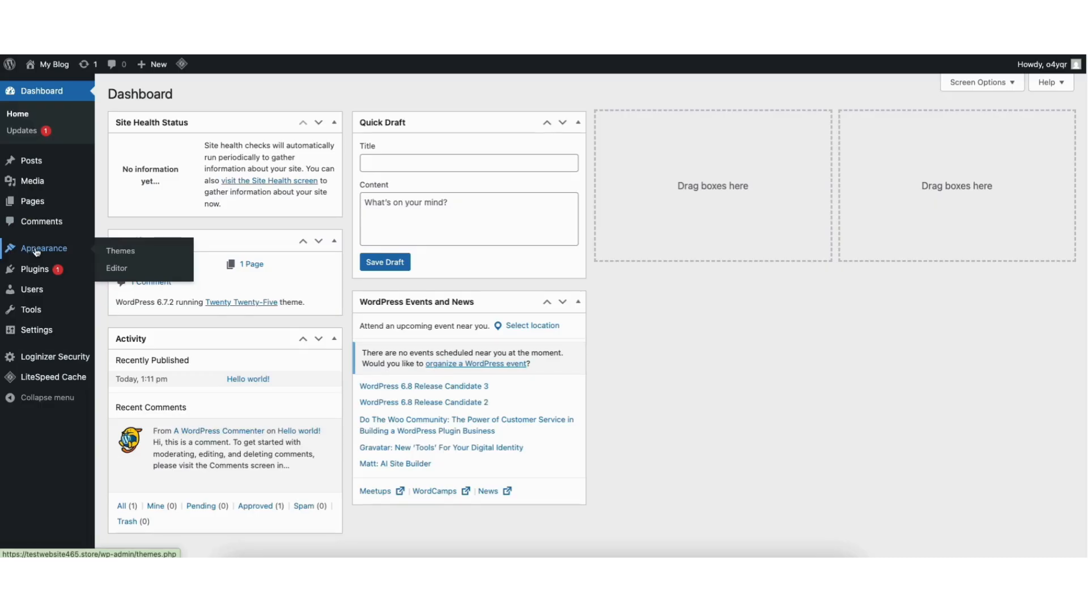
left_click(120, 252)
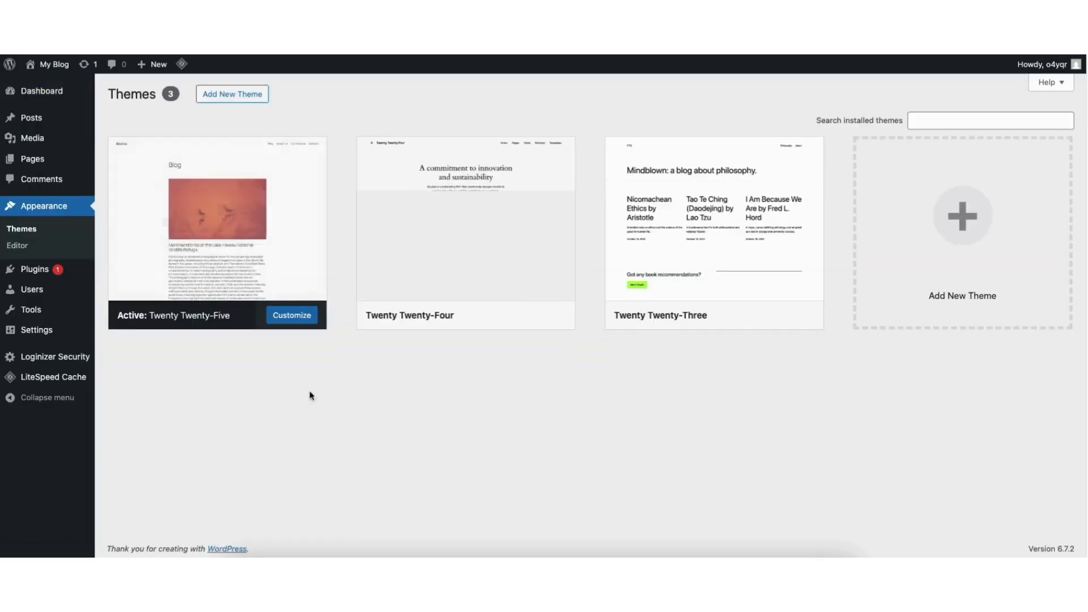
left_click(939, 230)
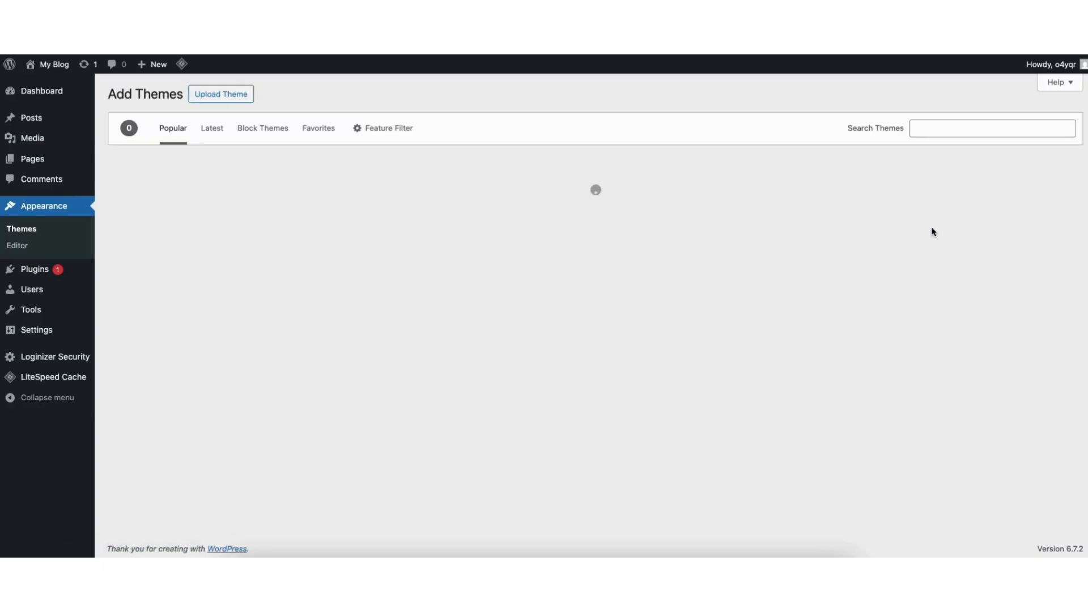
scroll(590, 315, "down", 5)
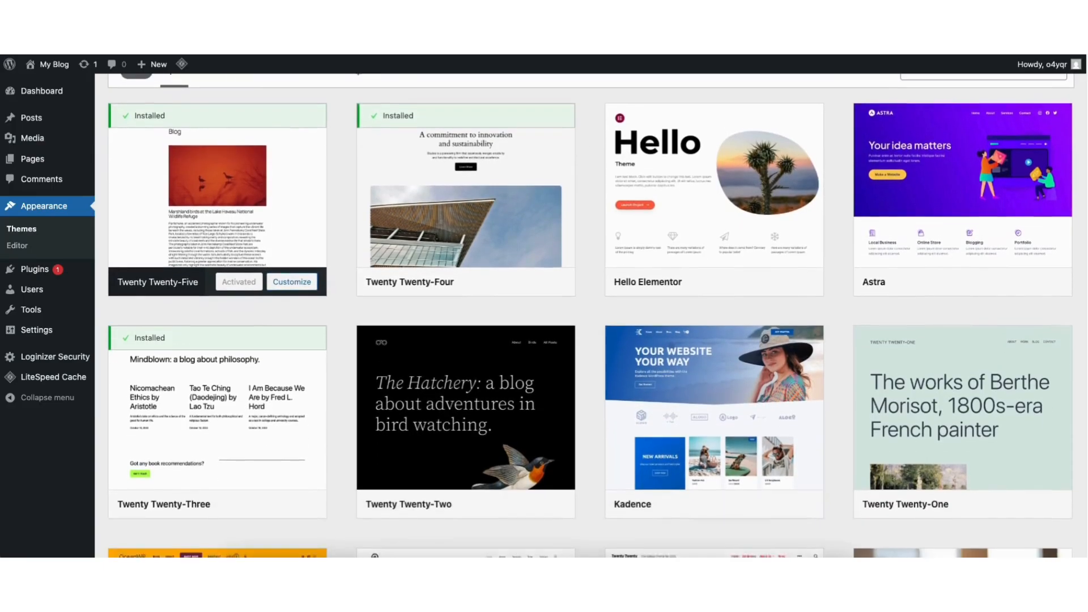
scroll(590, 315, "down", 6)
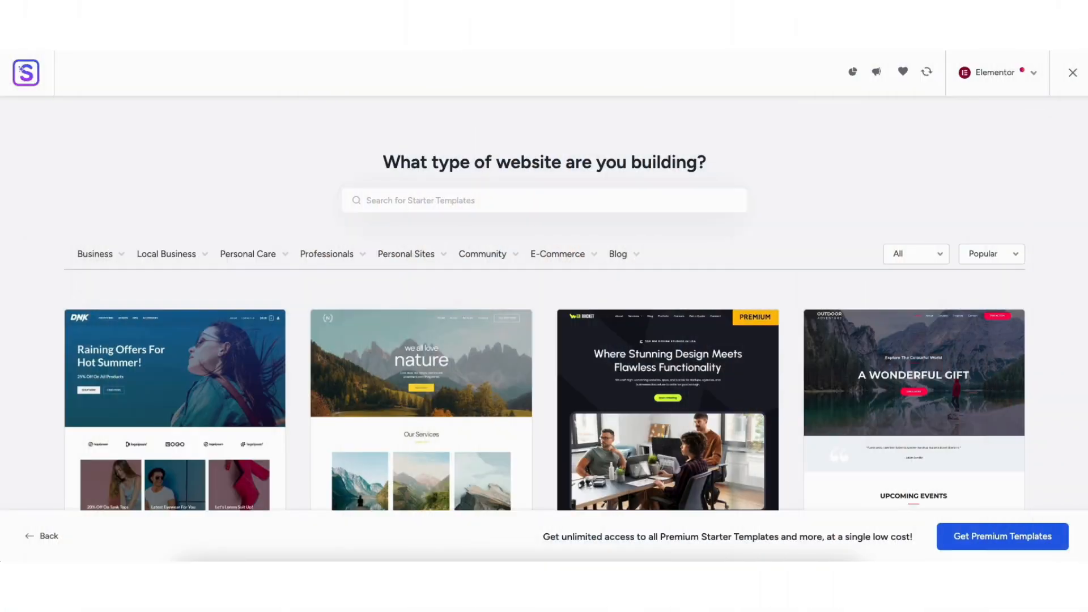
Browse the Starter Templates library and change the Home page's main heading to "Demo Website" in Elementor.
scroll(544, 303, "down", 15)
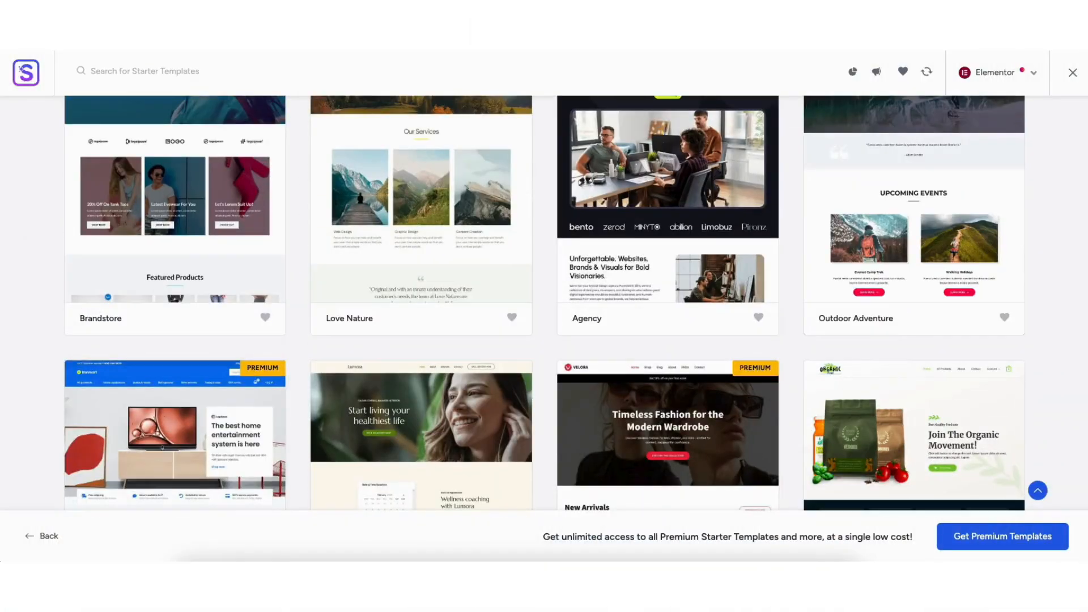
scroll(544, 303, "down", 7)
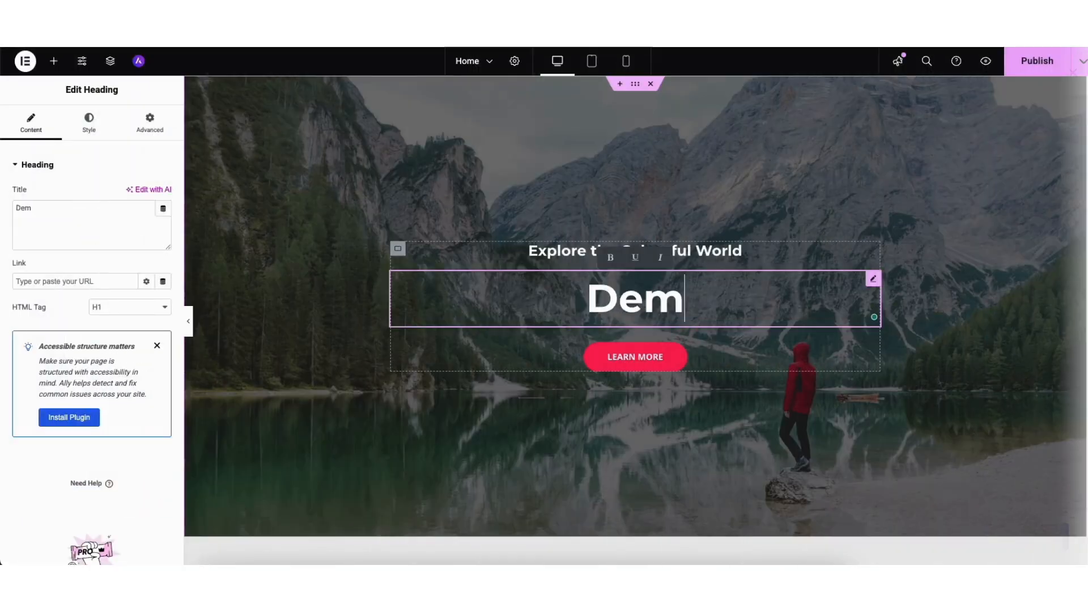
type("o Website")
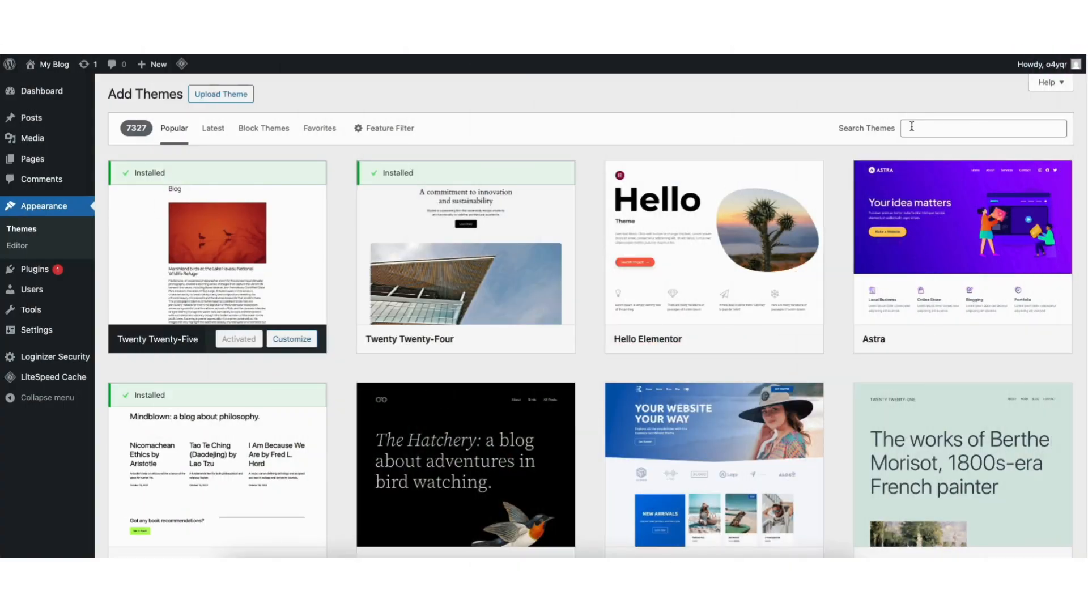
Search the themes for "astra", then install and activate the Astra theme.
left_click(984, 128)
type("astra")
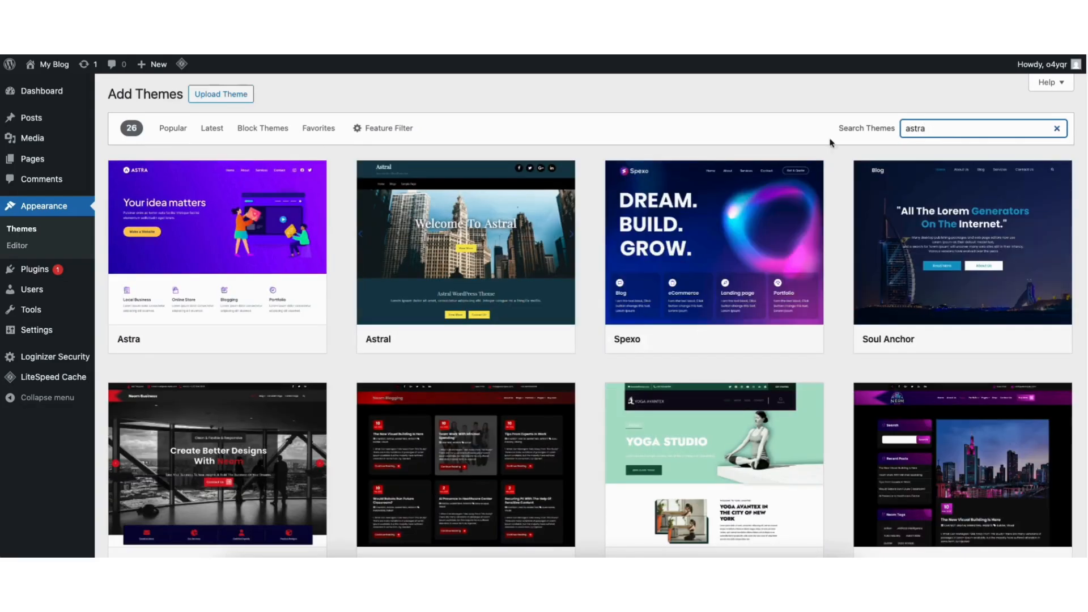
left_click(244, 340)
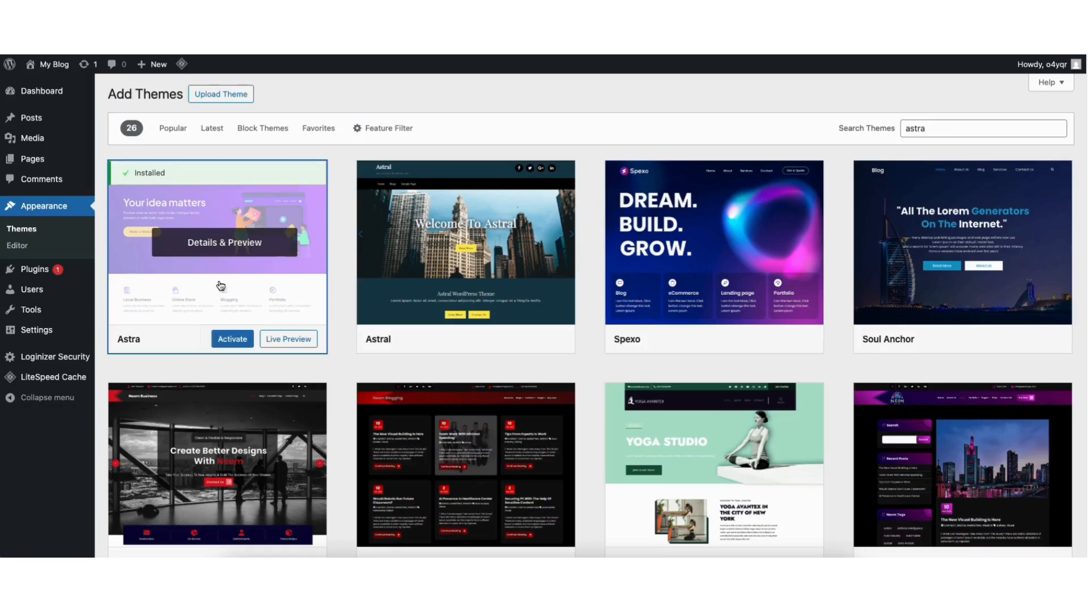
left_click(229, 343)
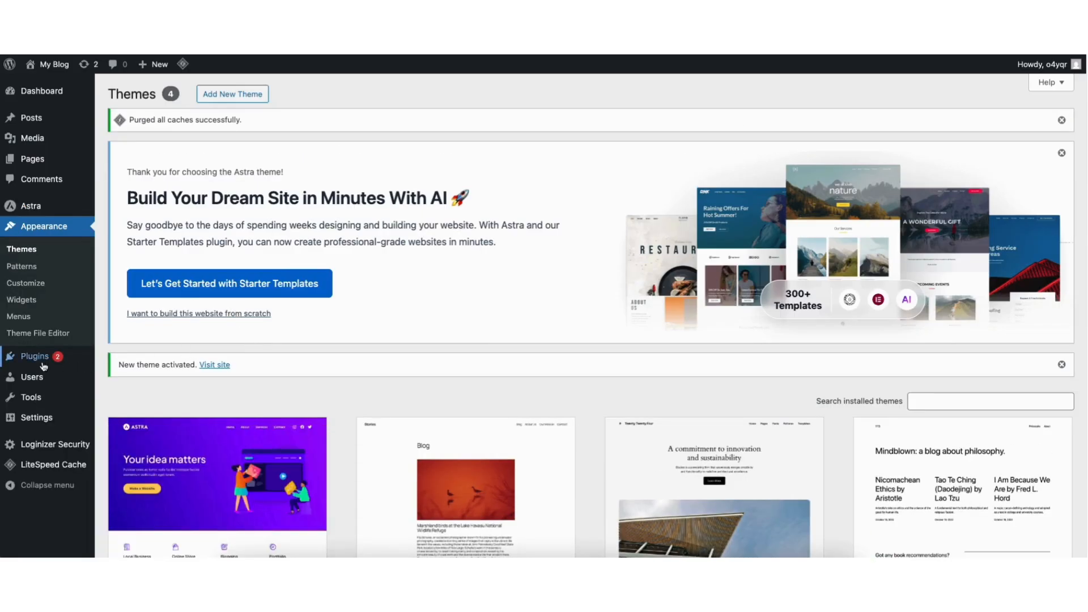
Find the plugin "Starter Templates — Elementor & WordPress Templates" by searching for "starter templates" and install it.
mouse_move(36, 362)
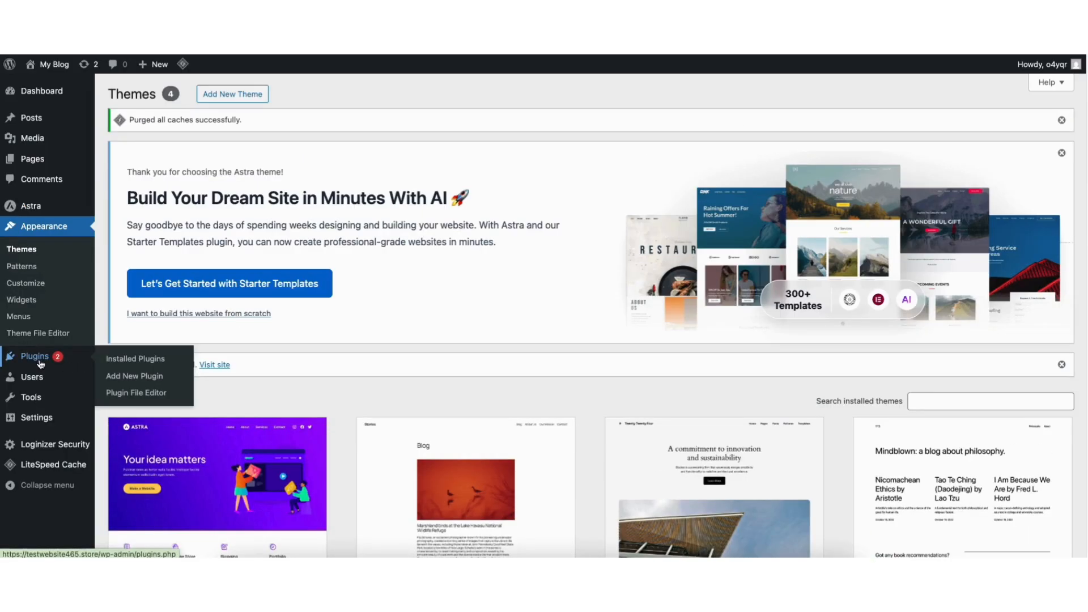
left_click(140, 378)
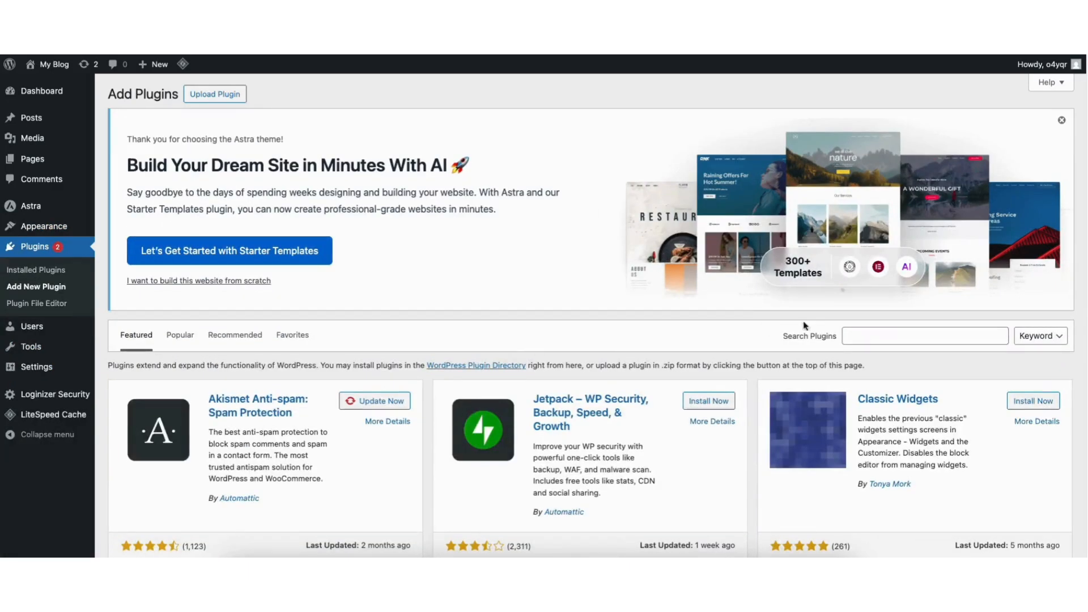
left_click(893, 336)
type("star")
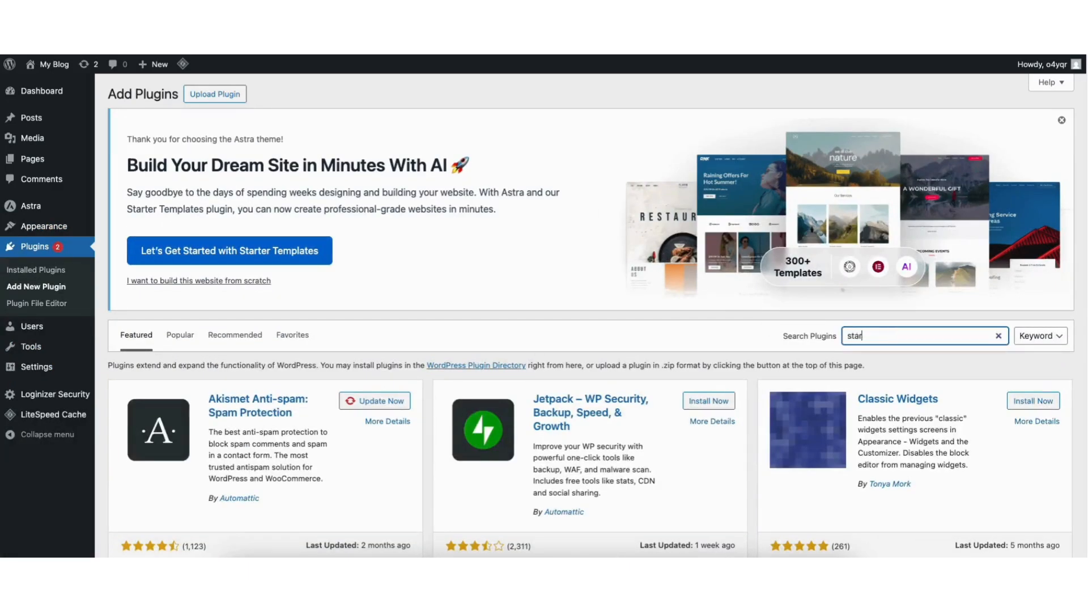
type("ter templates")
scroll(265, 222, "down", 4)
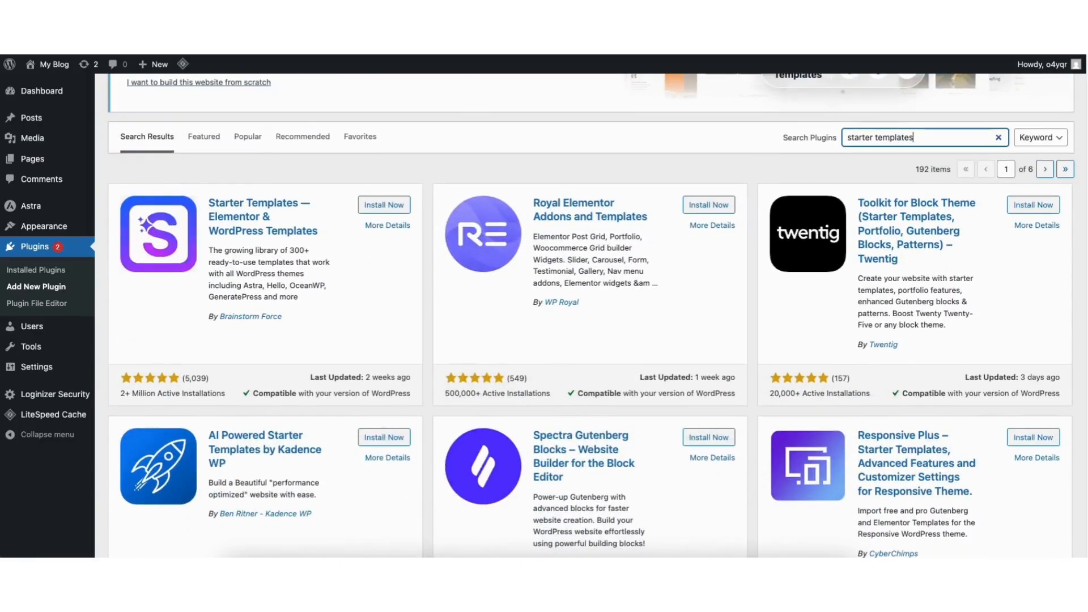
left_click(372, 210)
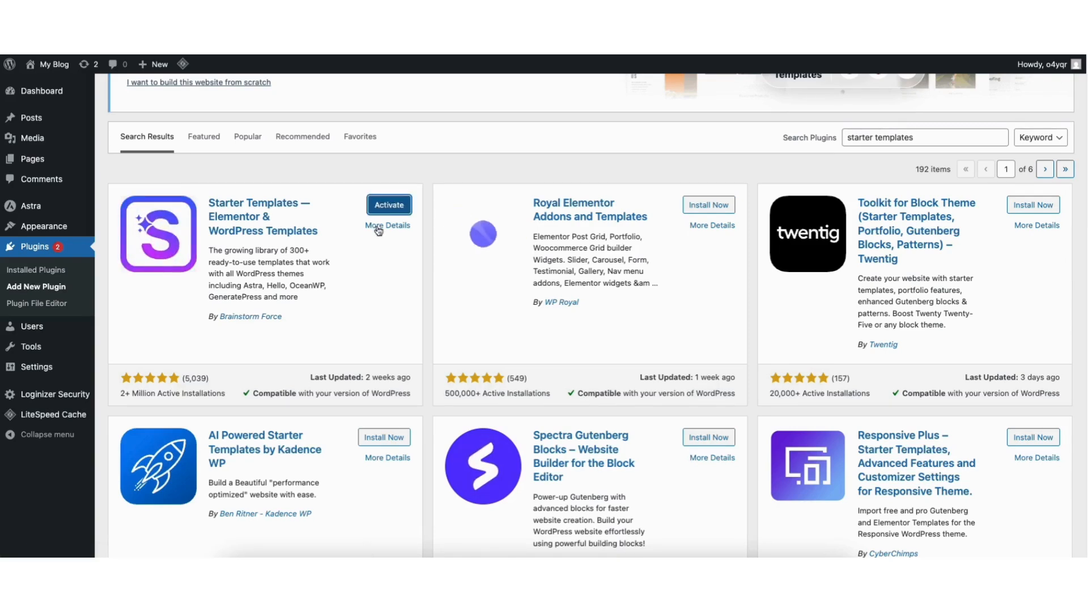
Activate the Starter Templates plugin and start Astra's guided setup, skipping the personal details form and the feature selection.
left_click(379, 208)
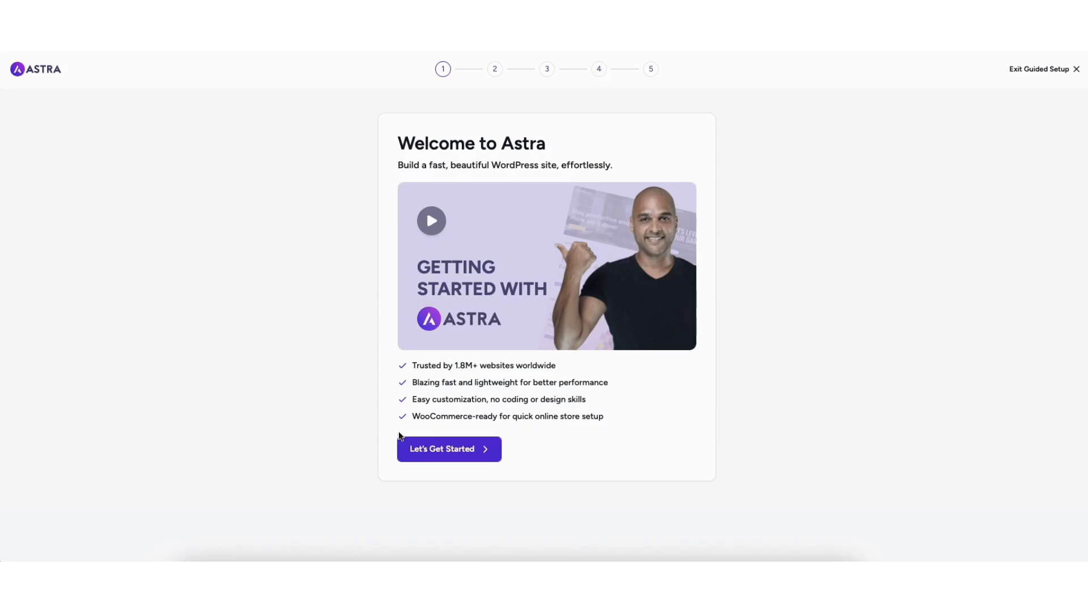
left_click(430, 454)
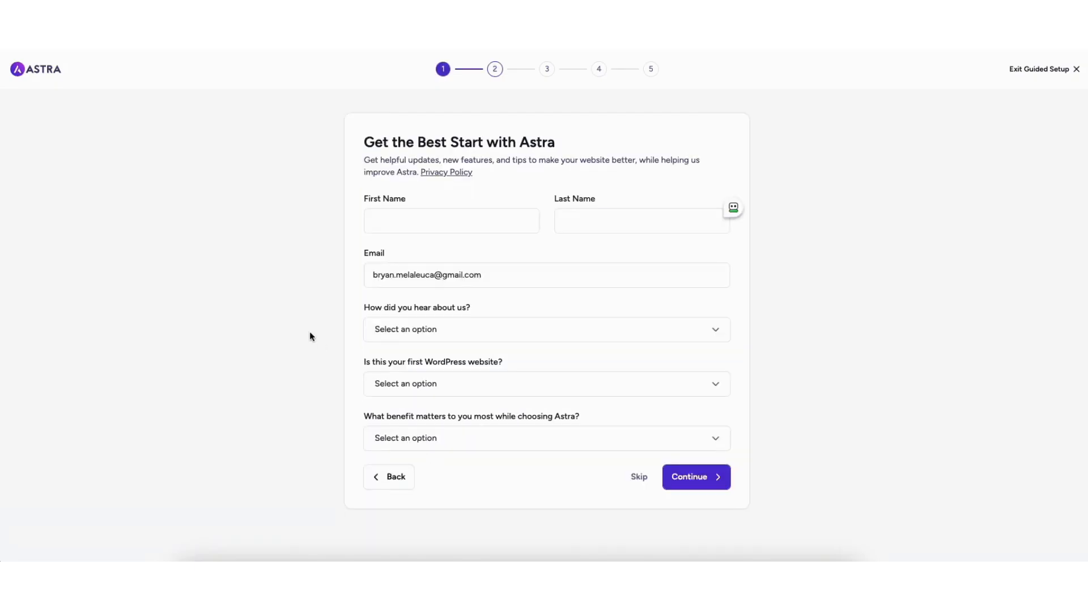
left_click(639, 479)
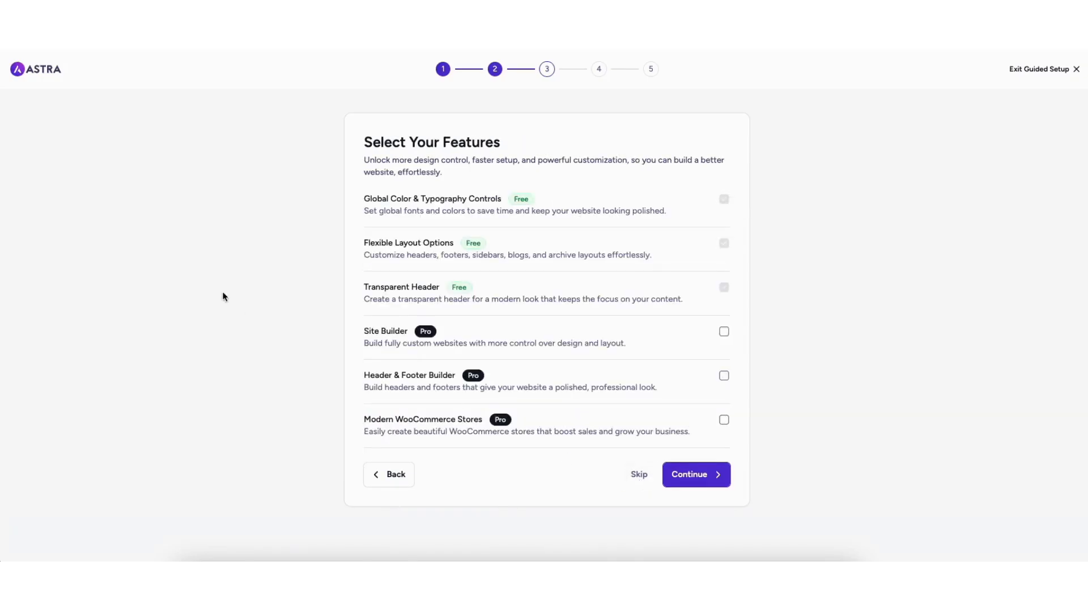
left_click(638, 480)
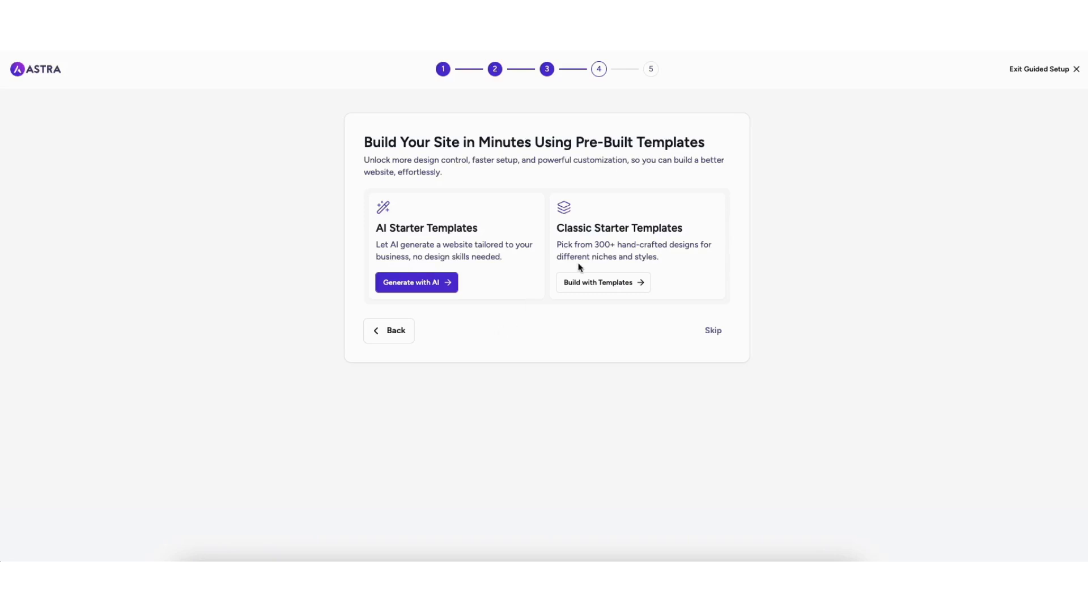
Choose to build with Classic Starter Templates and set Elementor as the page builder.
left_click(604, 286)
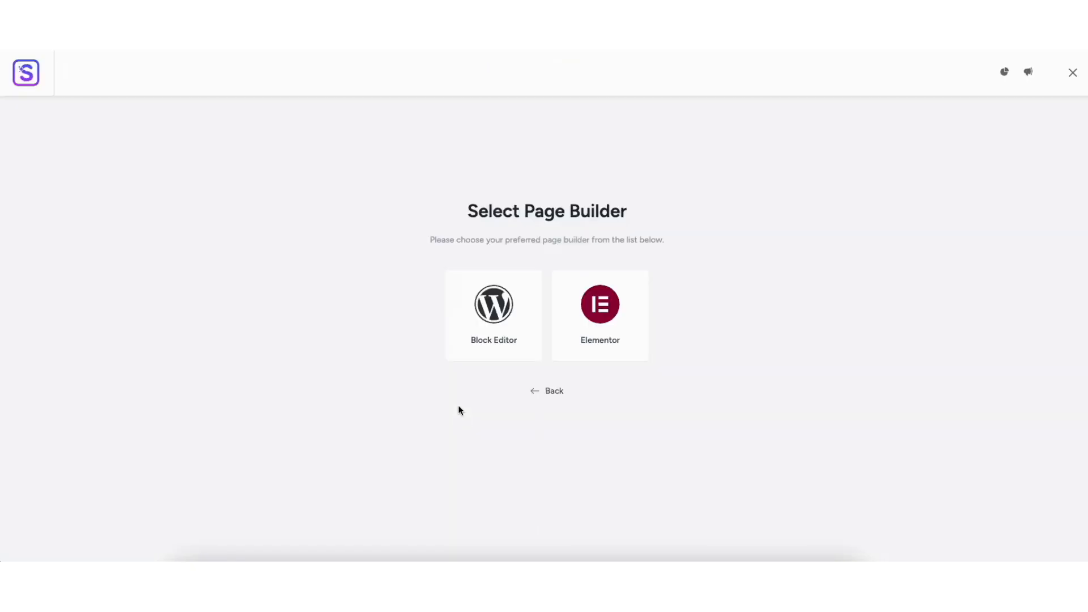
left_click(590, 324)
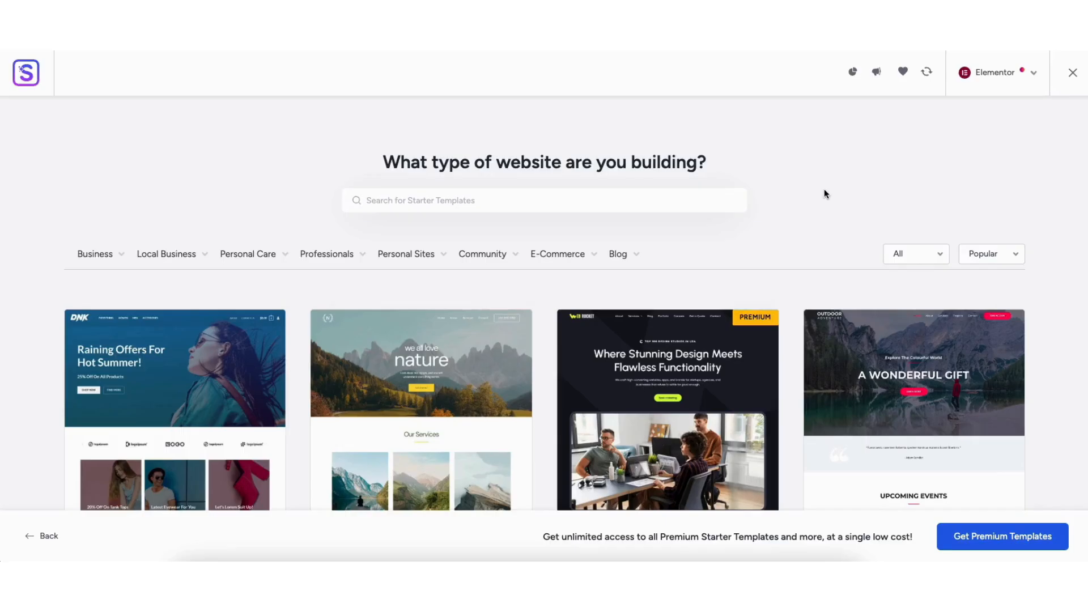
left_click(992, 73)
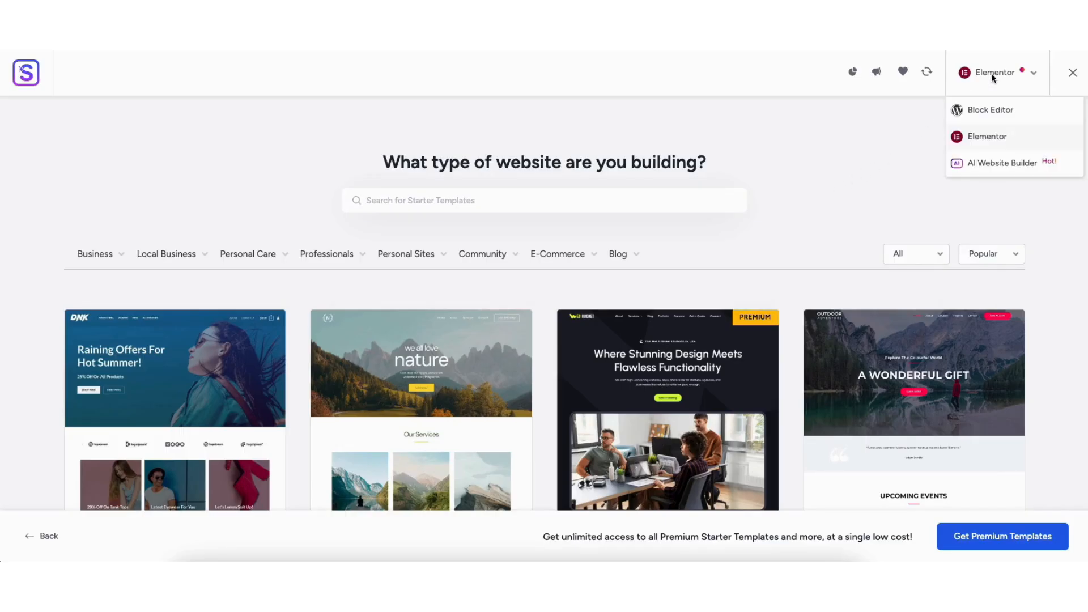
left_click(987, 136)
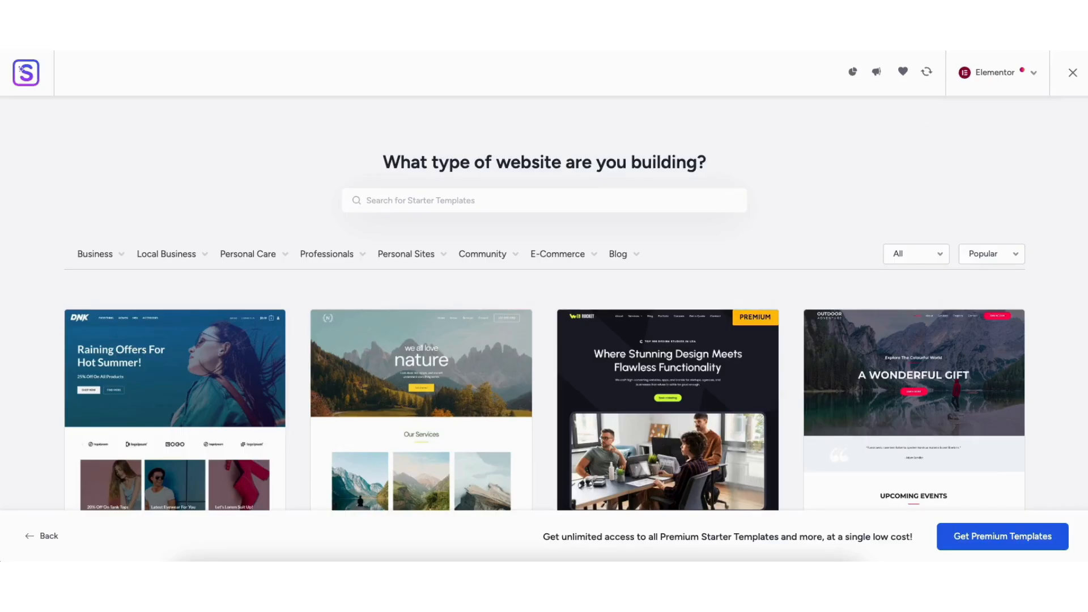
Browse the Starter Templates library and its Business categories, and preview the Love Nature template.
scroll(545, 304, "down", 15)
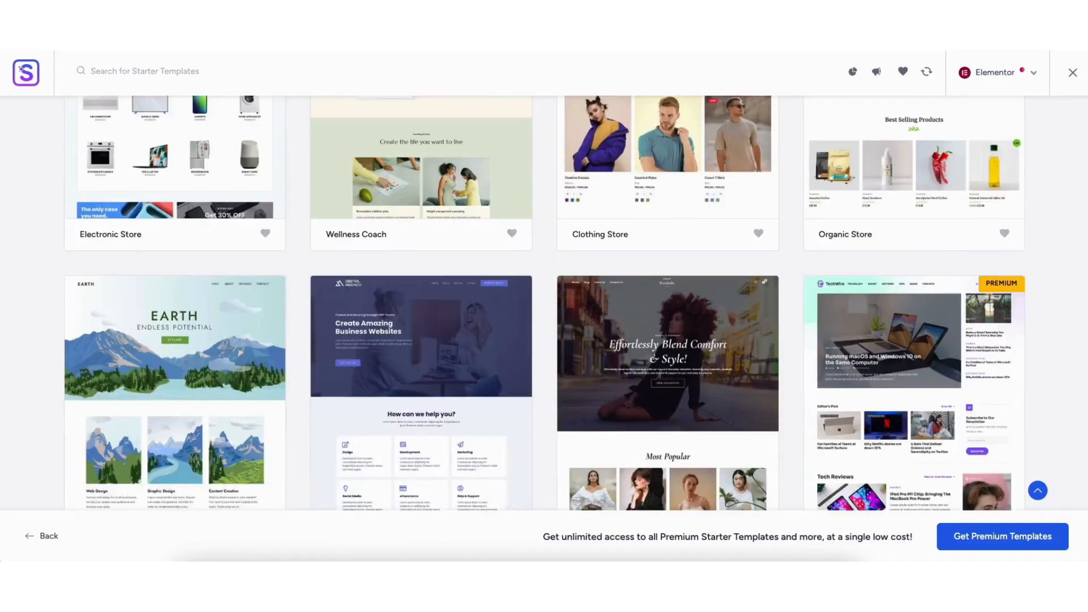
scroll(544, 303, "down", 15)
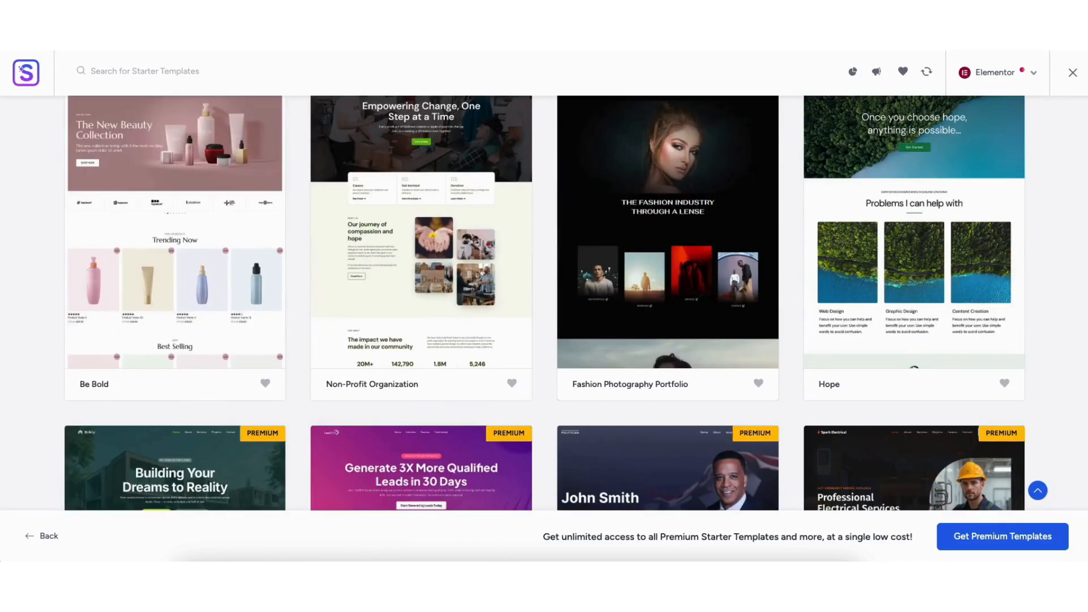
scroll(463, 290, "up", 20)
left_click(403, 199)
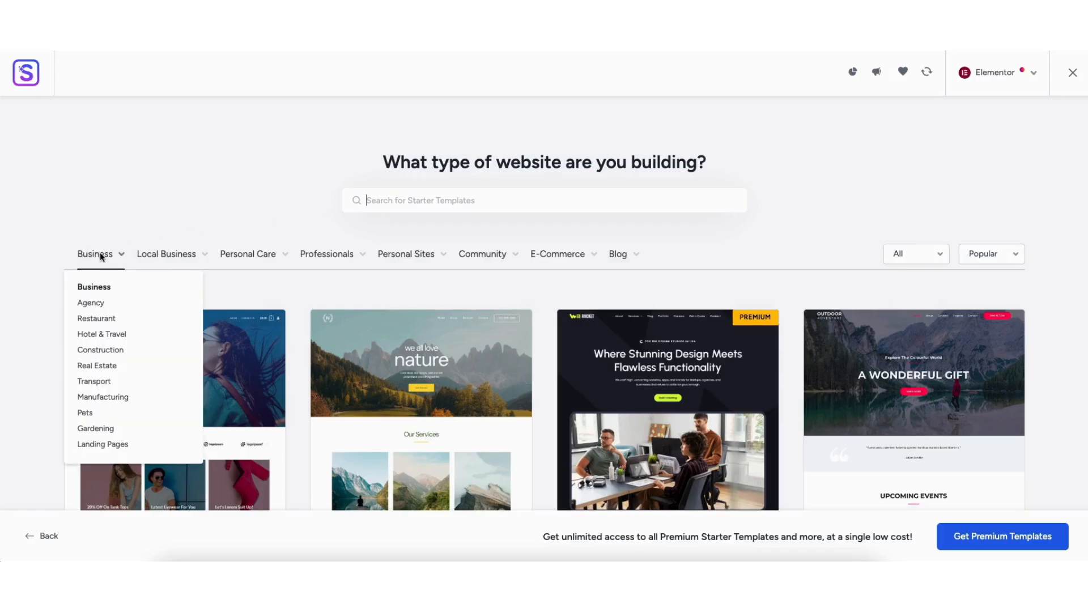
mouse_move(230, 258)
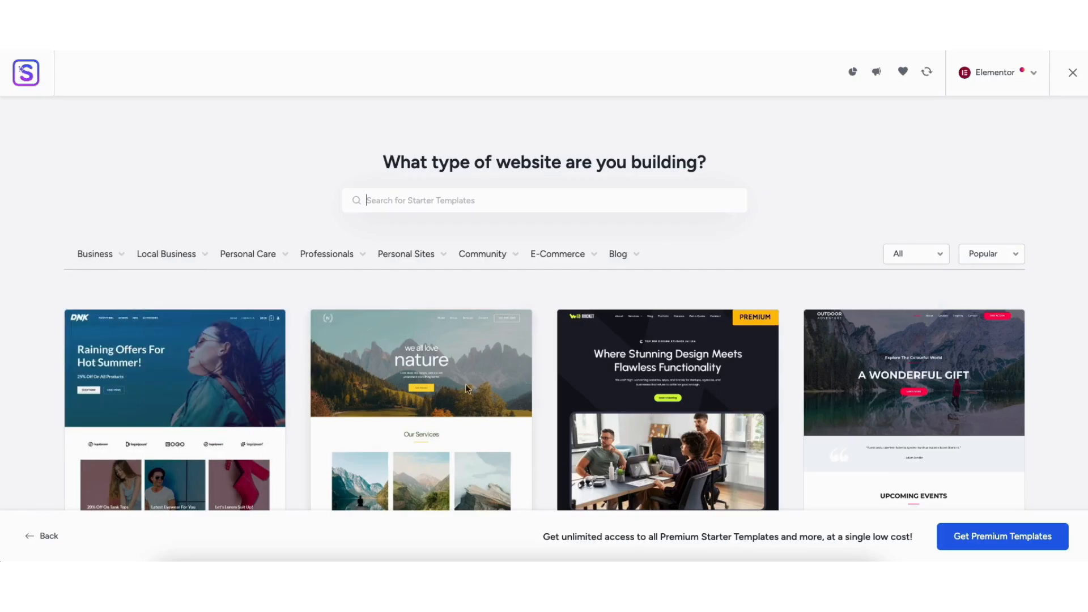
left_click(425, 404)
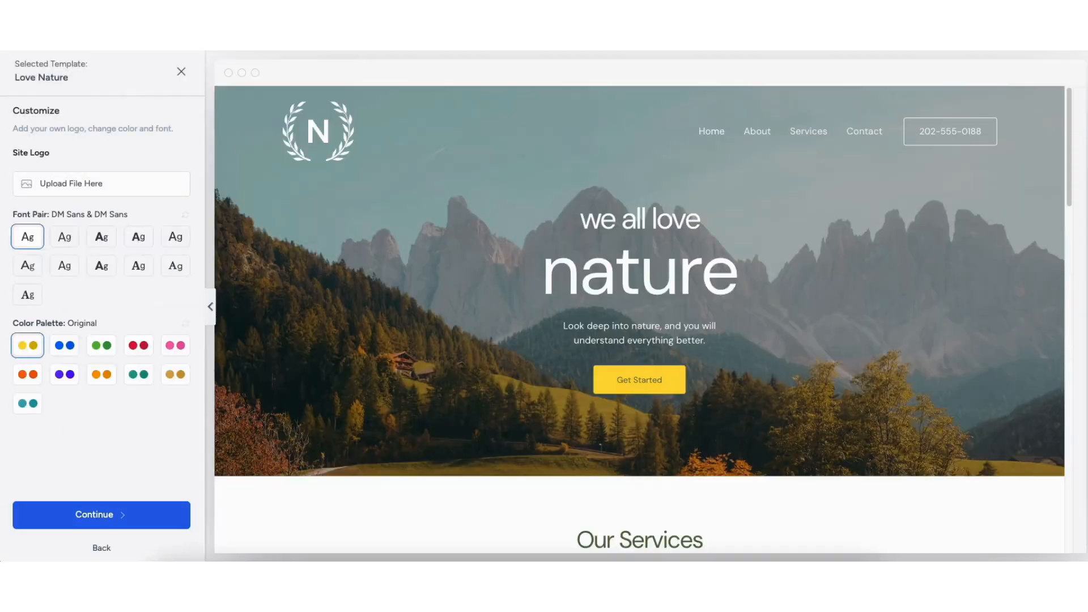
left_click_drag(1071, 108, 1067, 334)
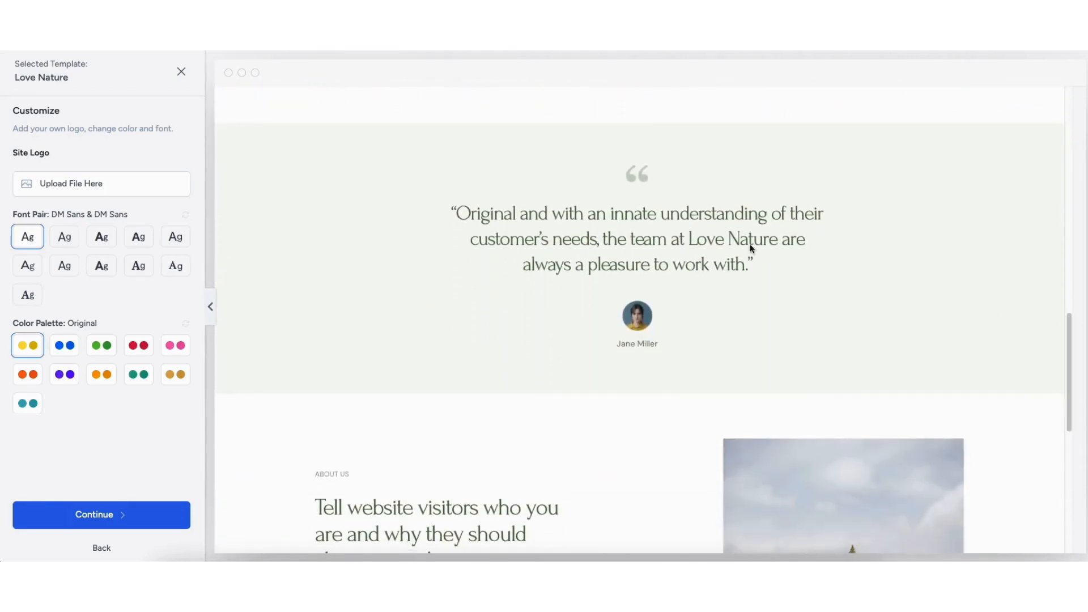
left_click(180, 72)
Browse more of the template library and select the Outdoor Adventure template.
scroll(544, 301, "down", 8)
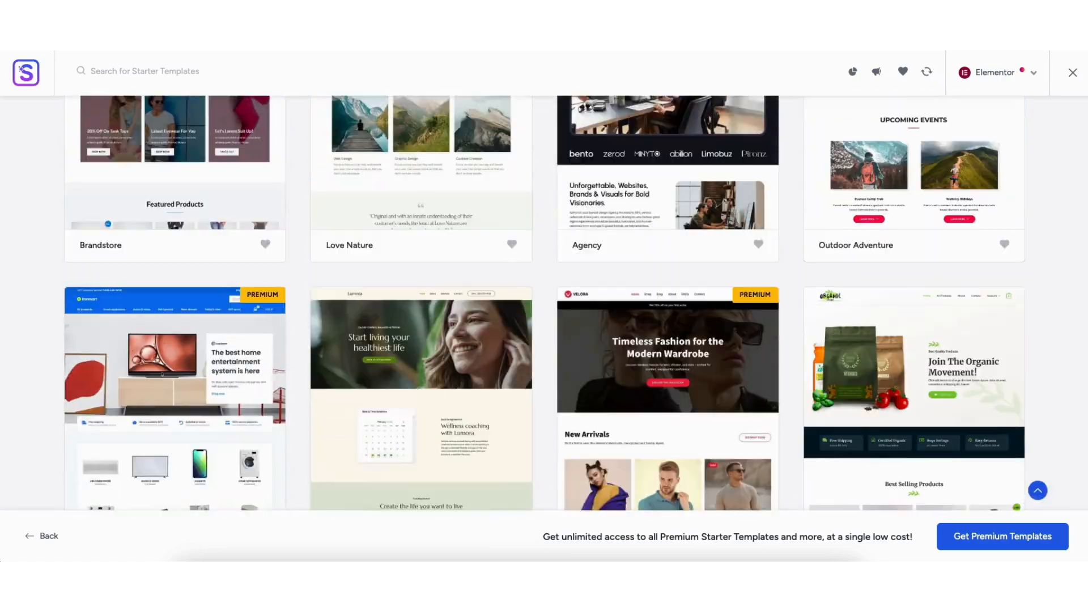
scroll(815, 448, "down", 10)
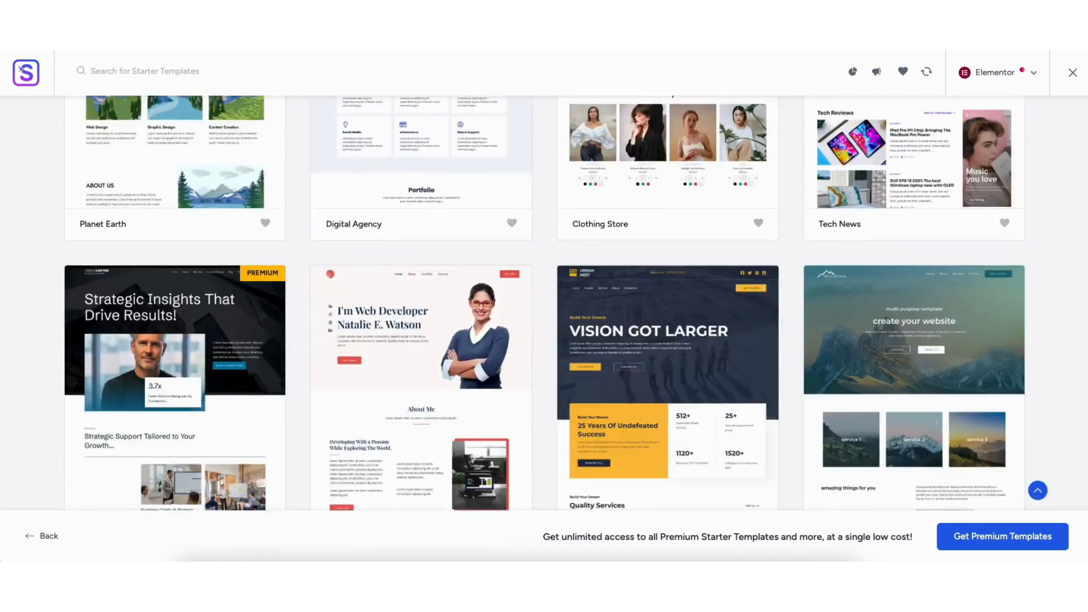
scroll(815, 448, "down", 10)
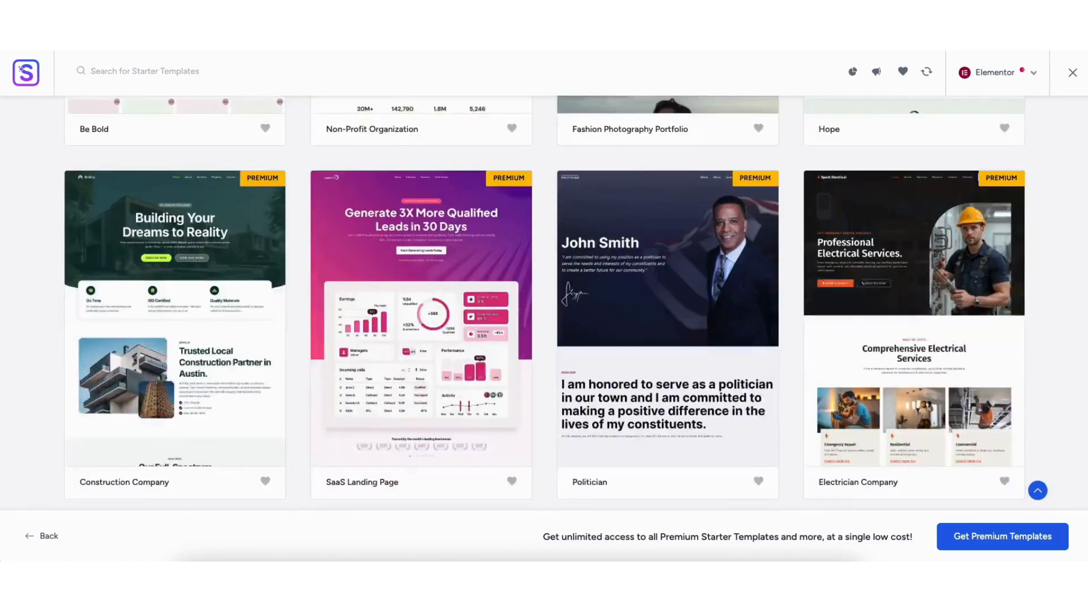
scroll(544, 300, "down", 10)
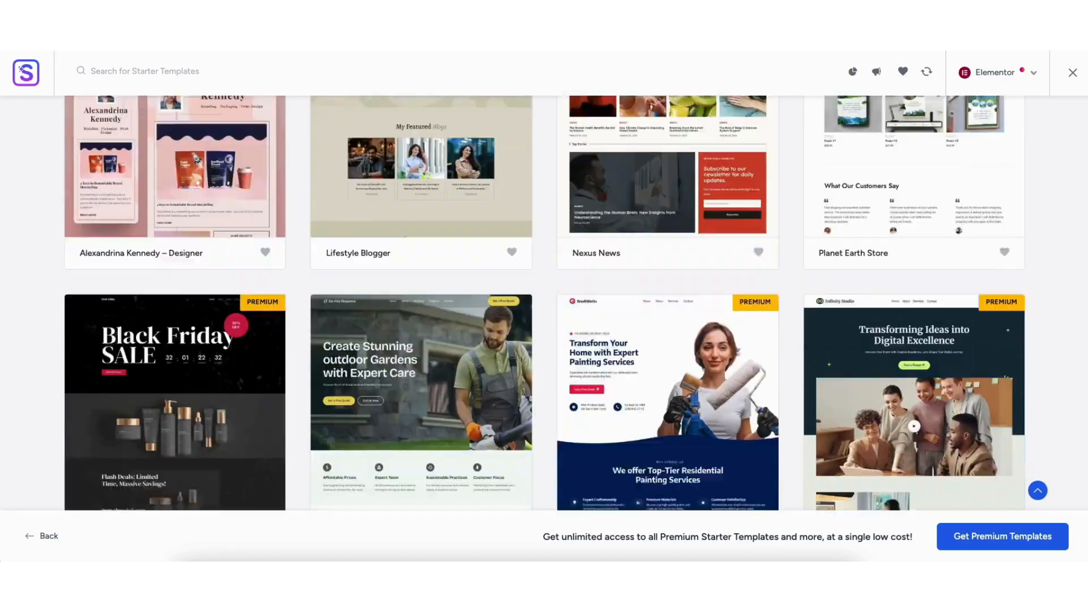
scroll(544, 300, "down", 10)
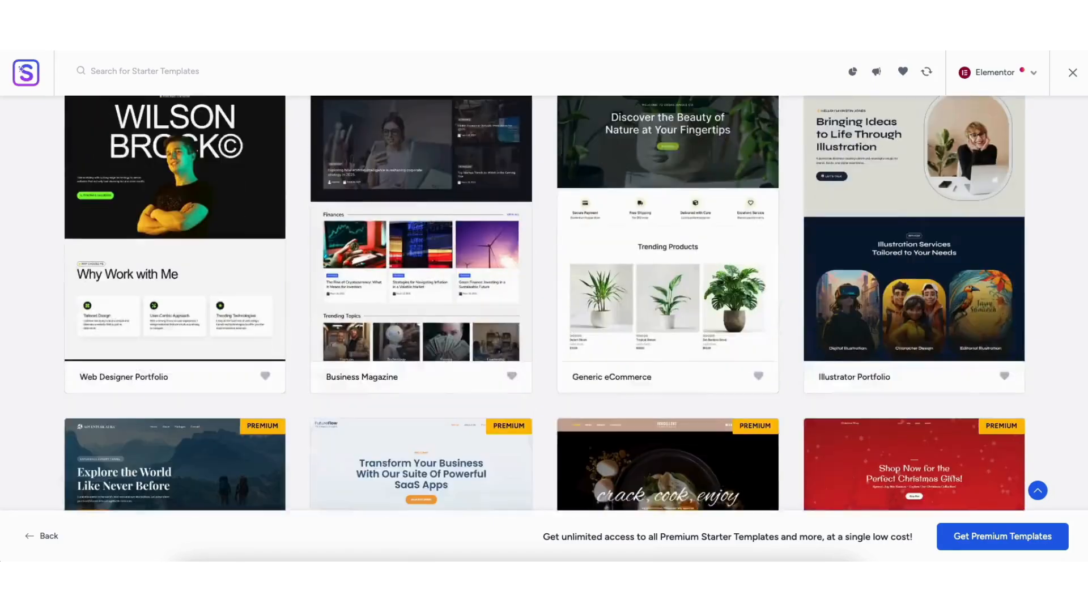
scroll(544, 300, "down", 10)
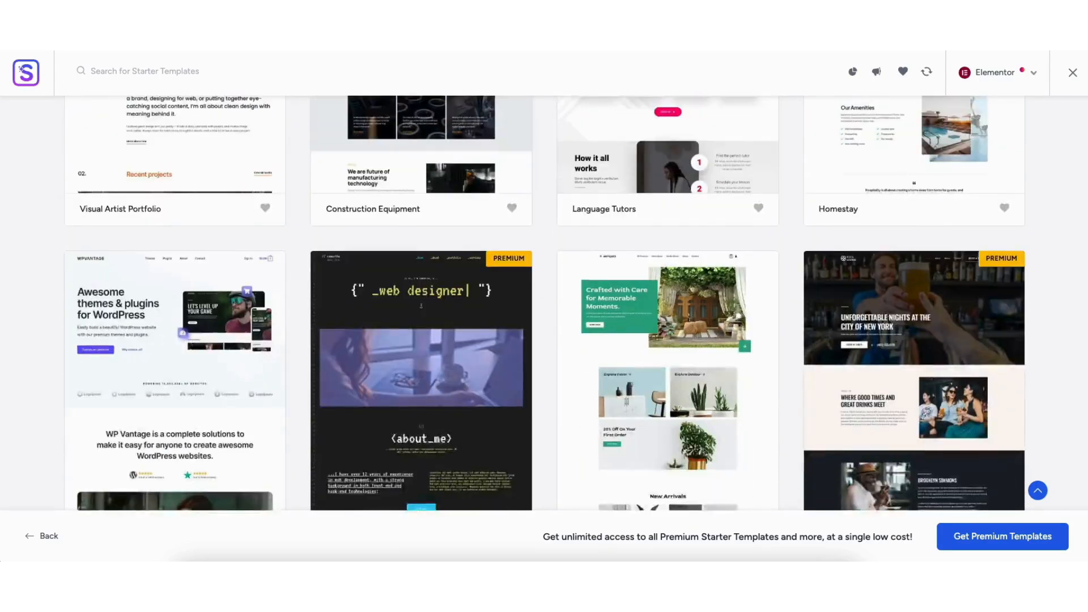
scroll(544, 300, "down", 5)
scroll(943, 174, "down", 10)
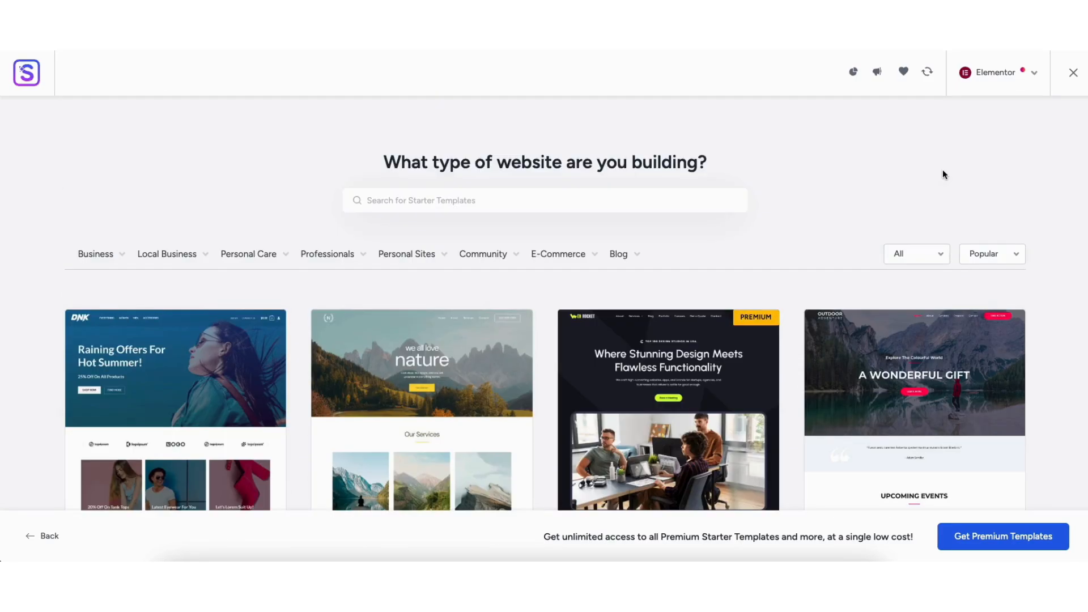
scroll(943, 170, "down", 3)
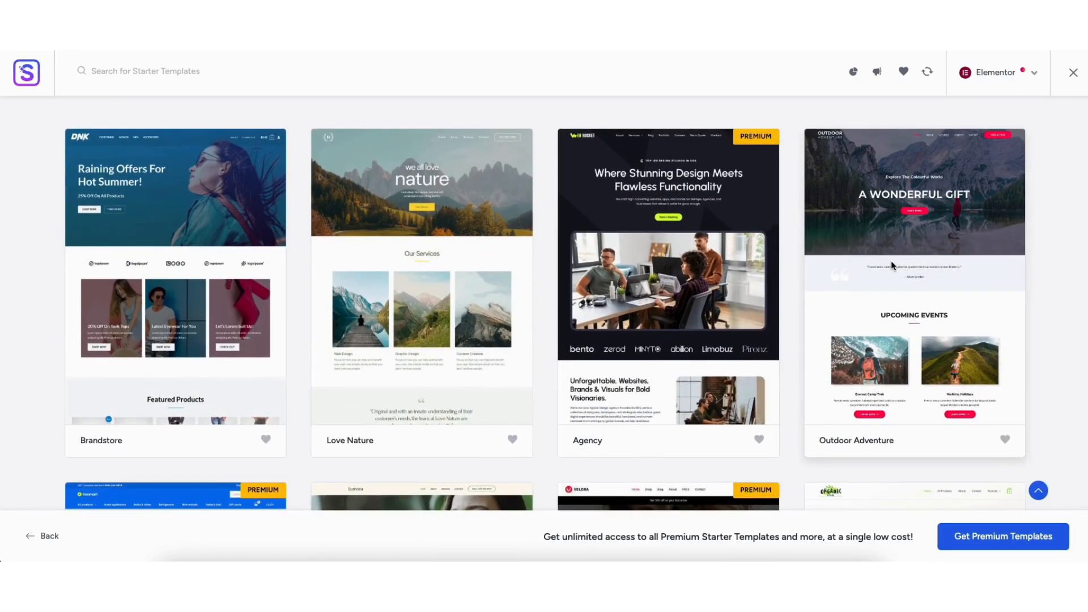
left_click(888, 263)
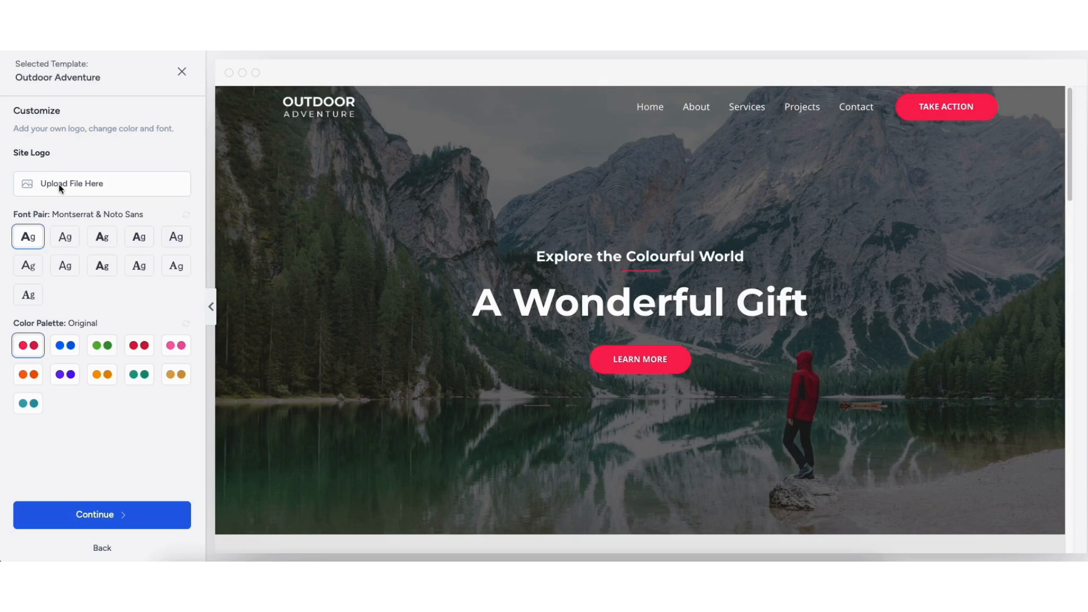
Try the alternative colour palettes on the Outdoor Adventure template and return to the Original palette.
left_click(65, 345)
left_click(102, 345)
left_click(139, 345)
left_click(173, 345)
left_click(176, 374)
left_click(139, 375)
left_click(102, 374)
left_click(68, 375)
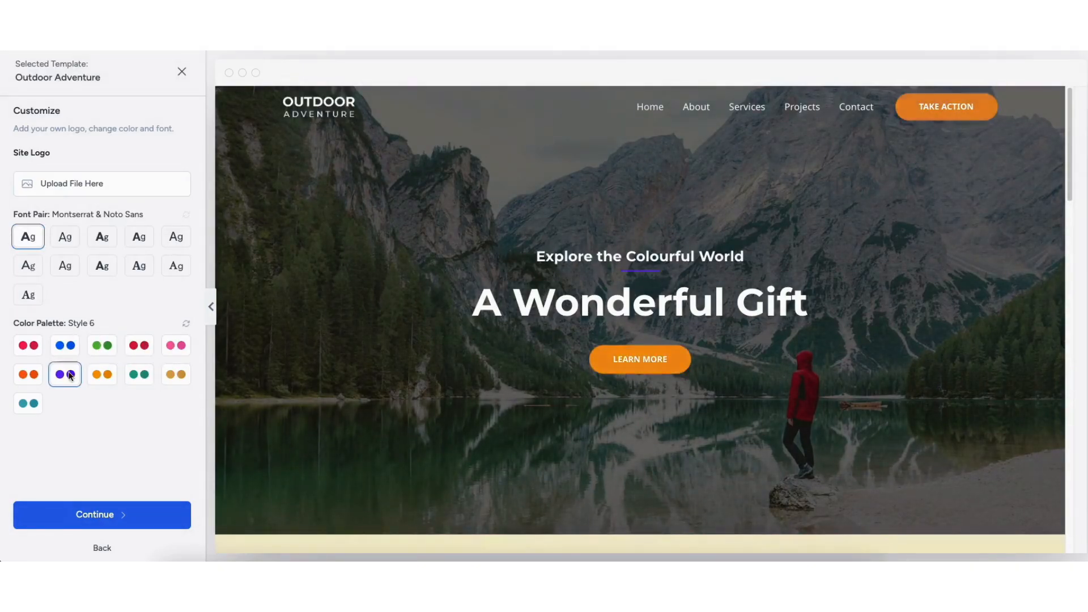
left_click(29, 403)
left_click(28, 345)
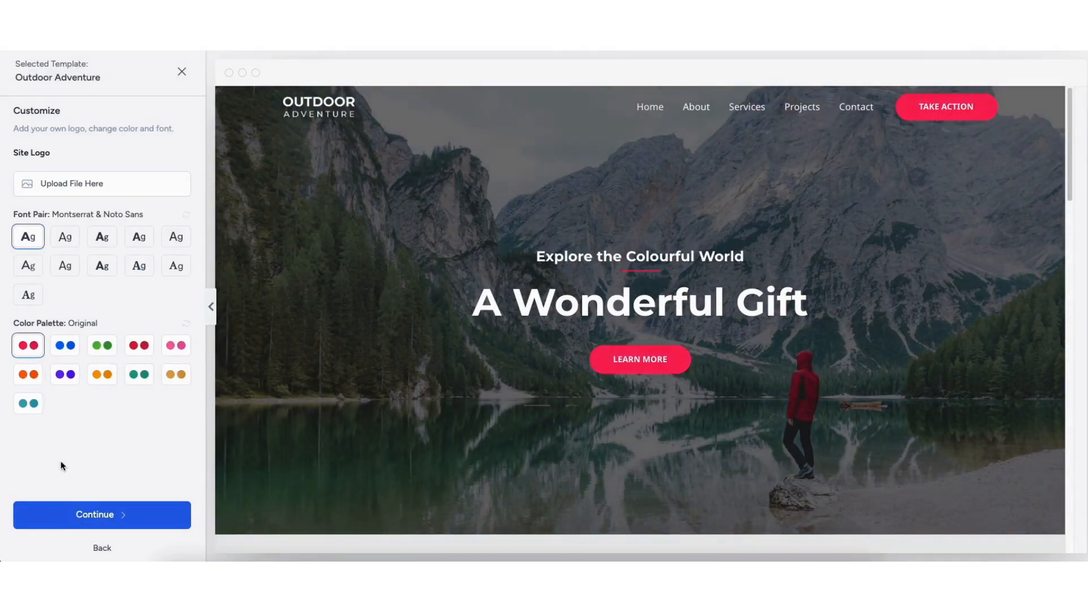
Continue with the Outdoor Adventure template, skip the feature selection, and submit the final form to build the website.
left_click(73, 515)
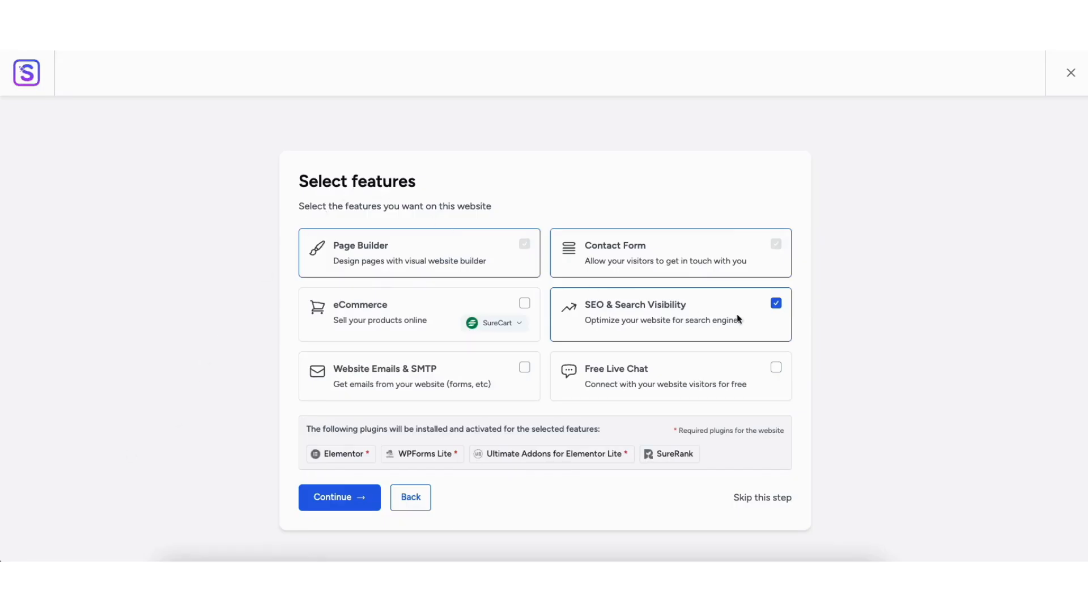
left_click(776, 304)
left_click(776, 305)
left_click(743, 498)
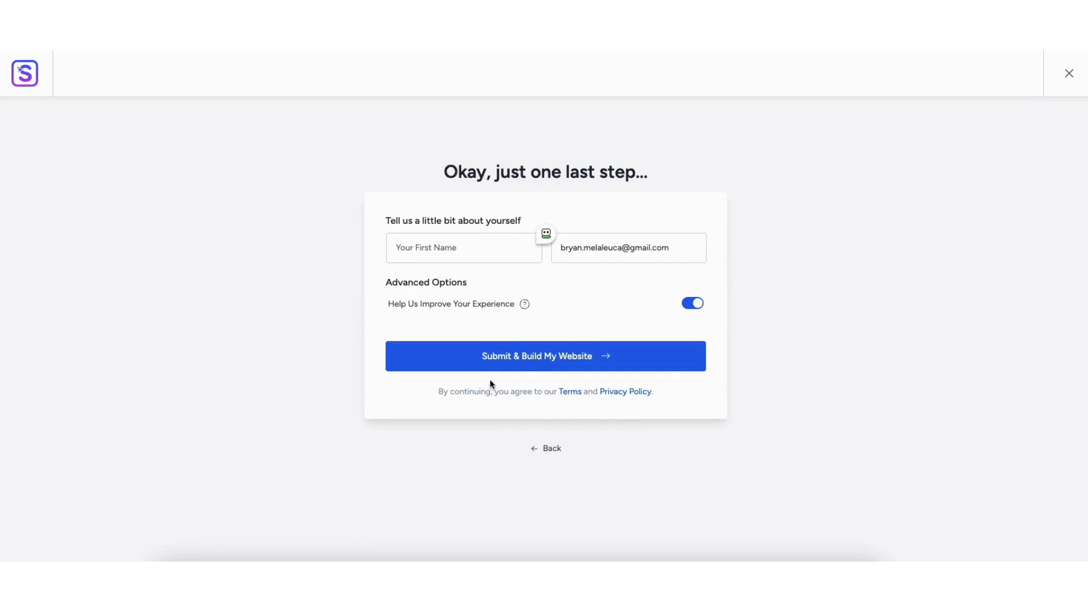
left_click(489, 352)
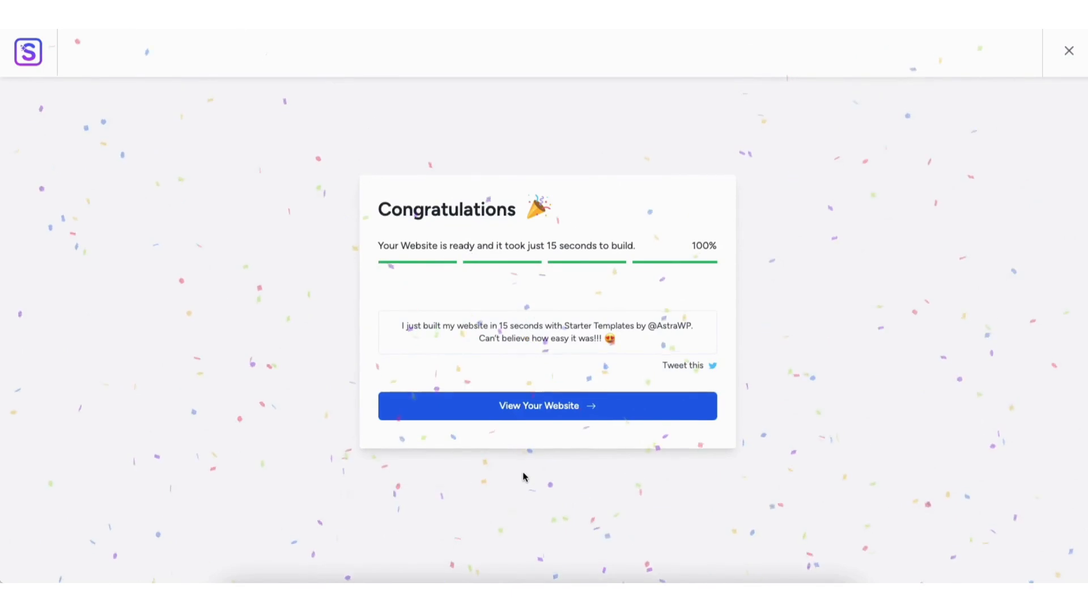
View the newly built website and look through the sections of its home page.
left_click(528, 407)
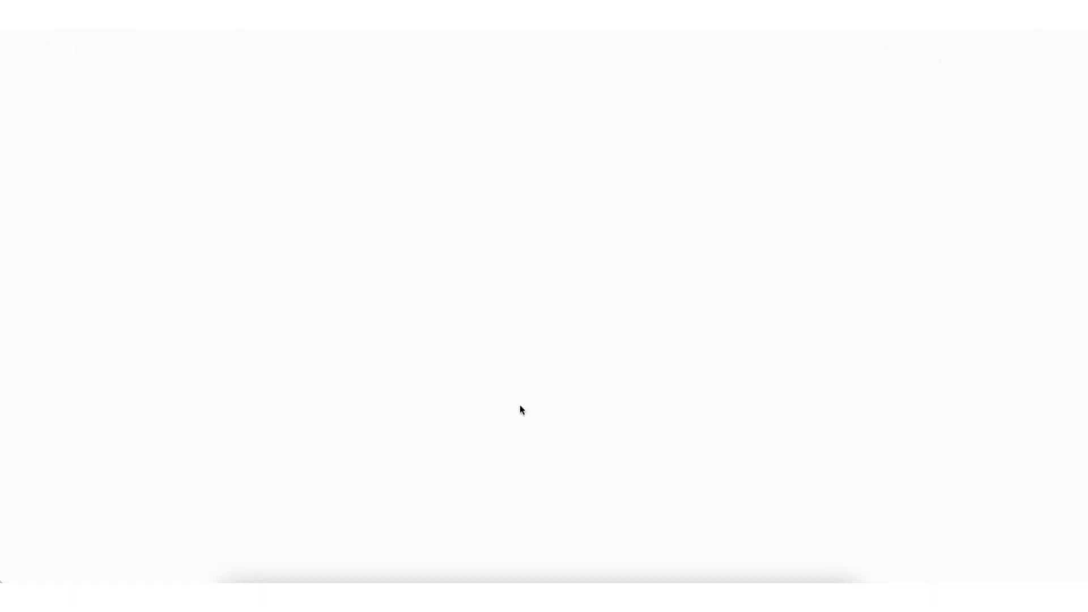
scroll(520, 410, "down", 3)
scroll(544, 307, "down", 8)
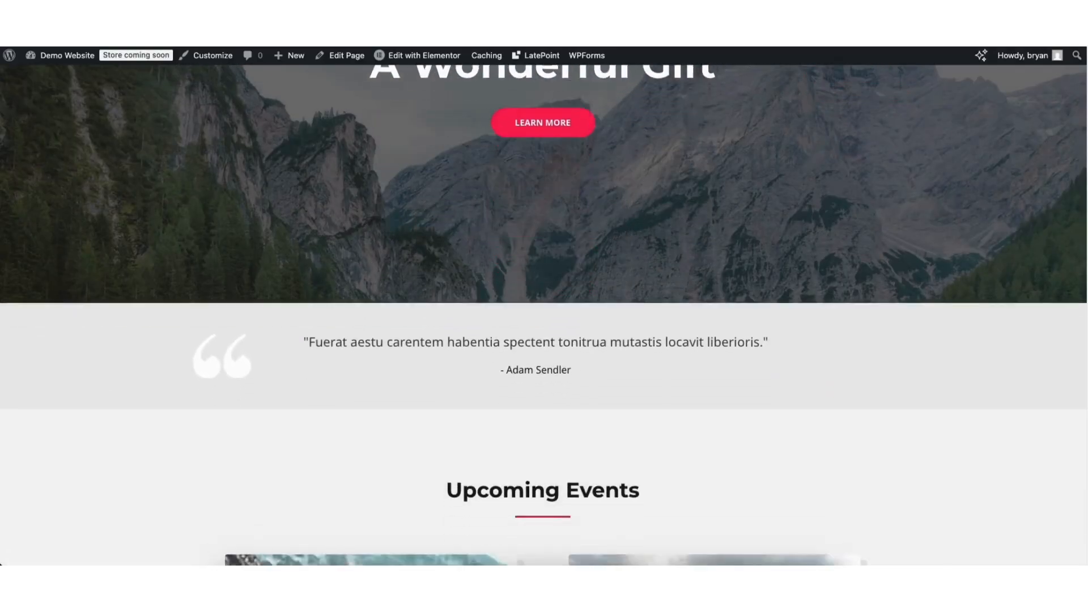
scroll(544, 306, "down", 10)
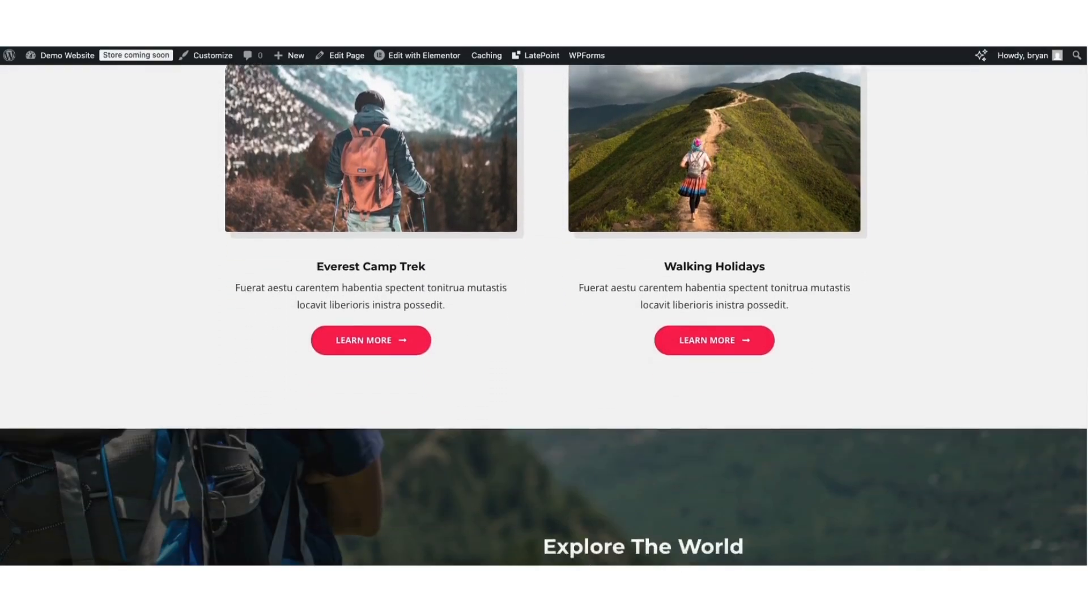
scroll(648, 174, "down", 1)
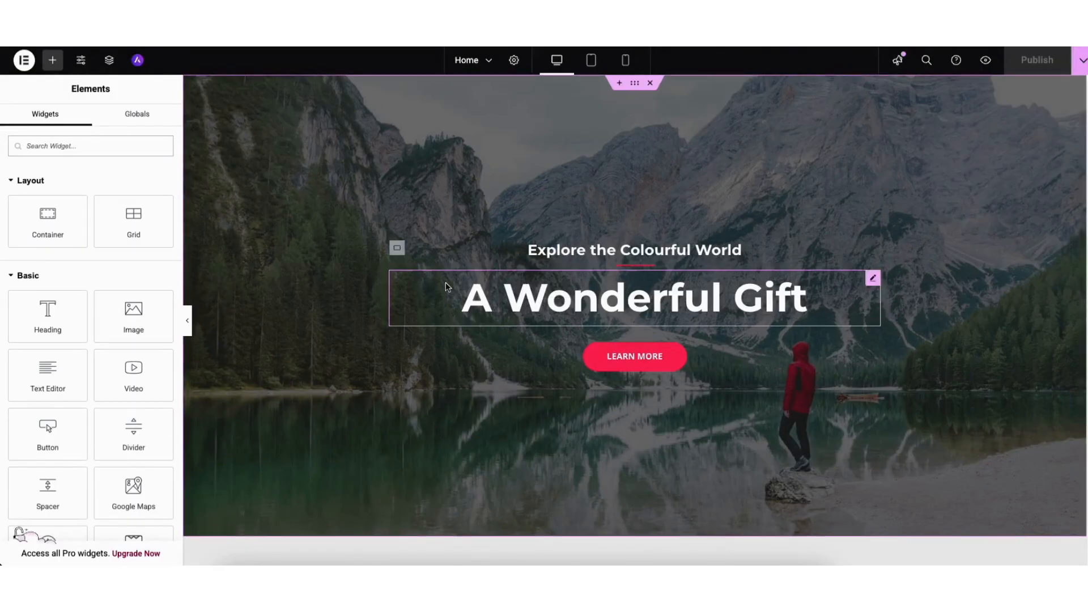
Replace the Home page's main heading with "Demo Website" in Elementor and open the heading's style settings.
left_click_drag(456, 297, 816, 287)
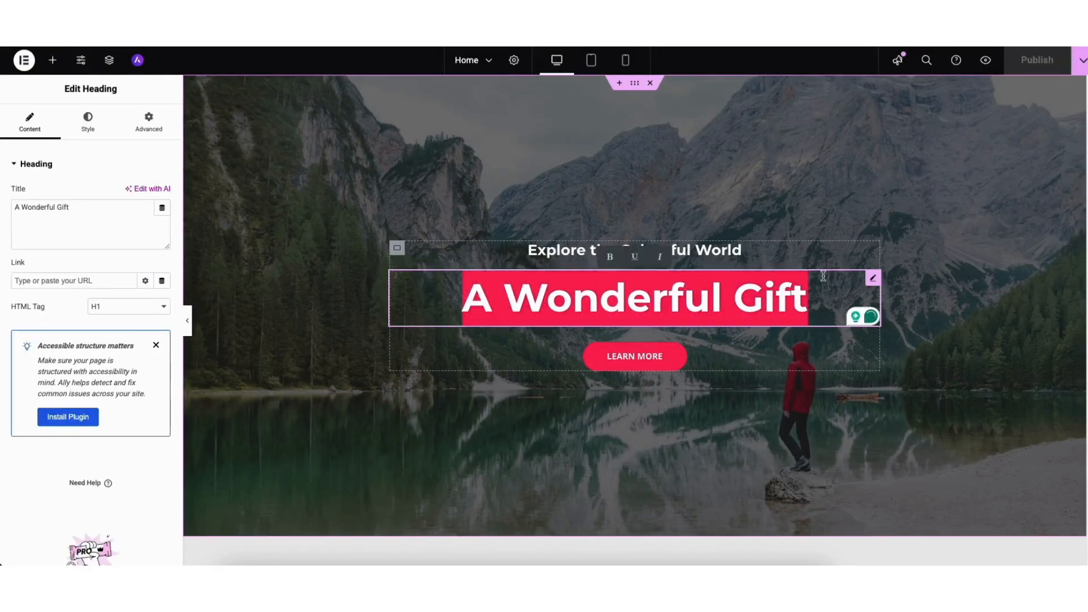
type("Demo Website")
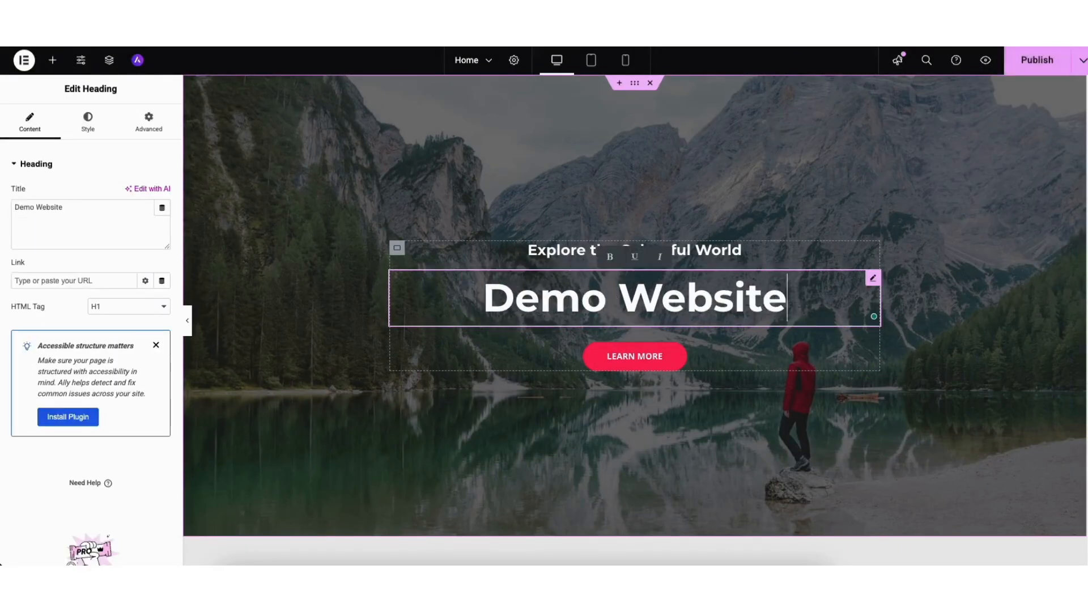
left_click(89, 127)
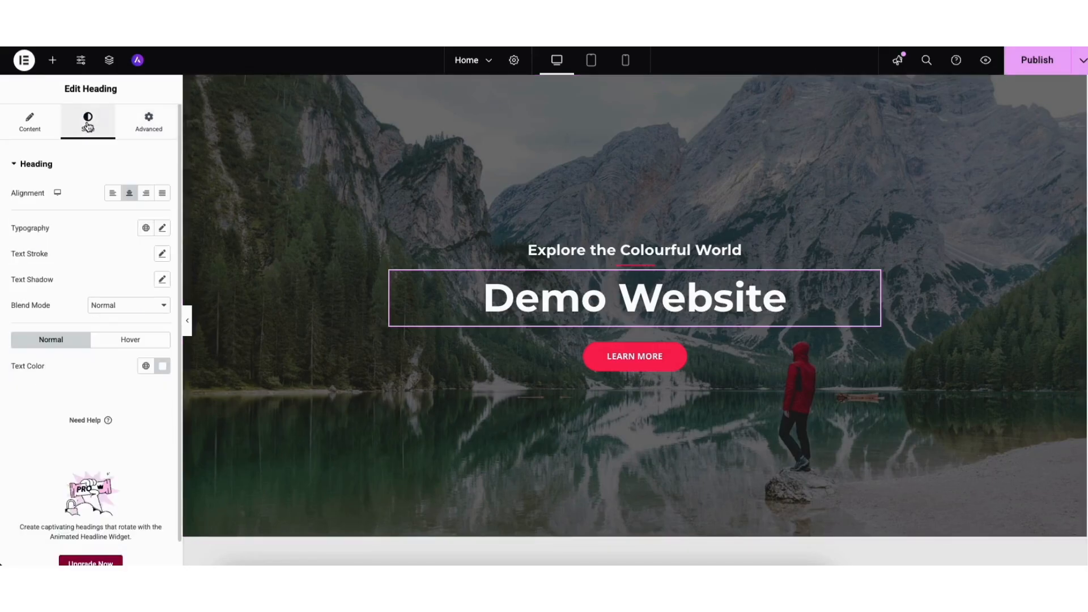
Look at the main heading's typography options and the hero container's background image choices, including file upload and the media library.
left_click(163, 229)
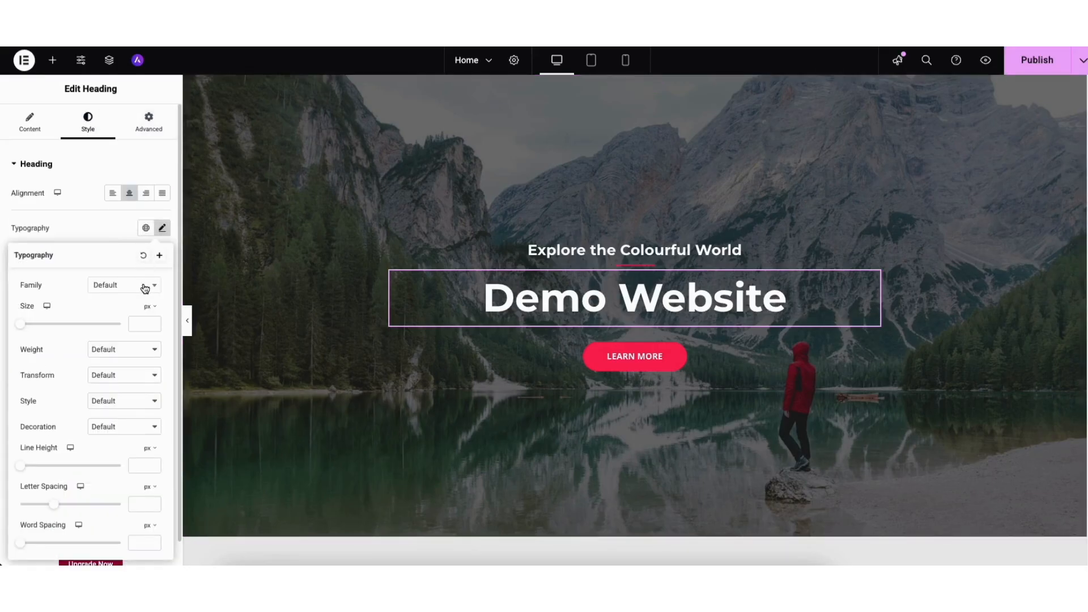
right_click(356, 173)
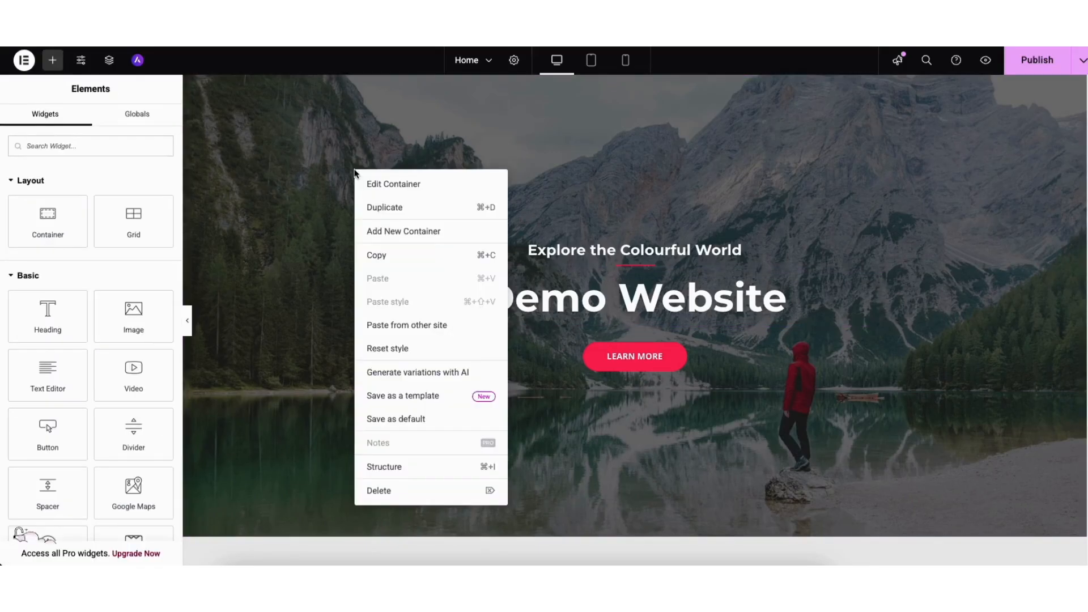
left_click(372, 183)
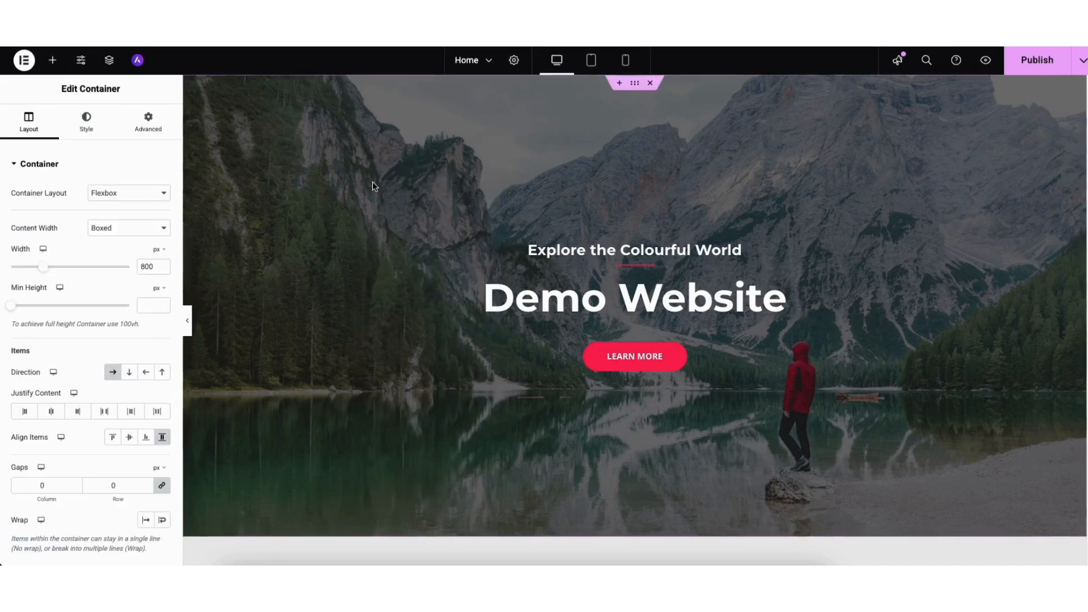
left_click(88, 125)
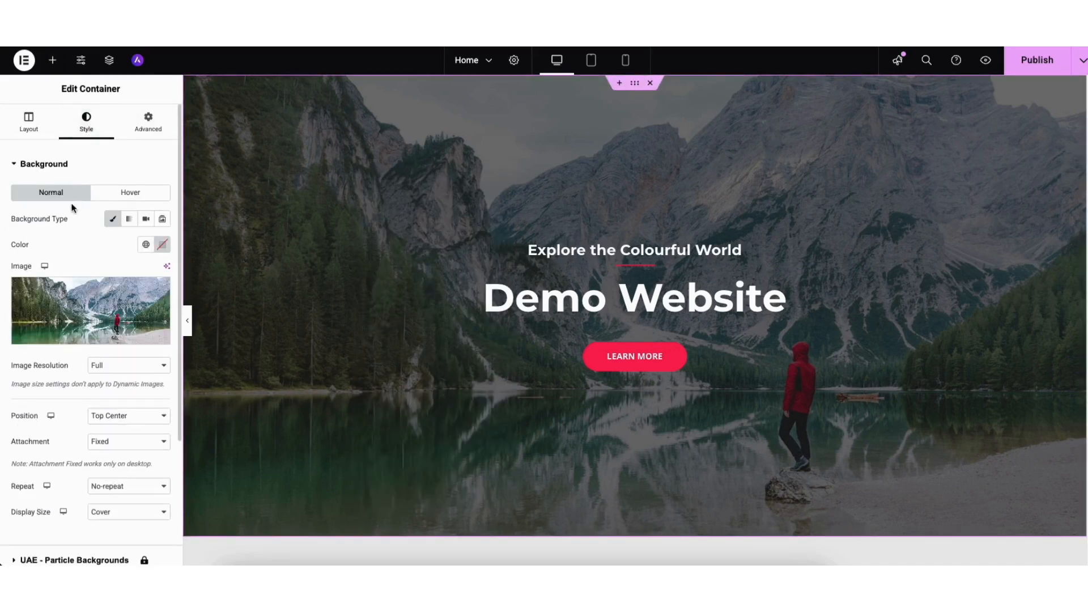
mouse_move(77, 292)
left_click(98, 329)
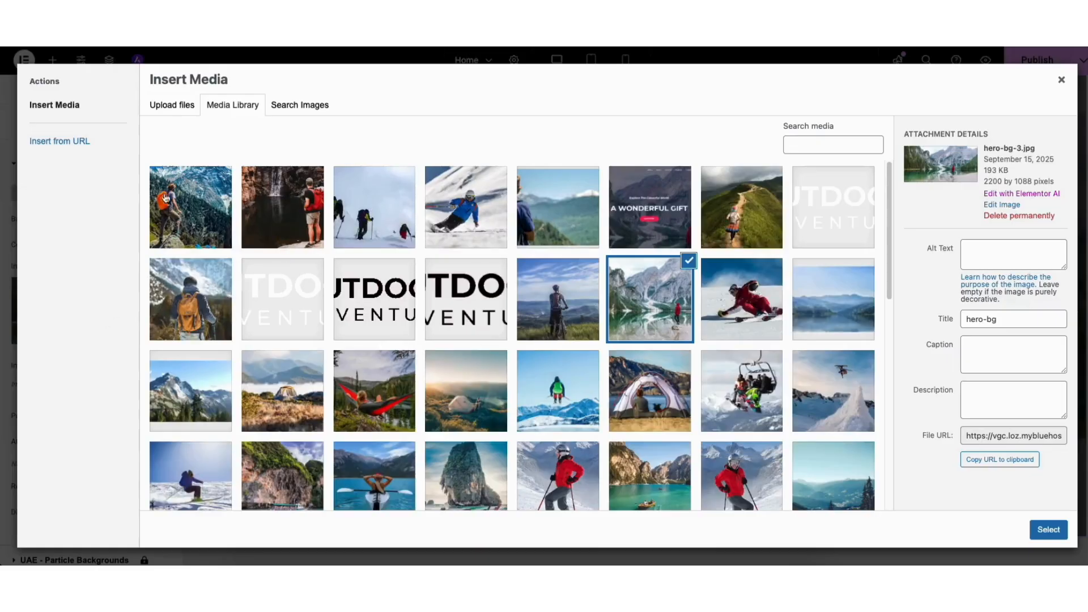
left_click(179, 108)
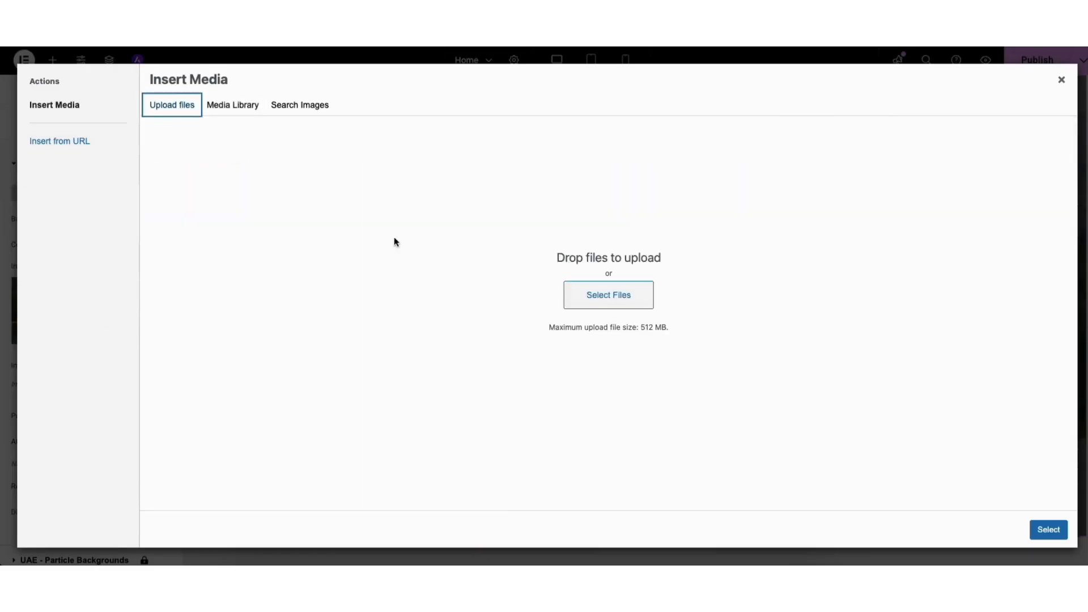
left_click(223, 108)
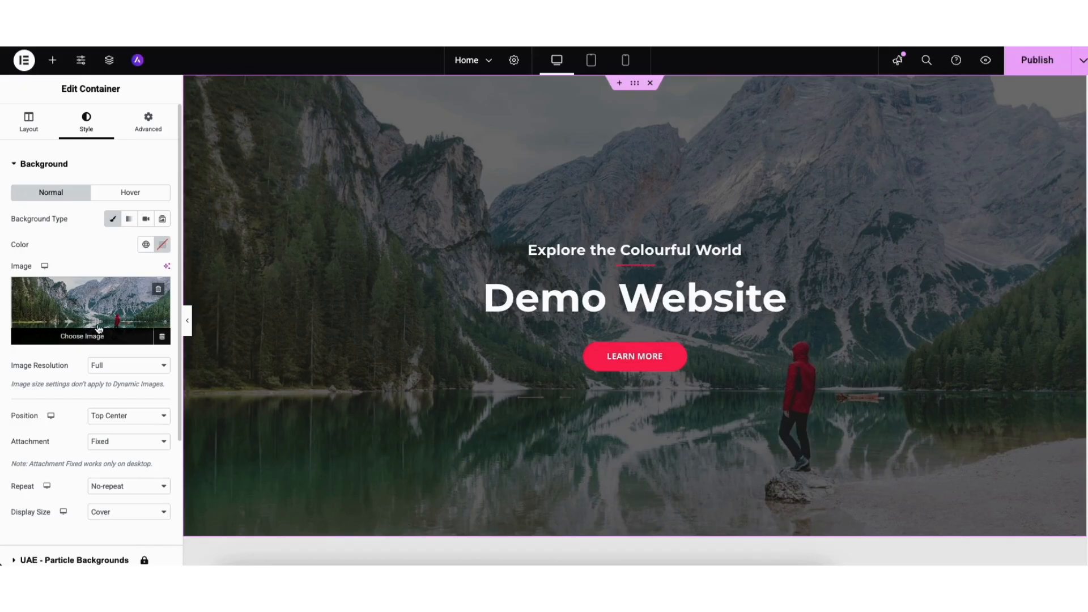
Set the hero container's background overlay to colour #252323 with an opacity of 0.65.
scroll(117, 436, "down", 3)
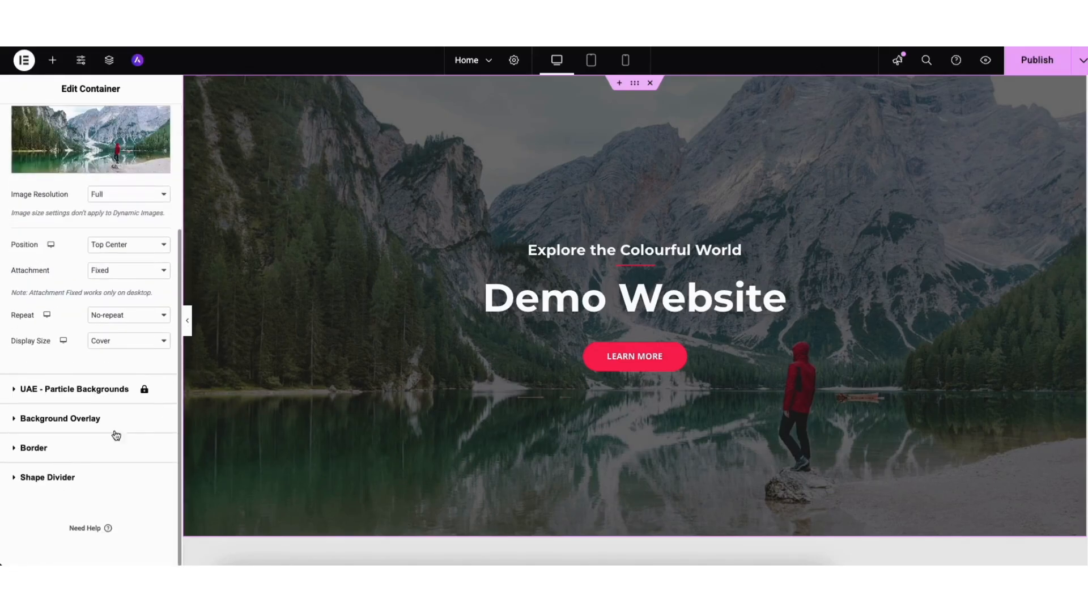
left_click(56, 419)
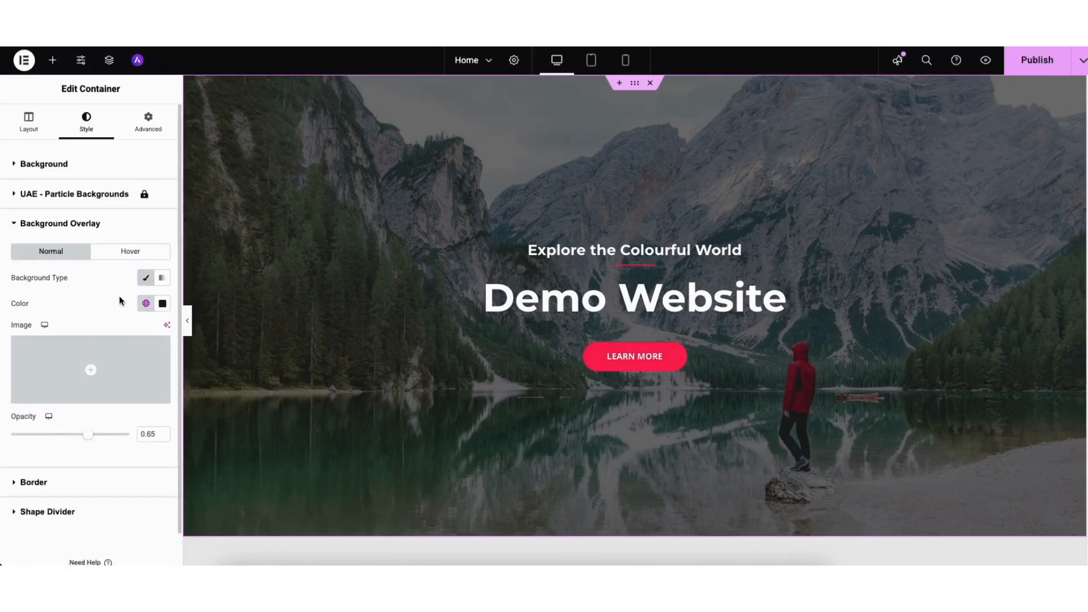
left_click(162, 303)
left_click(194, 382)
left_click_drag(194, 382, 103, 432)
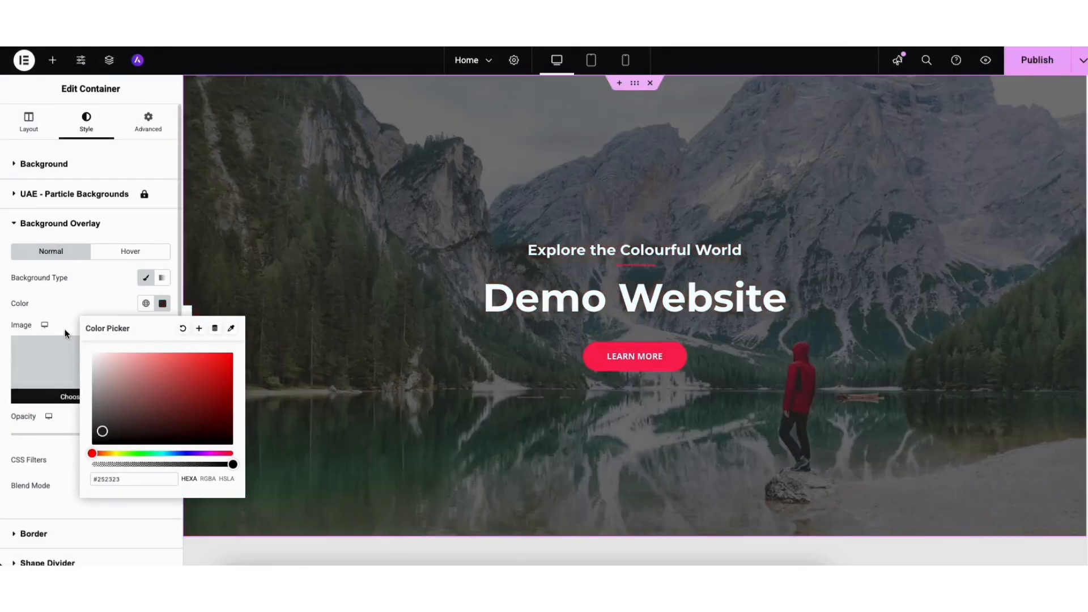
left_click(64, 321)
mouse_move(92, 438)
left_mouse_down()
mouse_move(48, 442)
mouse_move(124, 437)
mouse_move(87, 436)
left_mouse_up()
Review the hero Learn More button's text, link options and style settings, including its hover state.
left_click(615, 361)
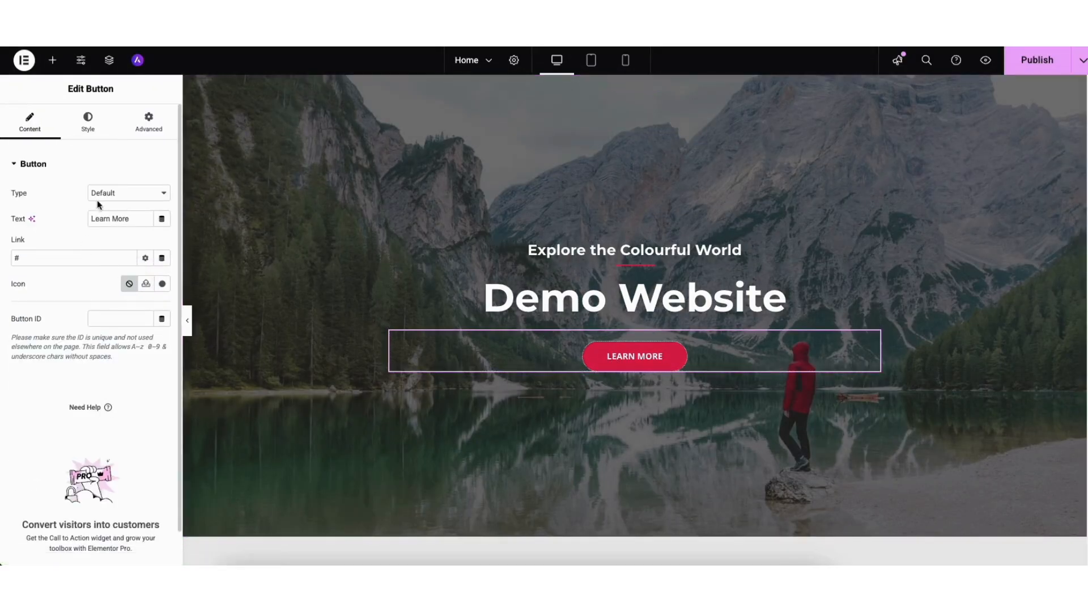
left_click_drag(92, 218, 172, 221)
left_click(104, 231)
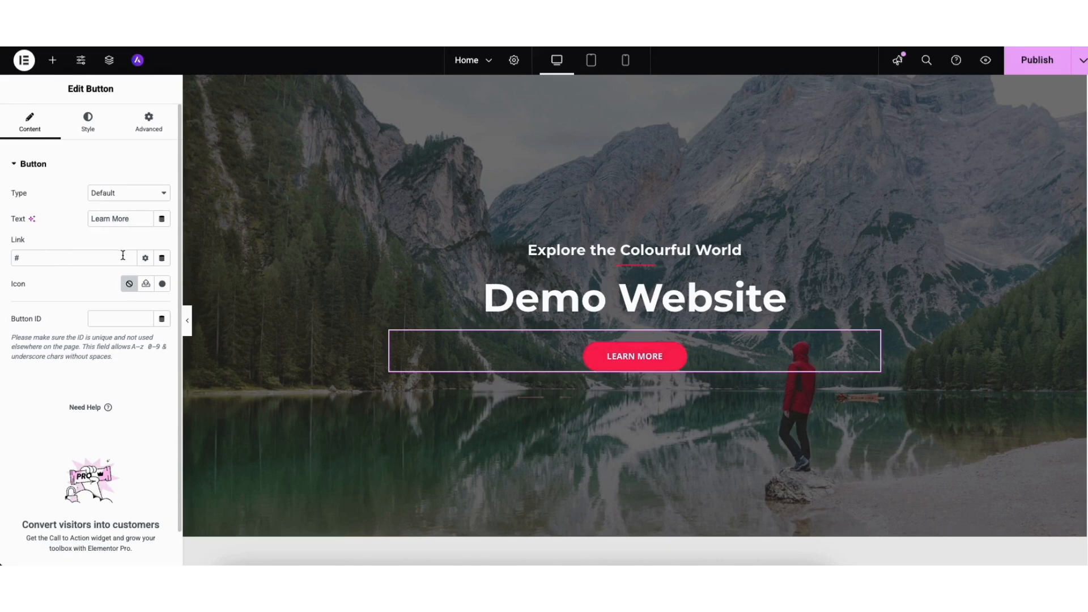
left_click(145, 260)
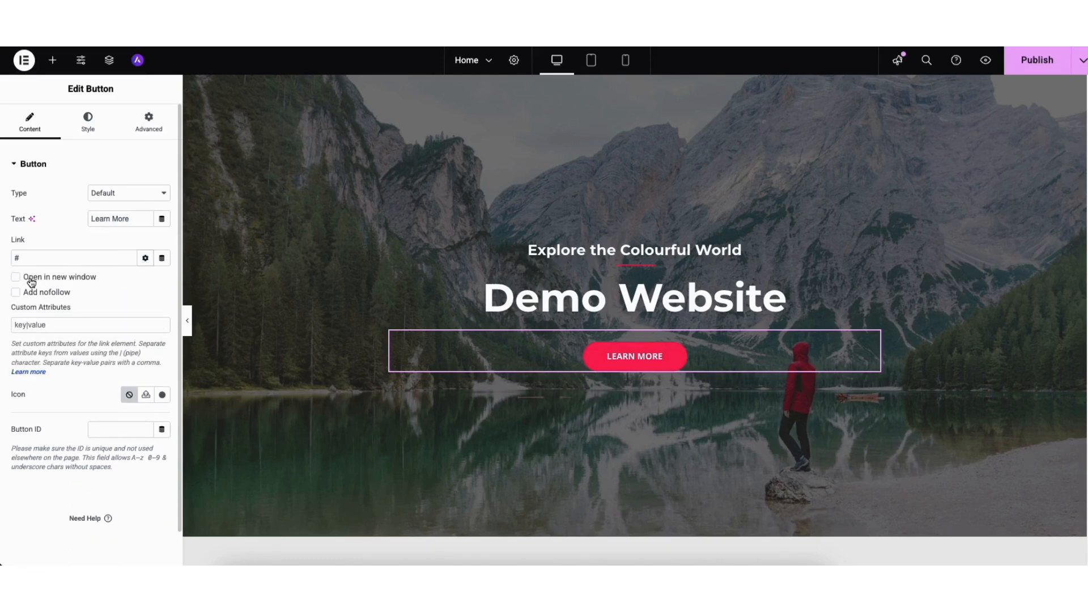
left_click(146, 258)
left_click(87, 124)
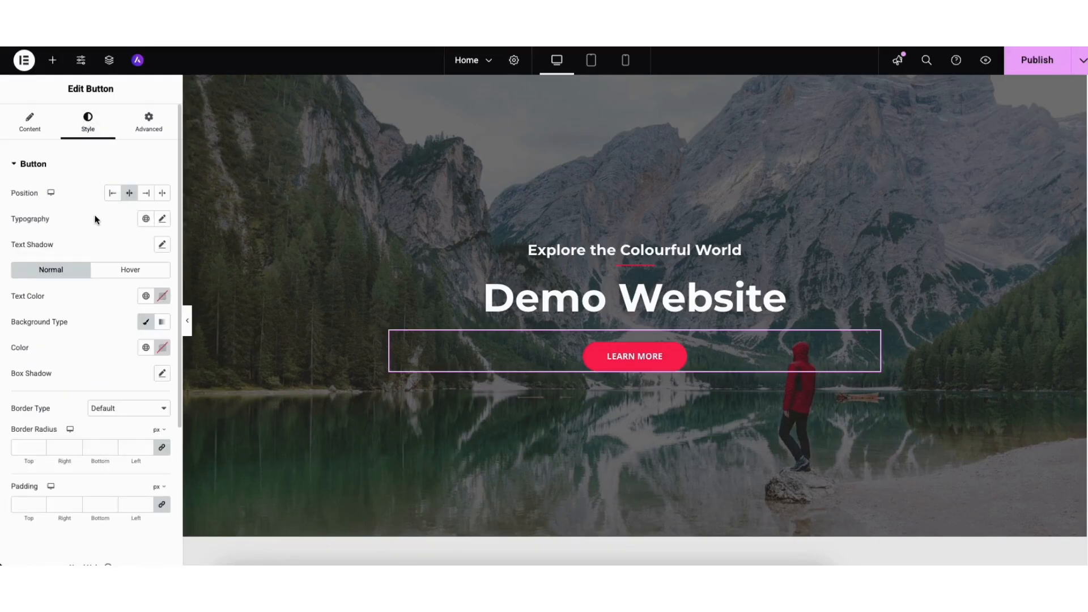
left_click(110, 271)
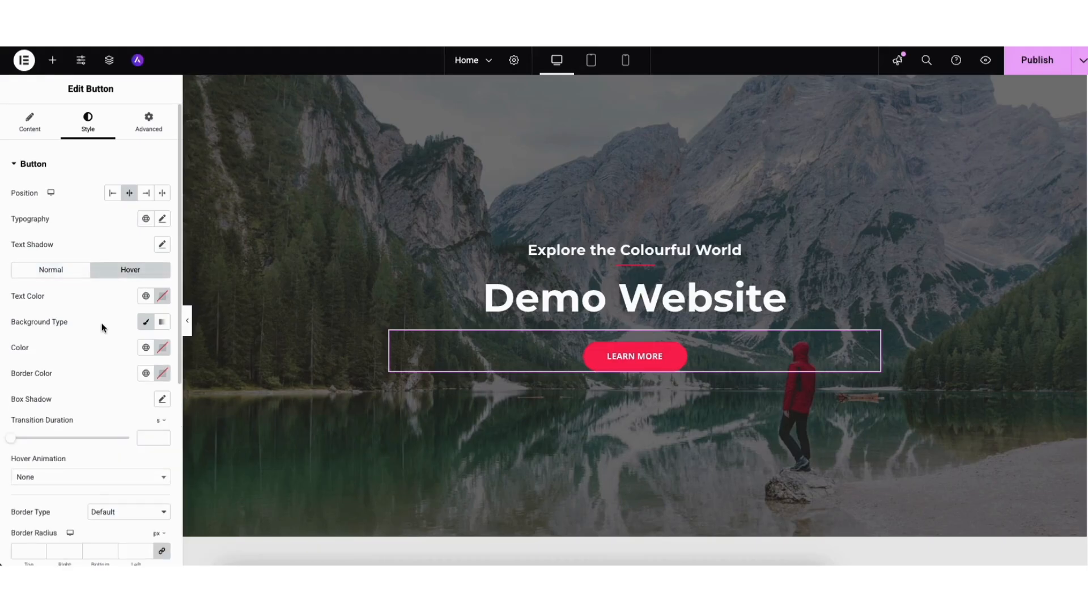
Move the paragraph in the Upcoming Tours & Destination column above the divider and on to below the Learn More button.
scroll(1069, 224, "down", 15)
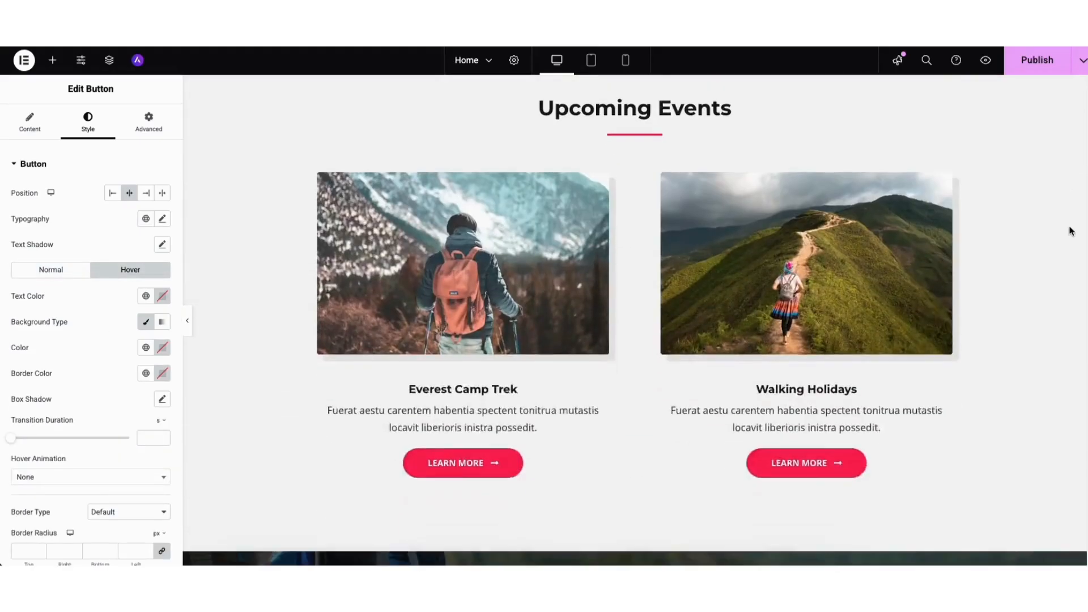
scroll(1050, 302, "down", 8)
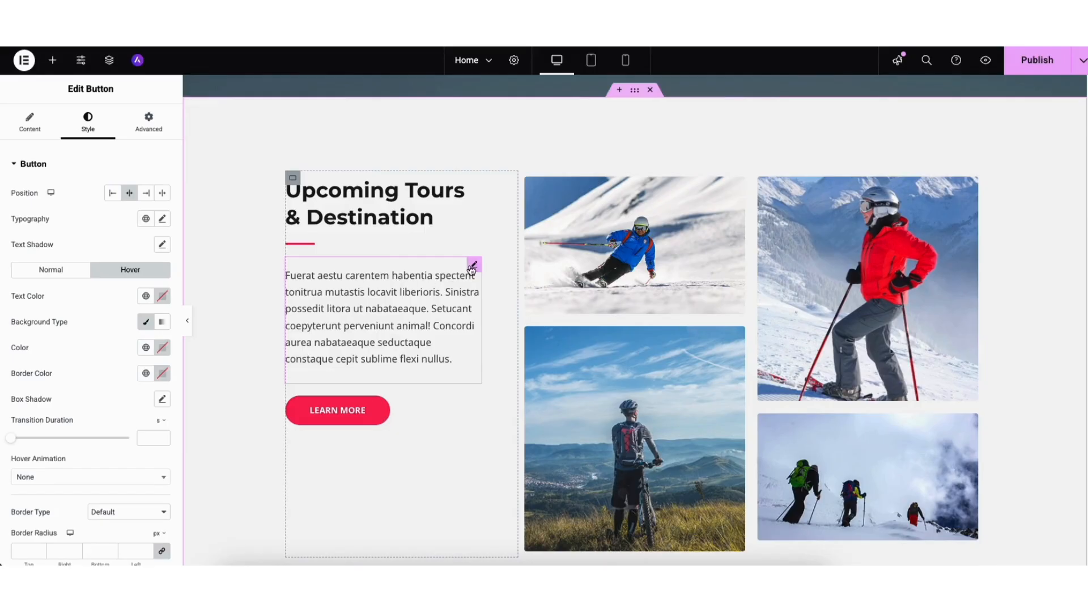
left_click_drag(475, 265, 419, 208)
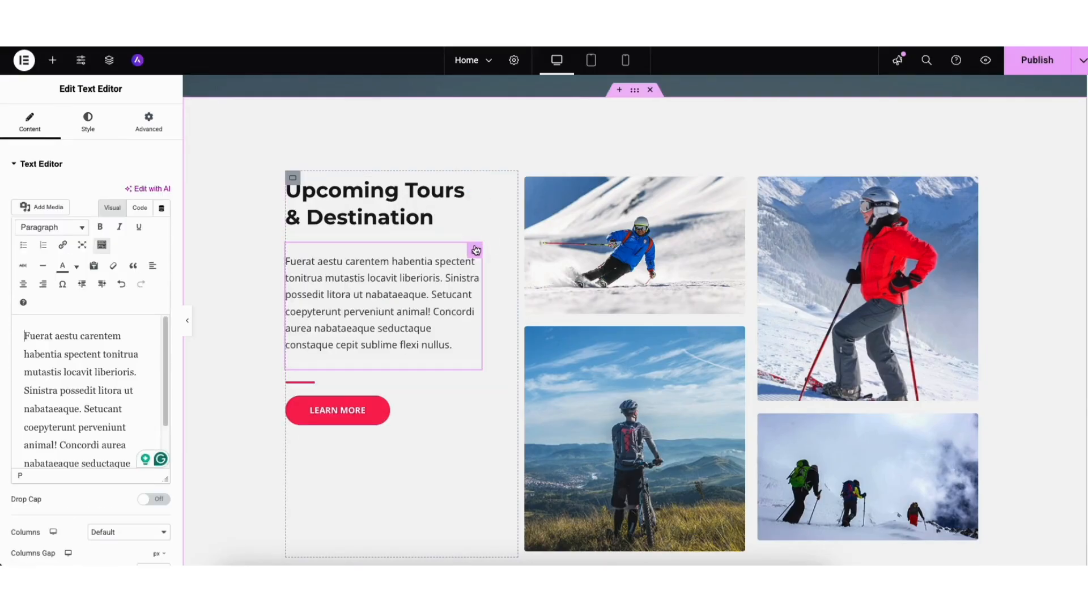
left_click_drag(475, 250, 380, 382)
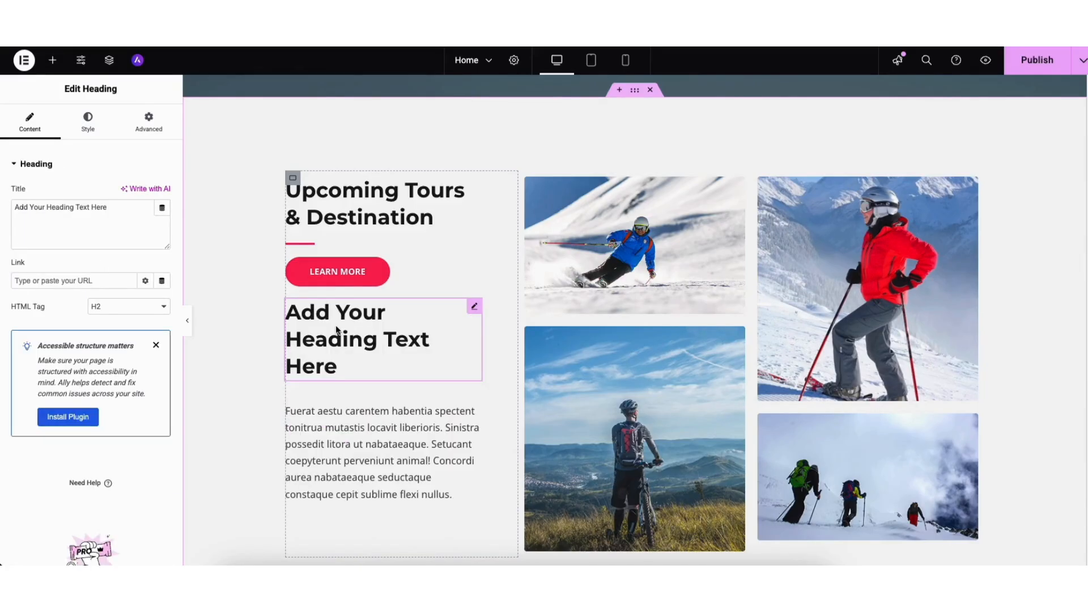
Try out a Heading widget below the Learn More button in the Upcoming Tours column and delete the placeholder heading.
right_click(335, 328)
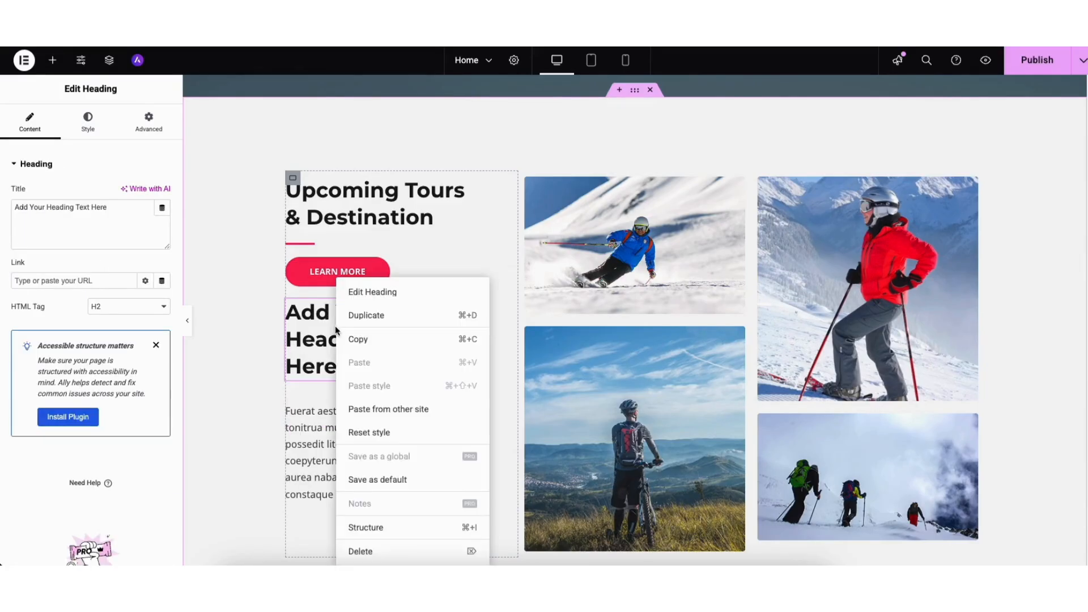
left_click(359, 551)
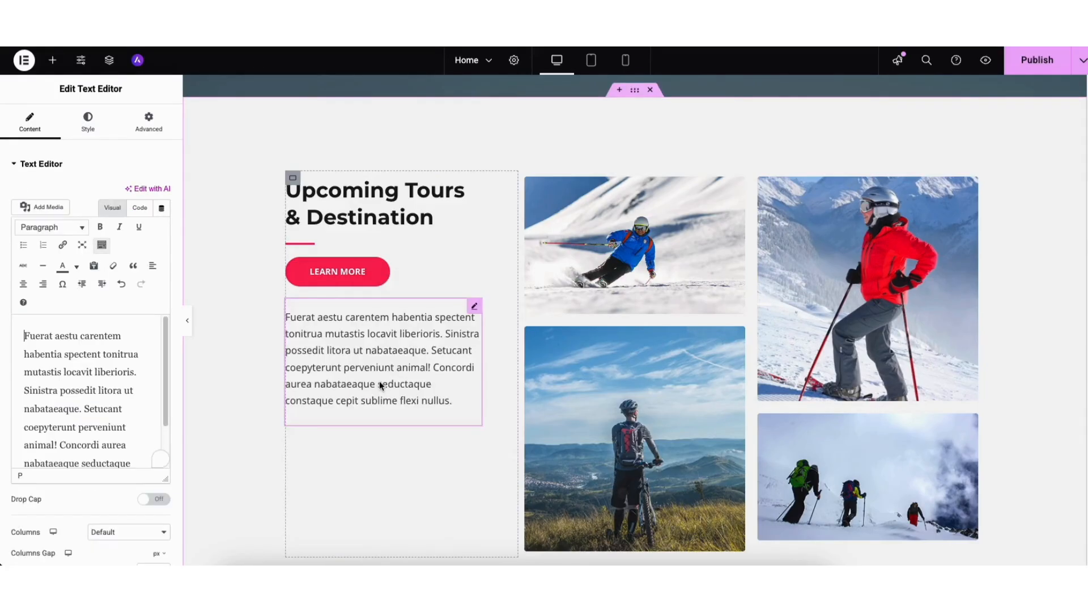
left_click(52, 60)
left_click_drag(47, 319, 365, 310)
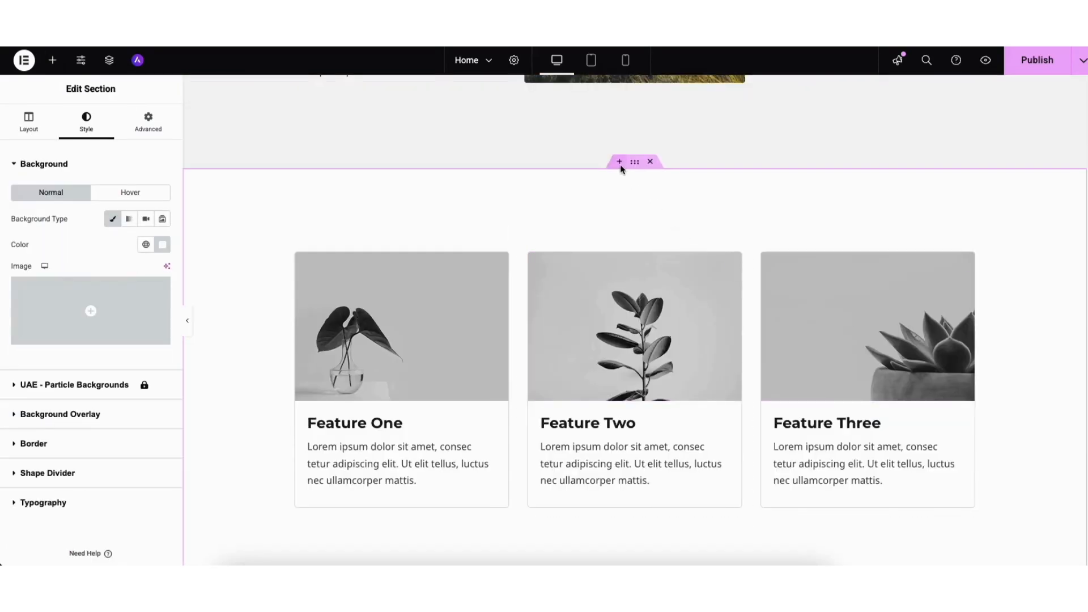
Insert a Flexbox container above the feature cards section, using the three-column structure with a wide middle column.
left_click(619, 162)
left_click(592, 222)
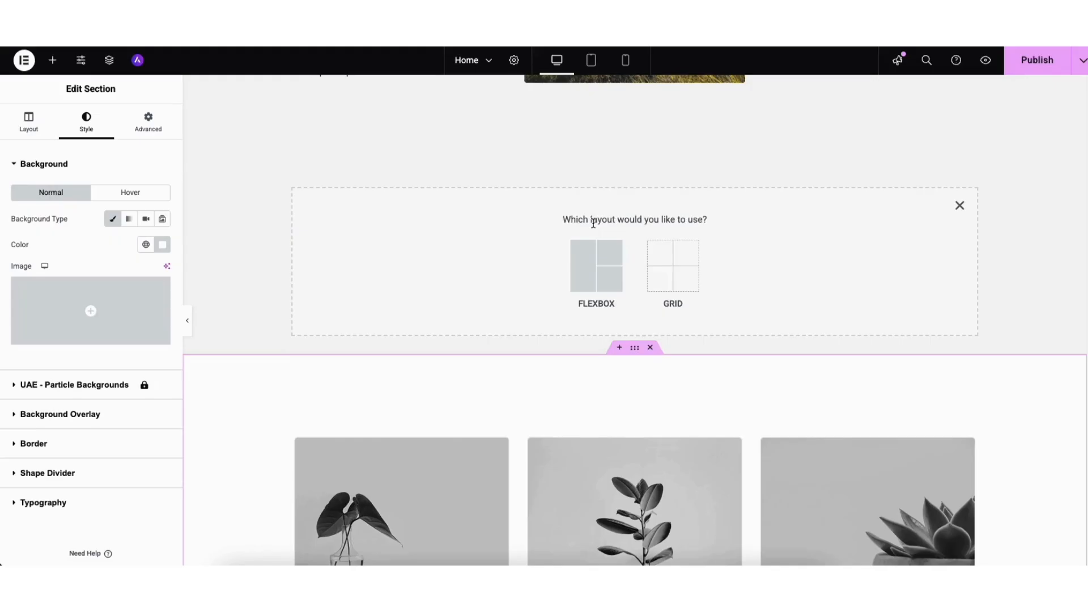
left_click(592, 273)
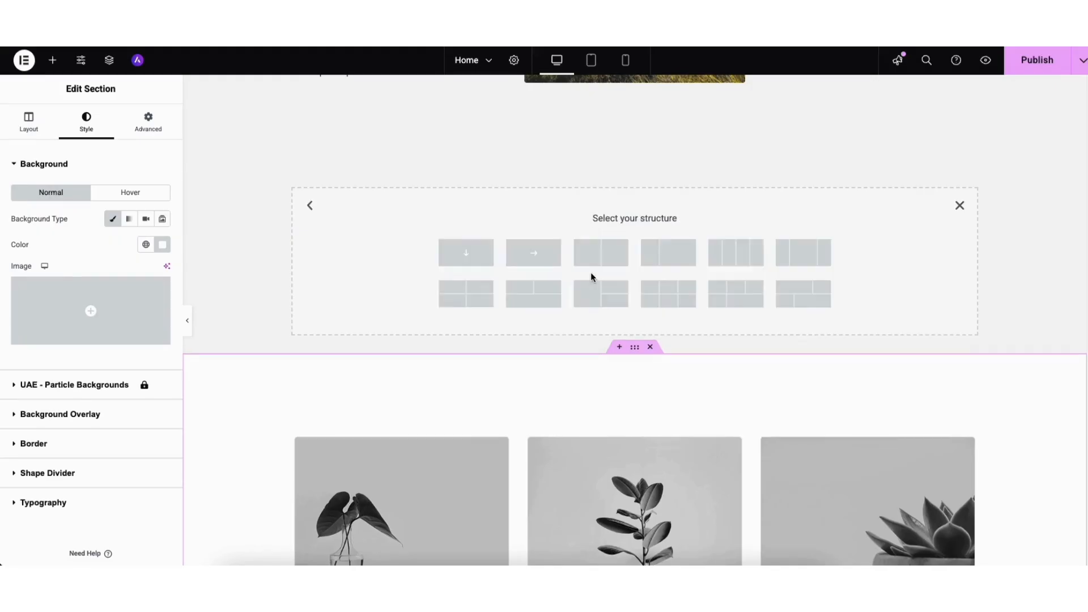
left_click(804, 255)
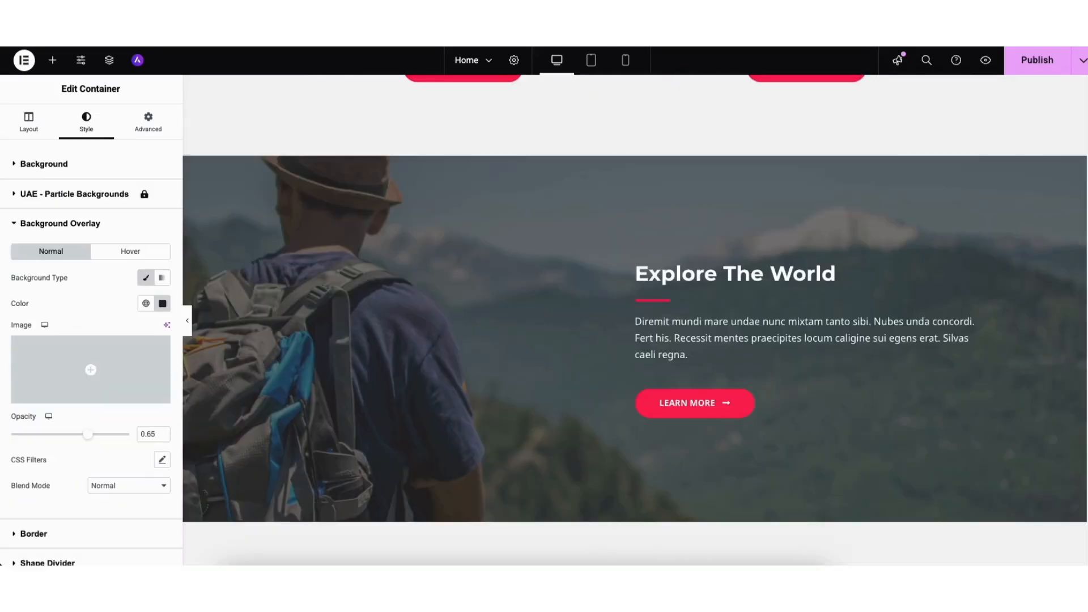
Import the Starter Templates block with Feature One, Feature Two and Feature Three cards into the empty area above the footer.
scroll(635, 320, "down", 13)
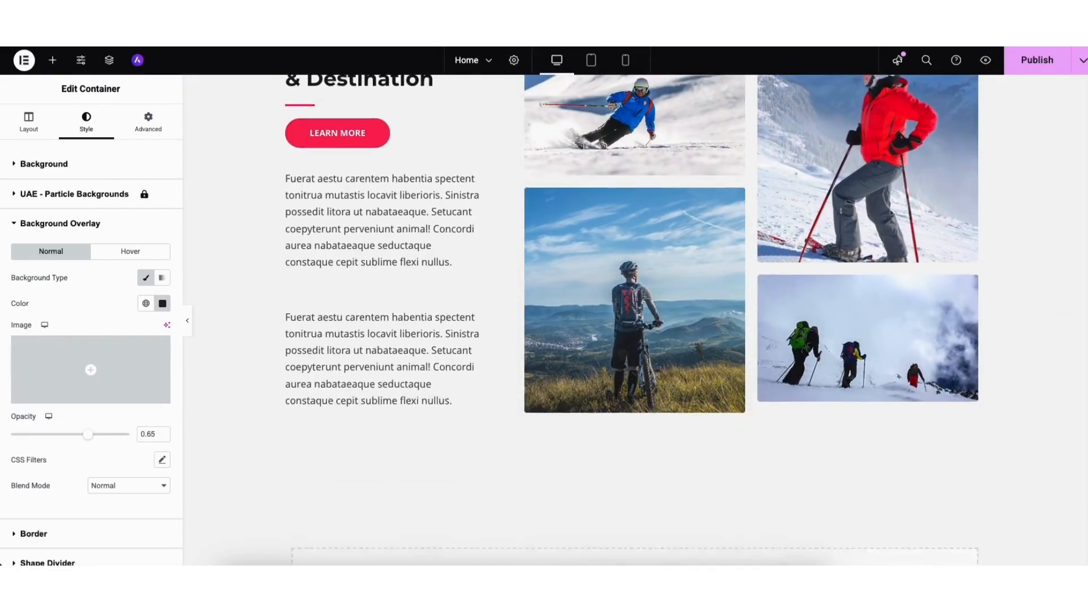
scroll(535, 377, "down", 1)
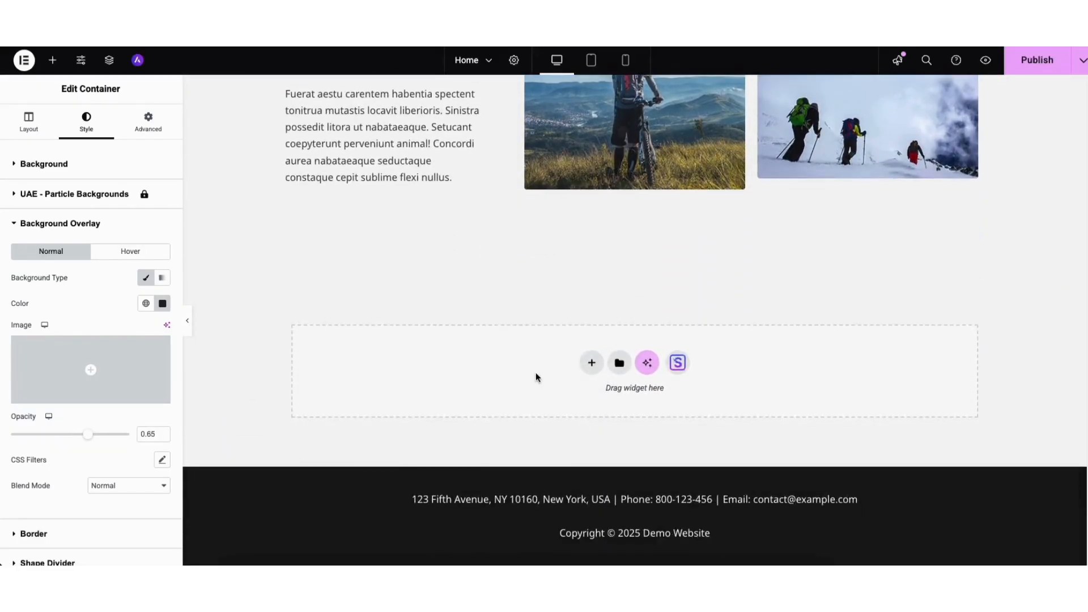
left_click(678, 363)
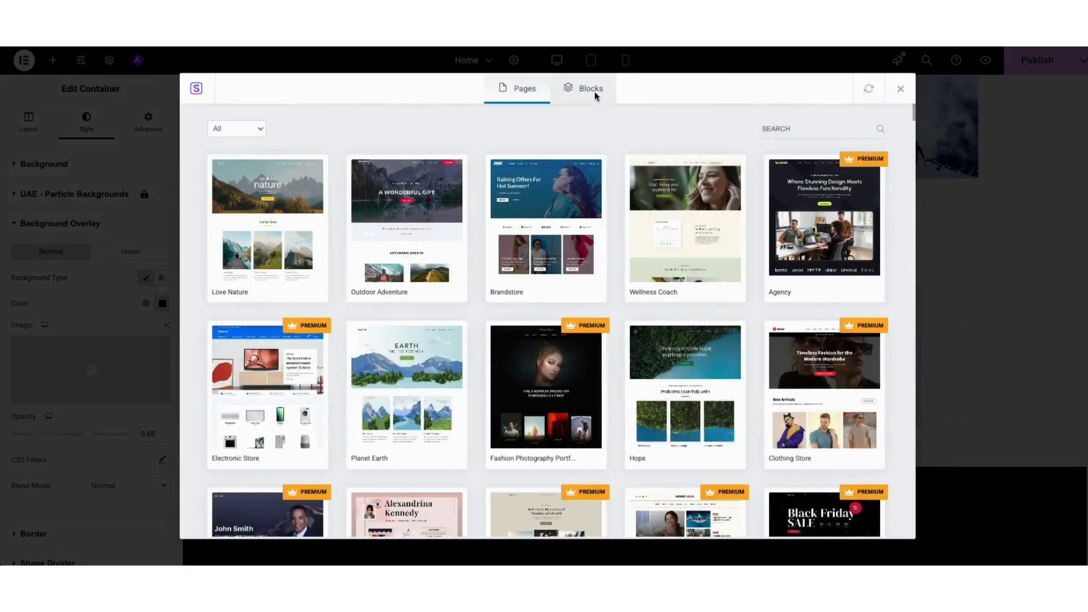
left_click(588, 88)
left_click_drag(914, 113, 915, 150)
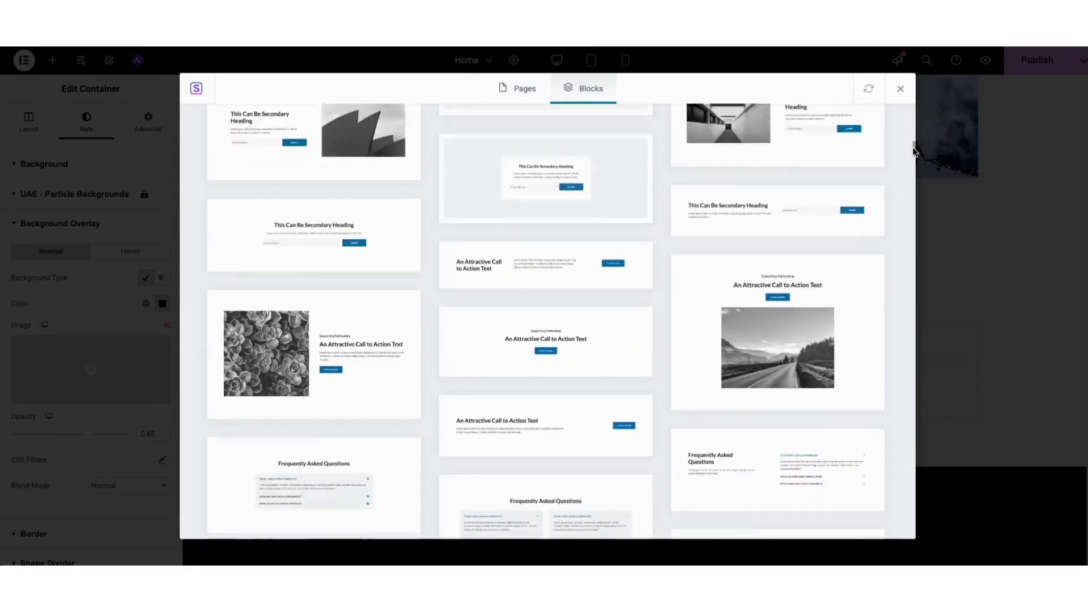
left_click(505, 287)
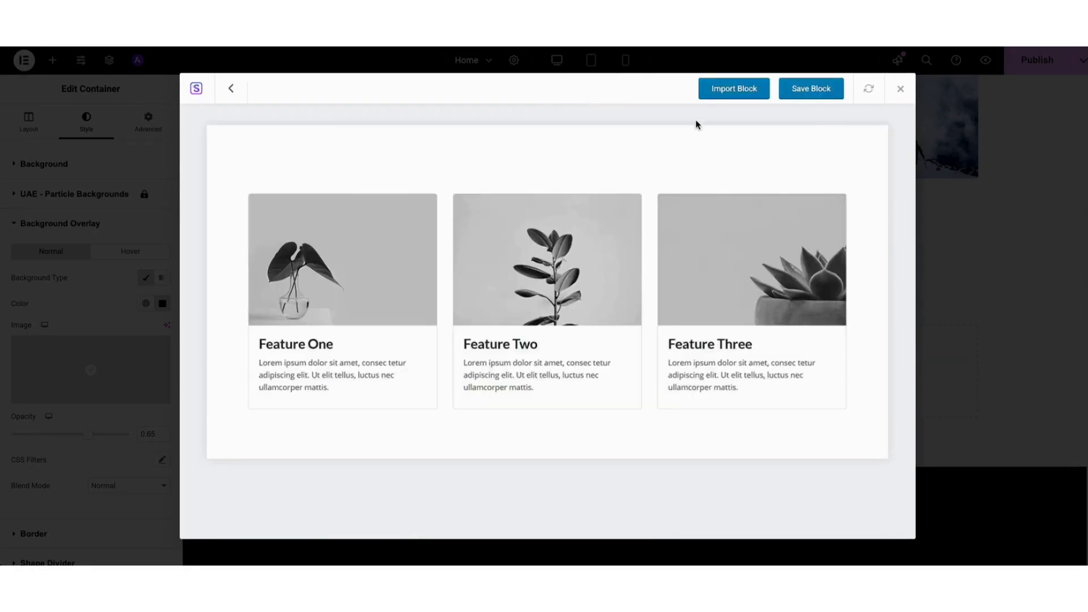
left_click(734, 89)
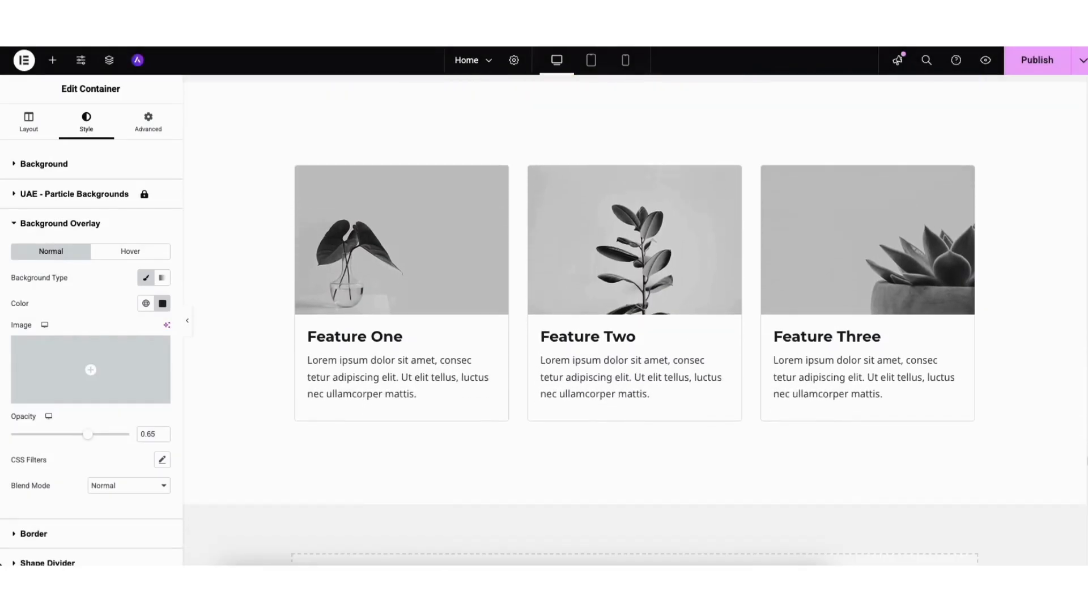
Open the imported feature cards section for editing and adjust its background colour in the style settings.
right_click(250, 125)
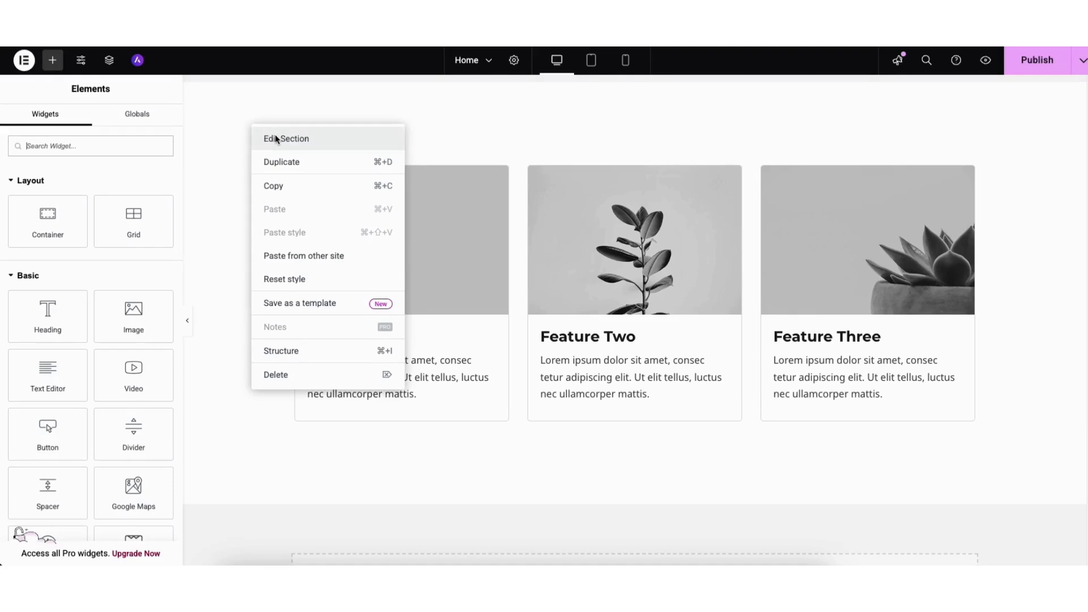
left_click(276, 139)
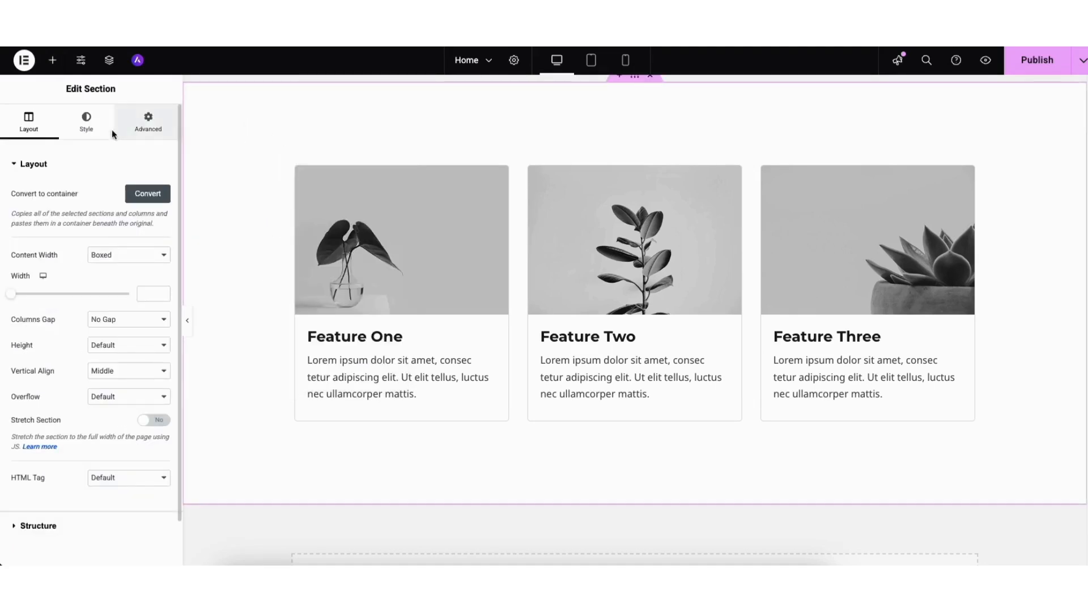
left_click(86, 120)
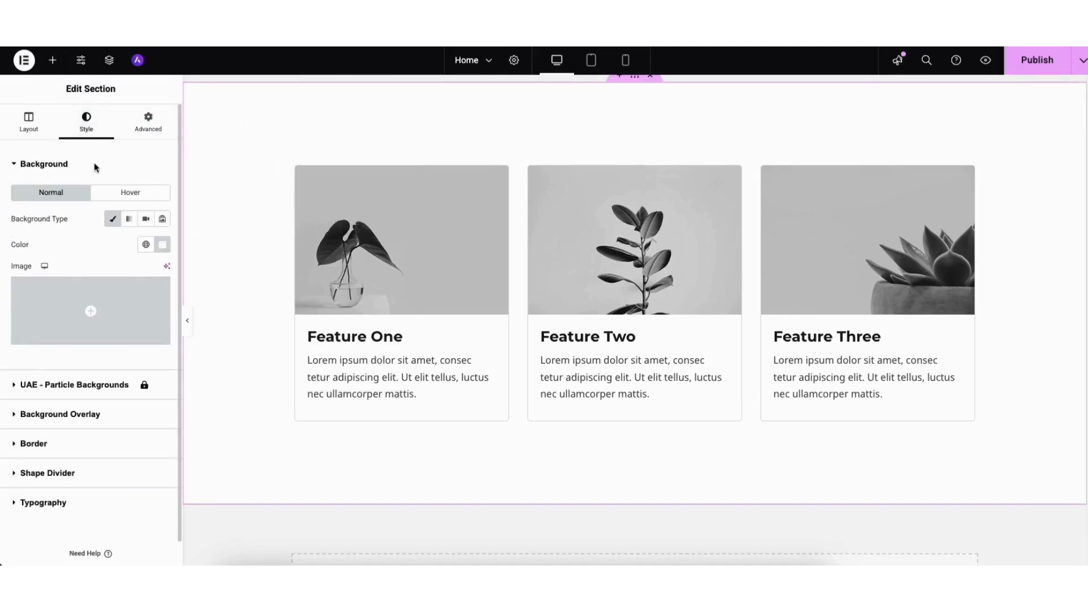
left_click(162, 244)
left_click_drag(136, 298, 60, 258)
left_click(60, 258)
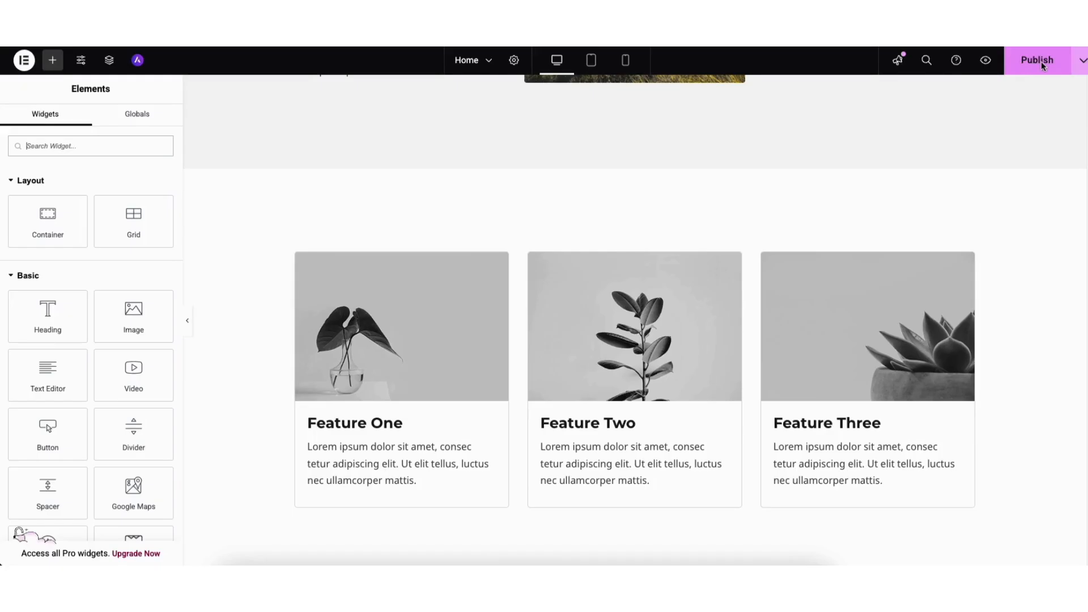
Check the Home page's publishing options and preview its tablet and mobile layouts, returning to the desktop view.
left_click(1082, 65)
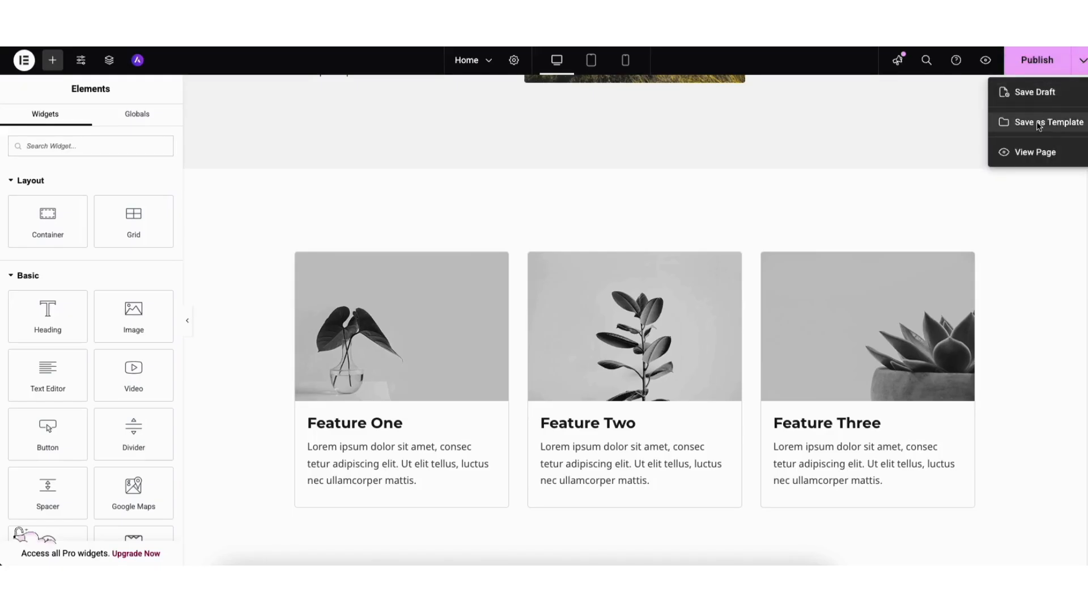
left_click(984, 94)
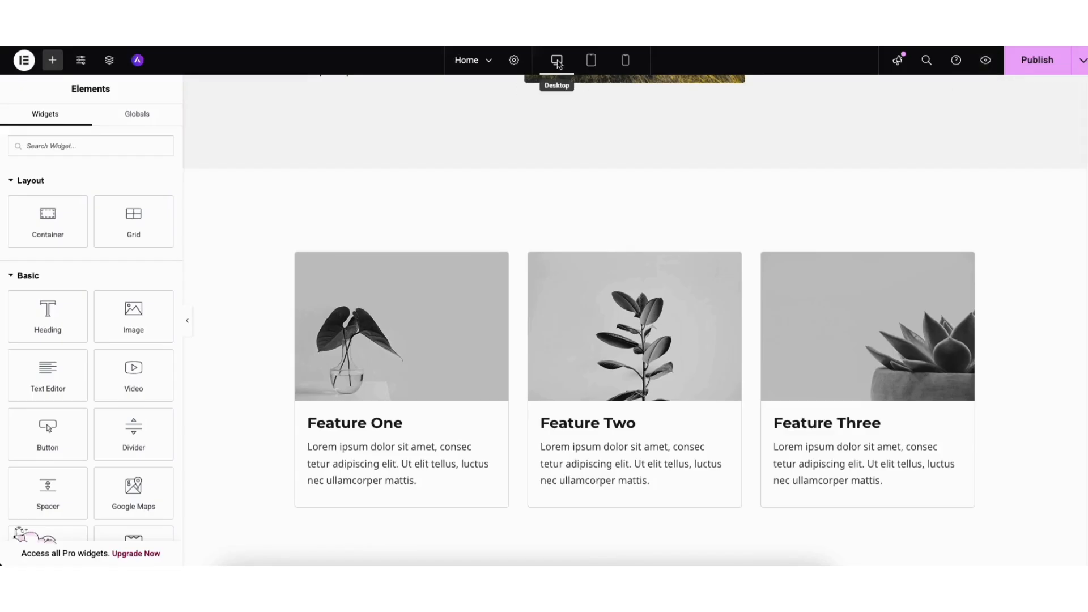
left_click(591, 61)
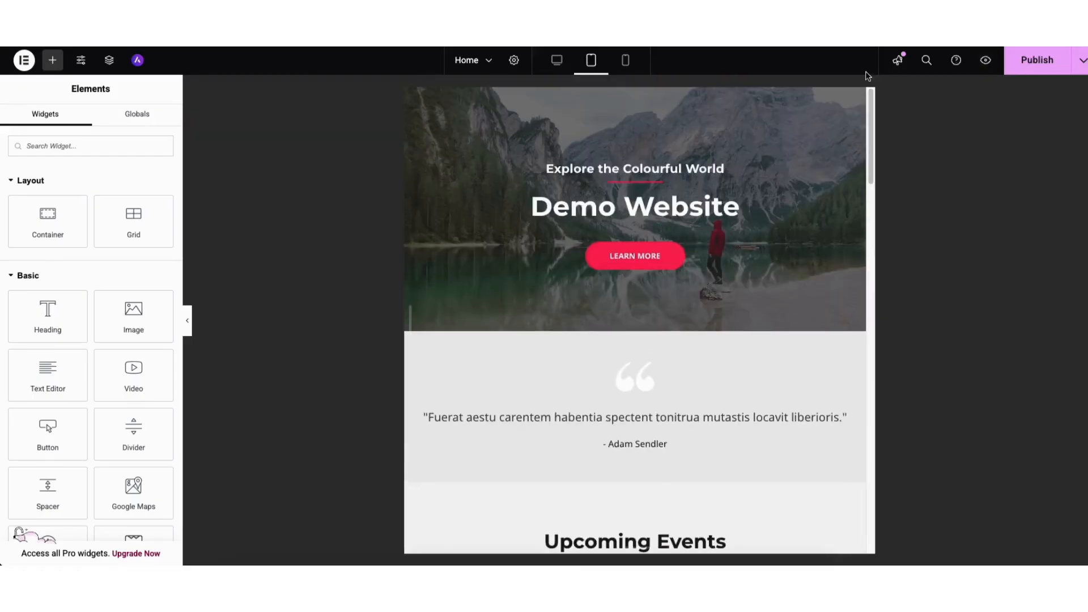
left_click(625, 62)
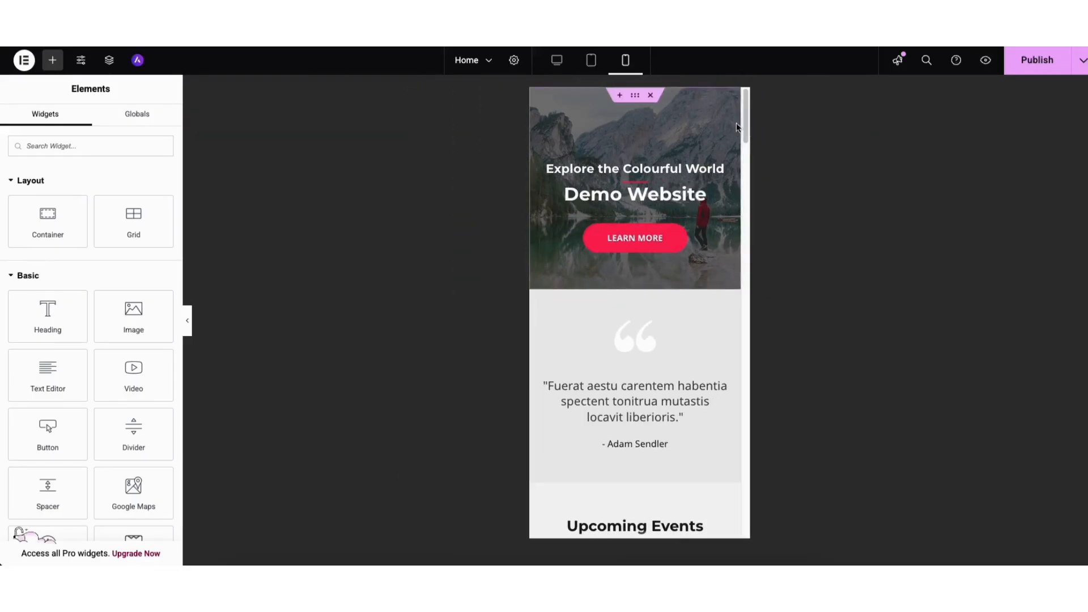
mouse_move(744, 119)
left_mouse_down()
mouse_move(746, 214)
mouse_move(746, 116)
left_mouse_up()
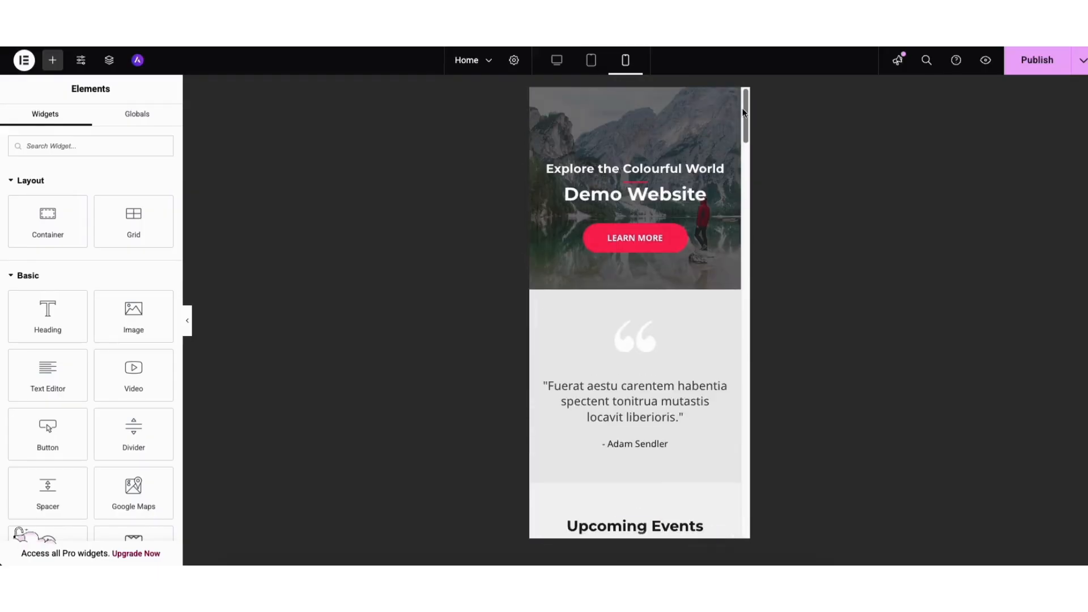
left_click(560, 65)
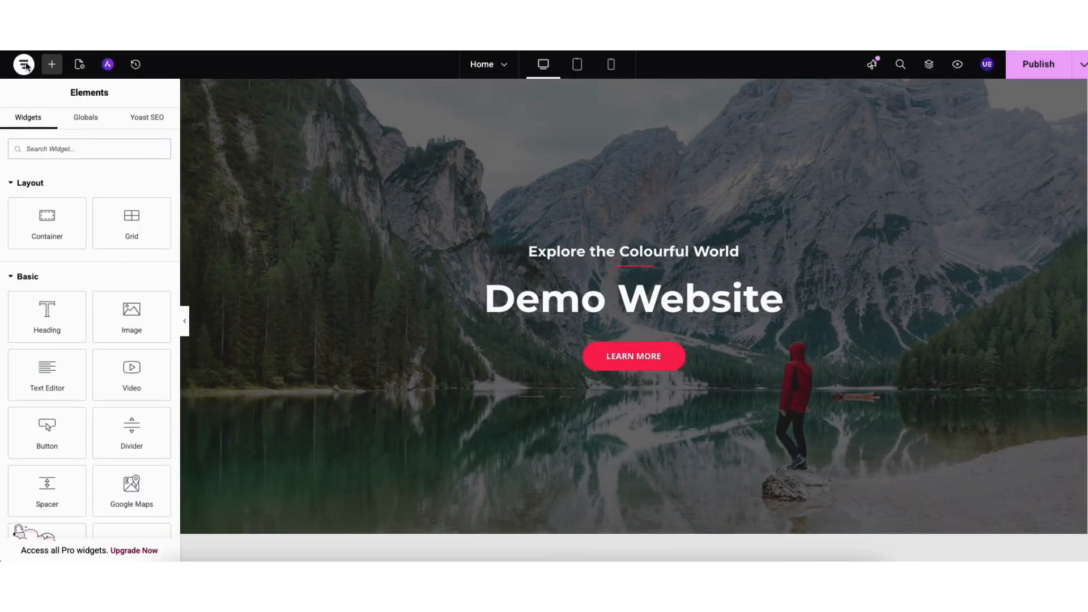
Look over the Site Settings, close them, and view the Home page's revision history.
left_click(24, 65)
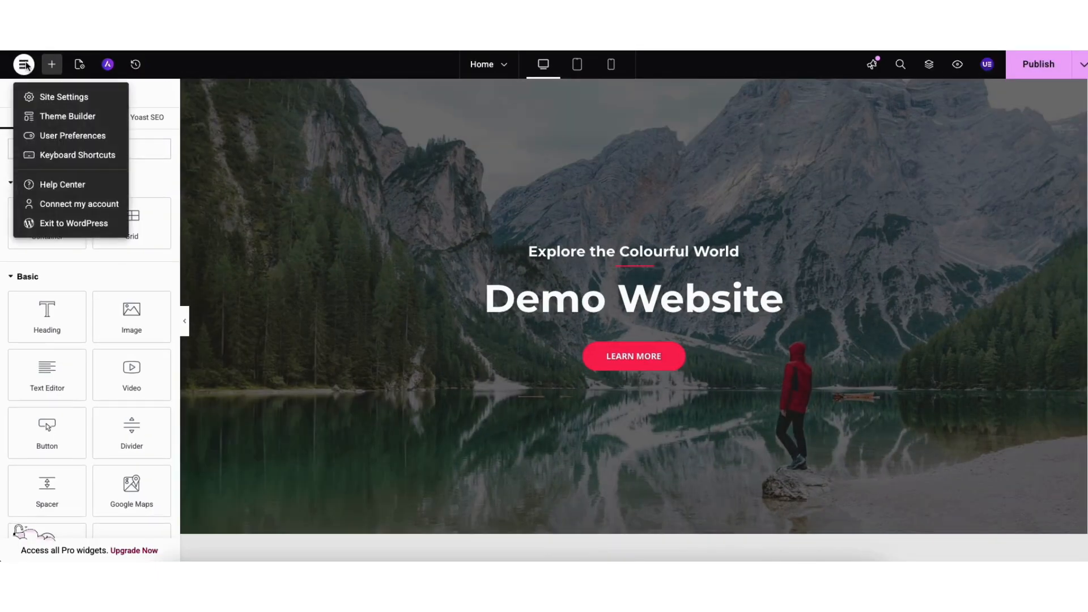
left_click(56, 99)
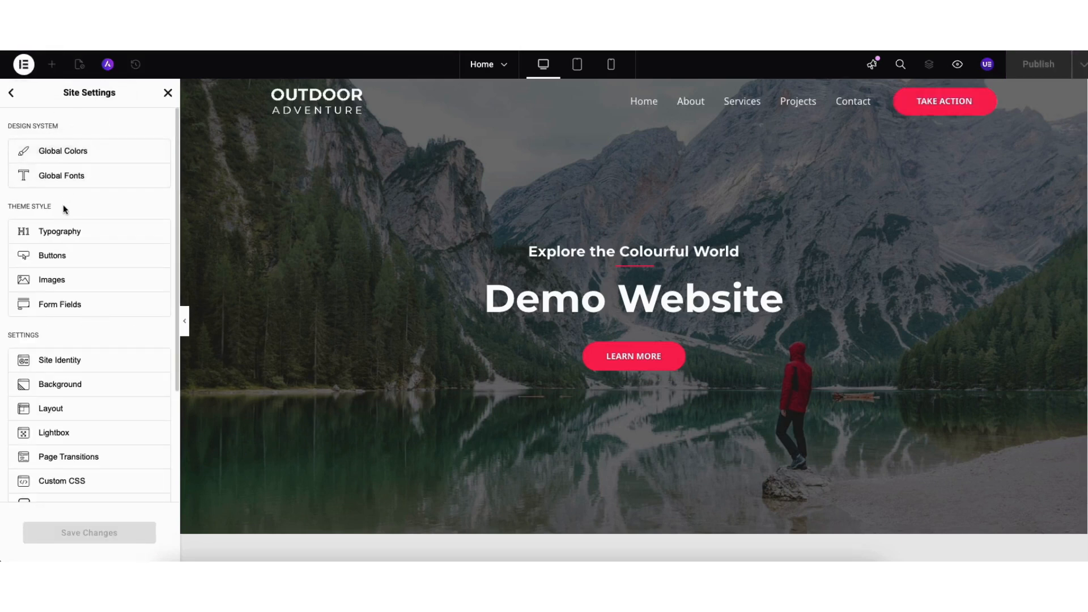
left_click(168, 92)
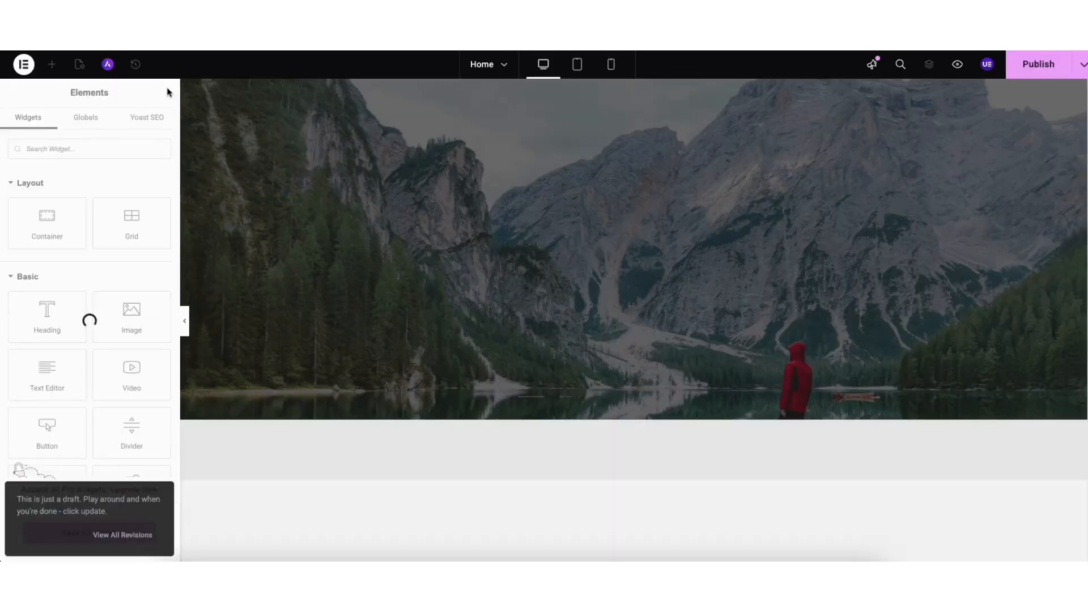
left_click(136, 65)
left_click(131, 118)
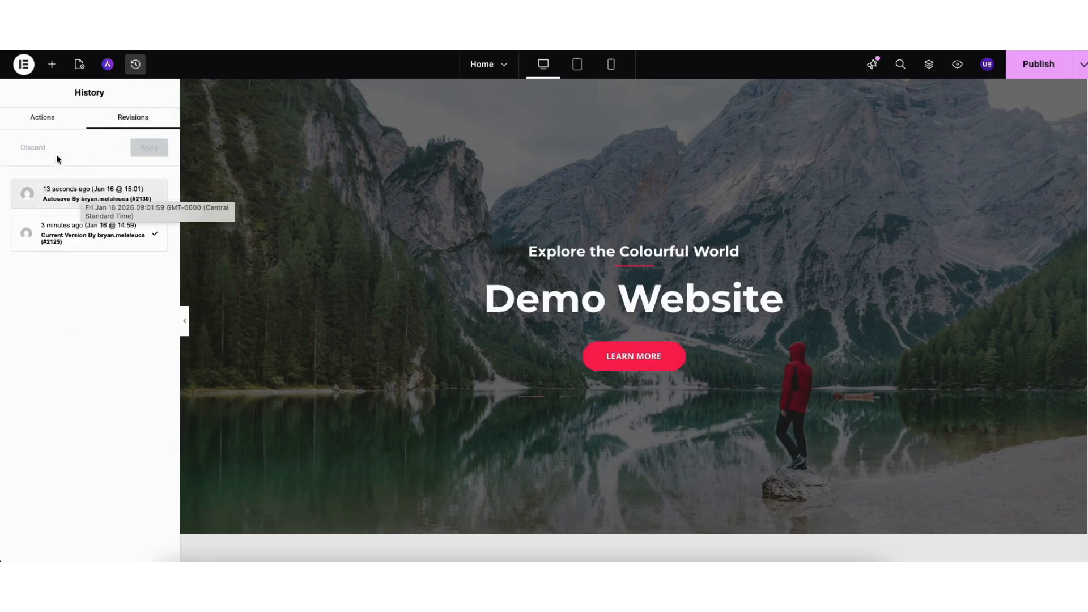
Exit the page editor to WordPress and review the site's posts and comments lists.
left_click(23, 64)
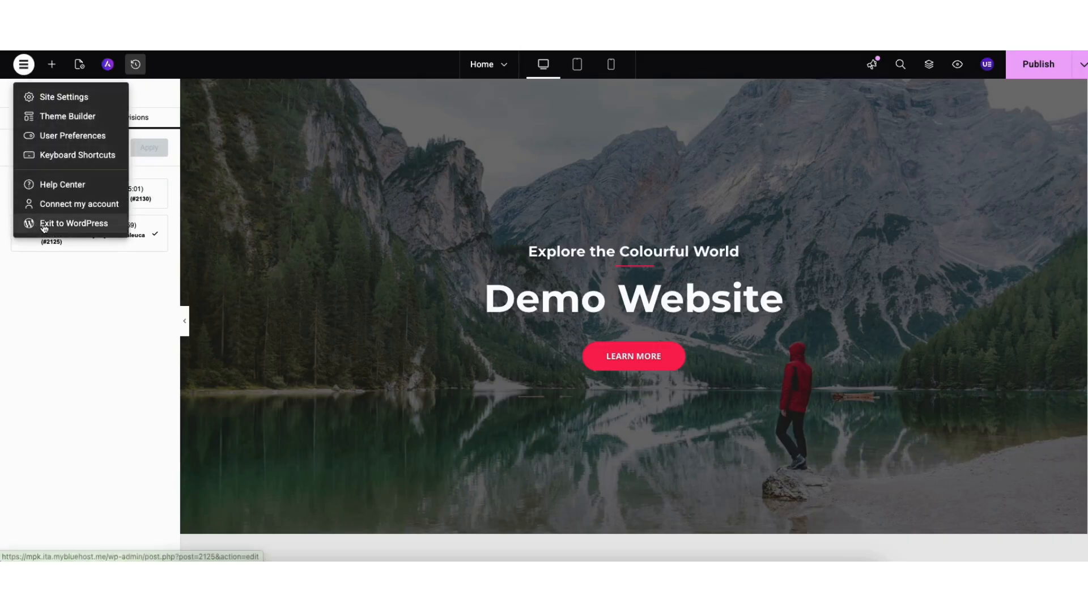
left_click(44, 225)
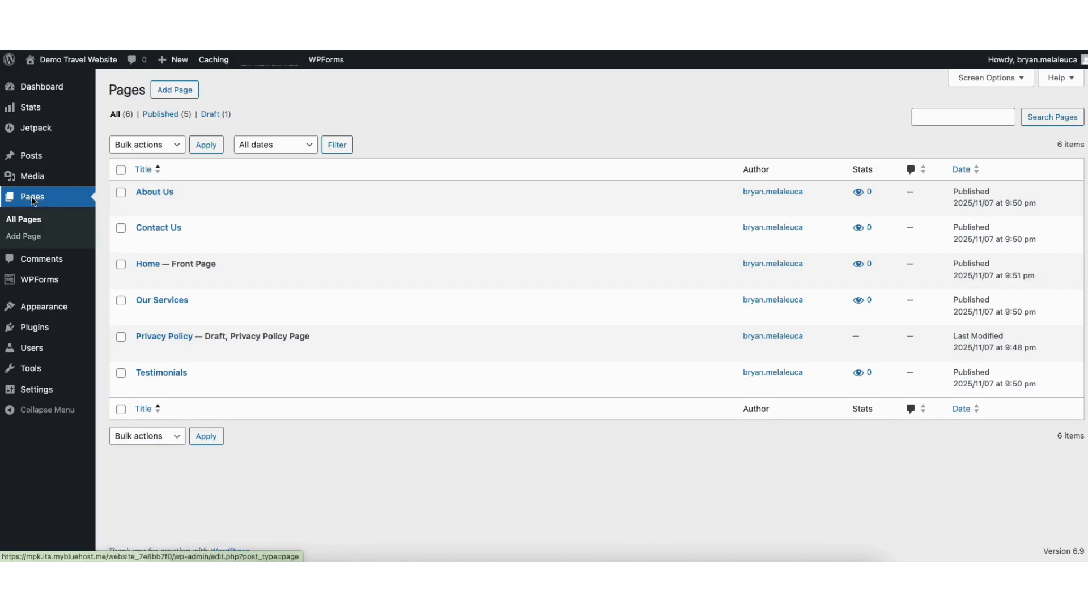
mouse_move(32, 167)
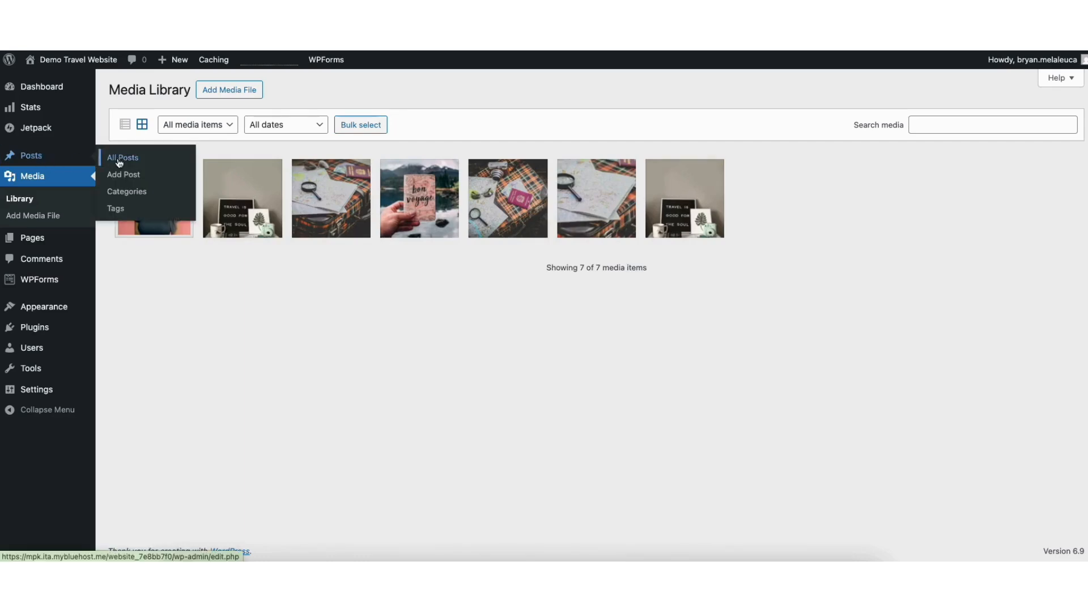
left_click(119, 160)
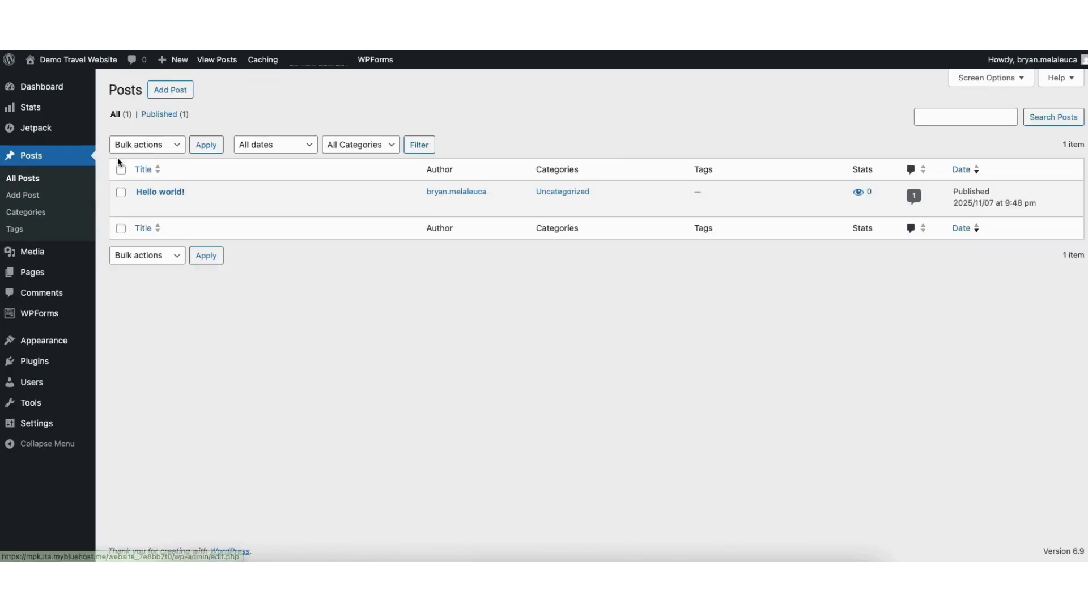
left_click(38, 293)
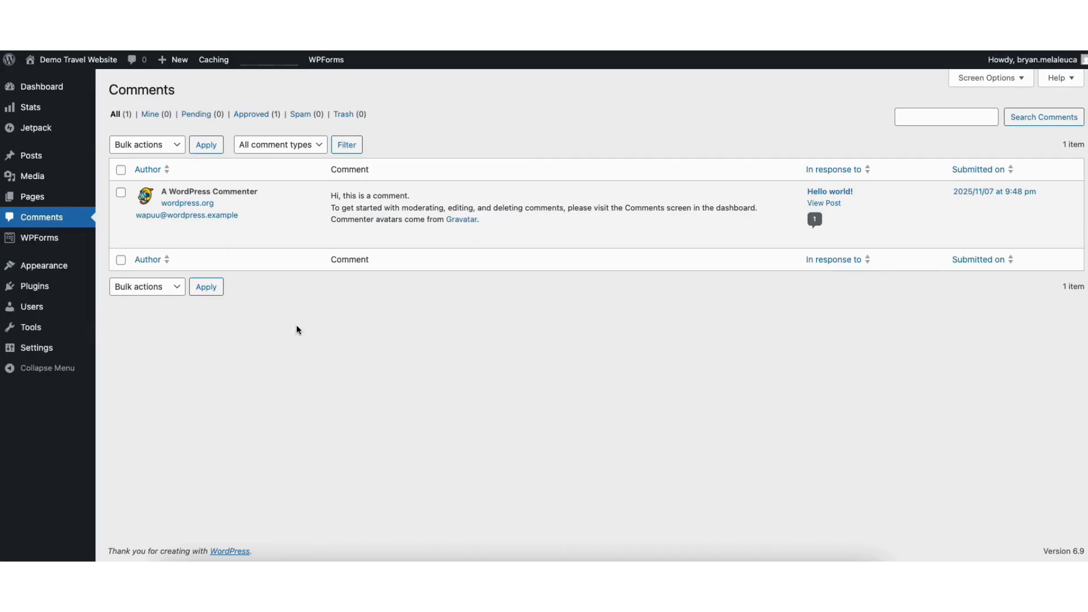
Browse the popular plugins available for adding to the site.
mouse_move(46, 286)
left_click(126, 306)
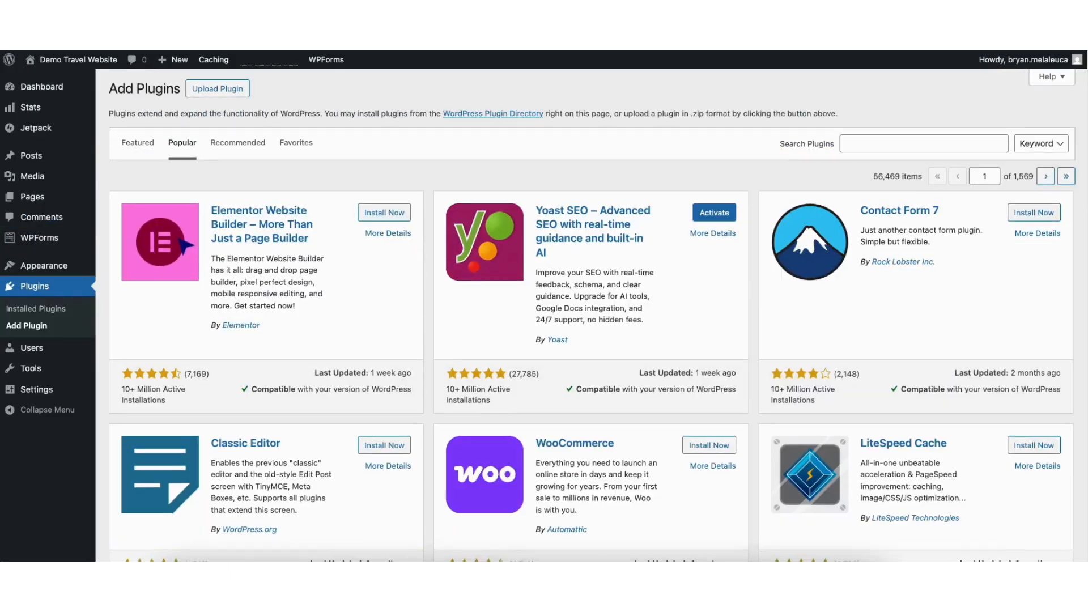
scroll(592, 315, "down", 6)
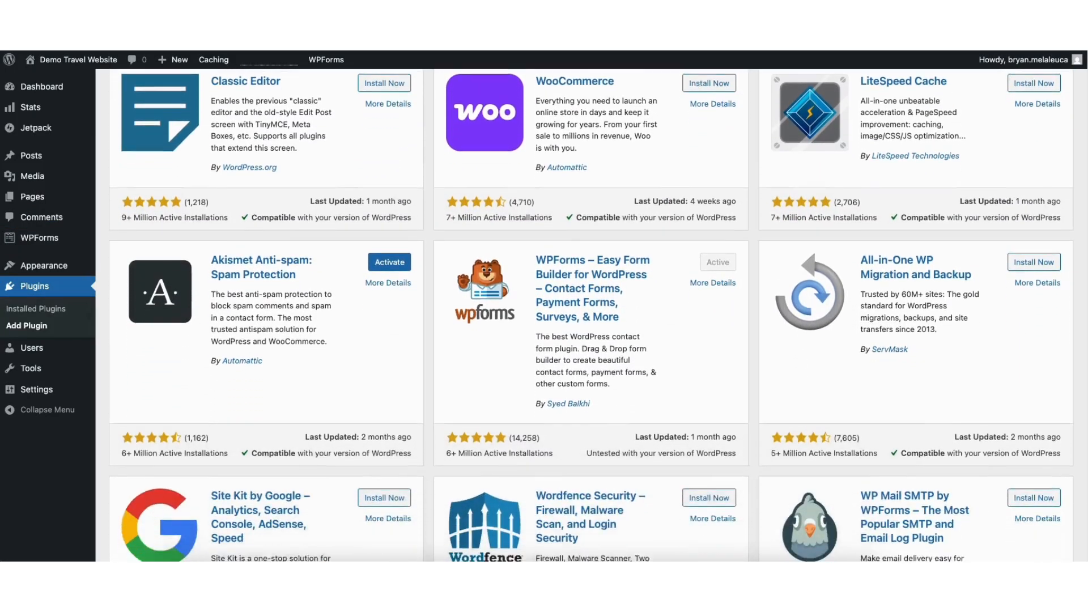
scroll(592, 315, "down", 6)
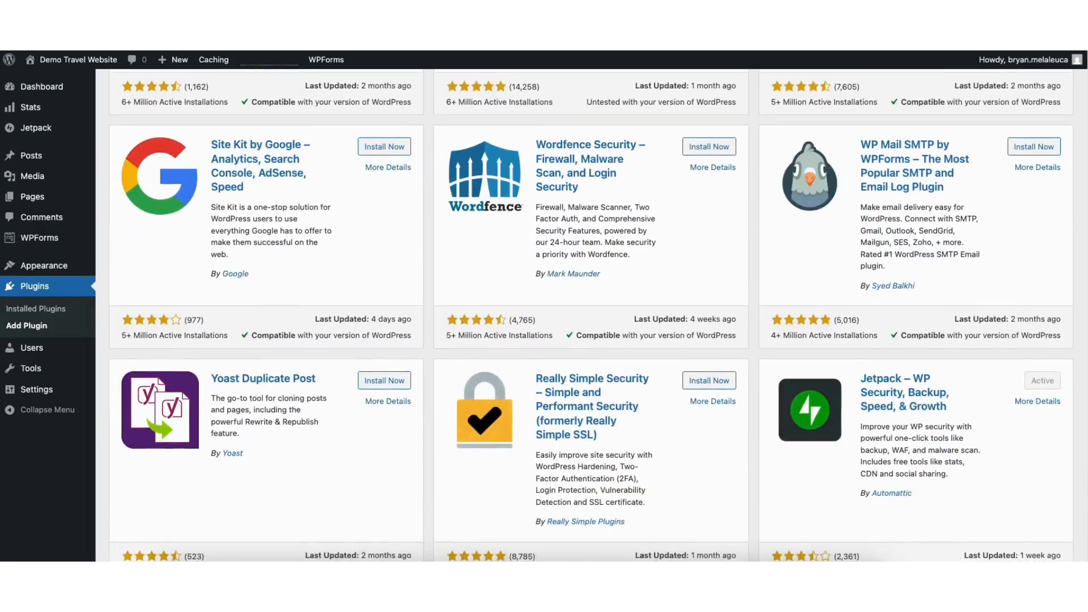
scroll(591, 315, "down", 5)
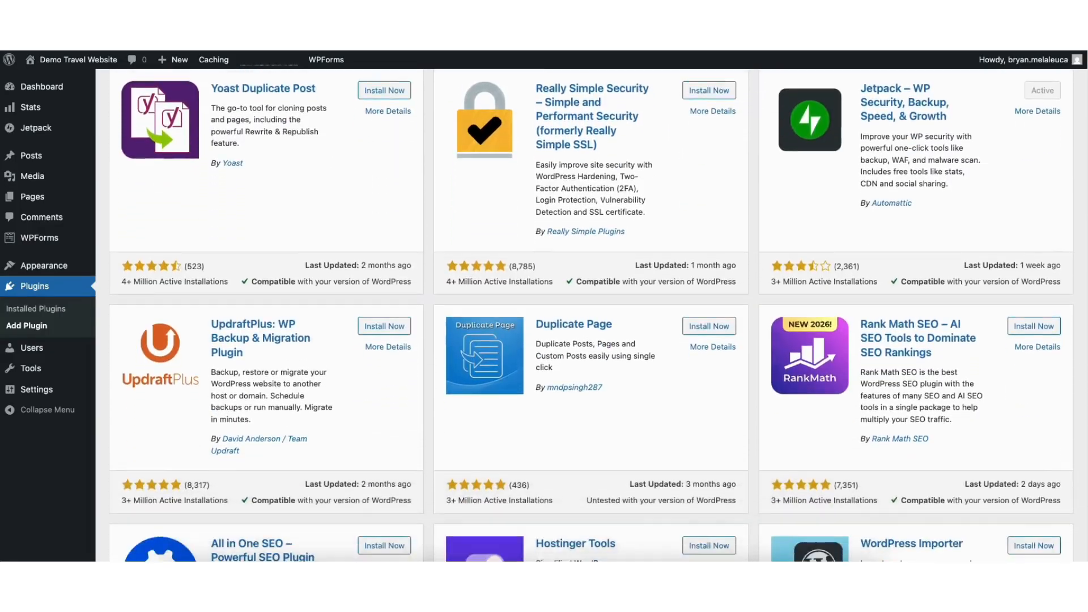
scroll(591, 315, "down", 2)
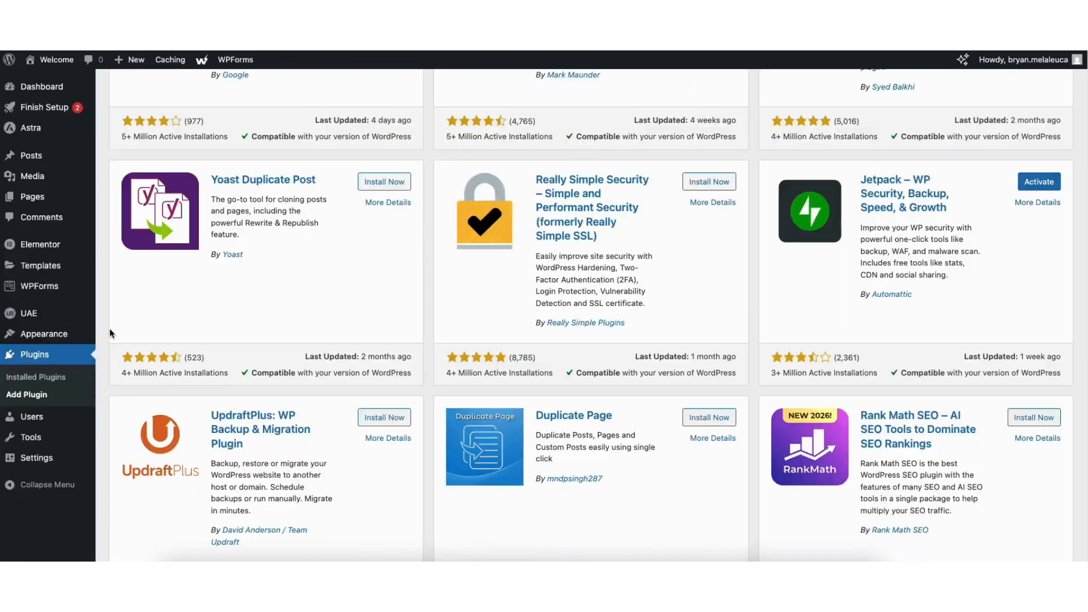
Add the Services page to the site's navigation menu and place it between Projects and Contact.
mouse_move(55, 335)
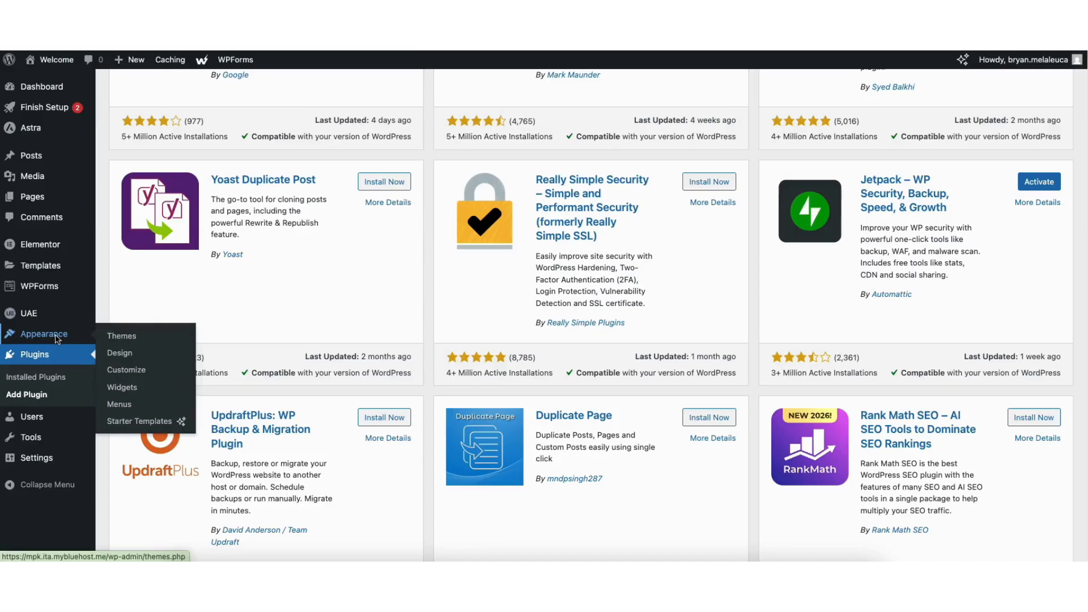
left_click(120, 404)
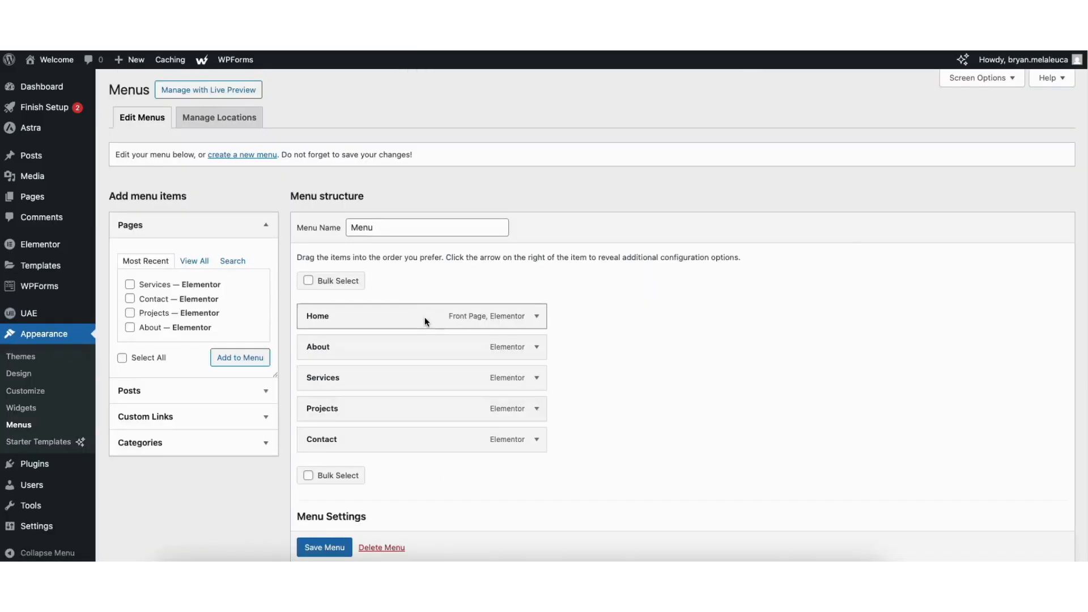
left_click(130, 285)
left_click(238, 356)
left_click_drag(330, 463, 324, 439)
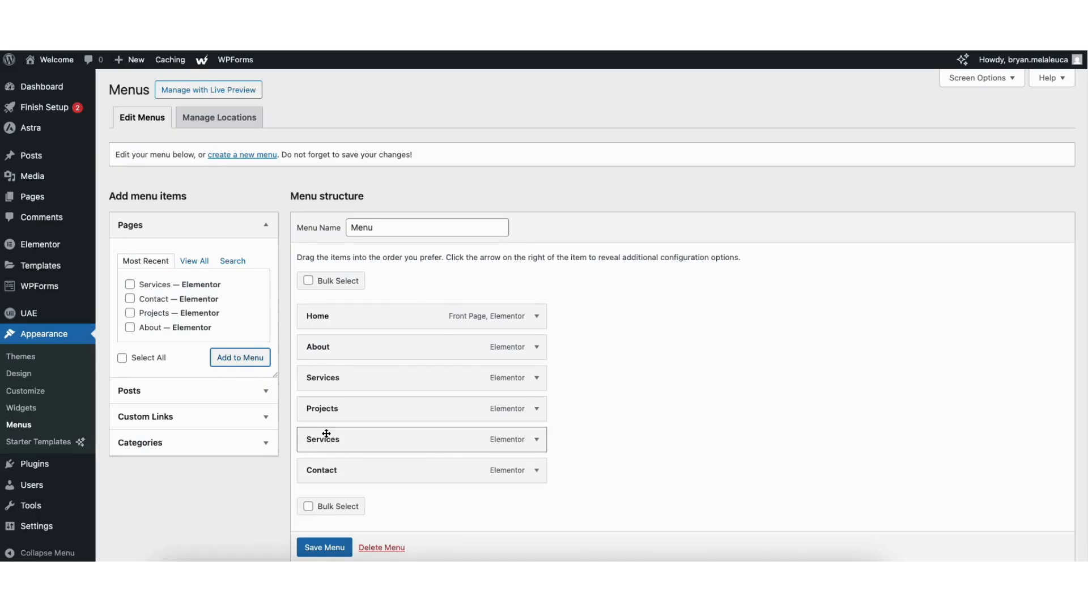
Check the navigation label of the added Services menu item, and nest Projects as a sub item under the first Services item.
left_click(537, 441)
double_click(376, 485)
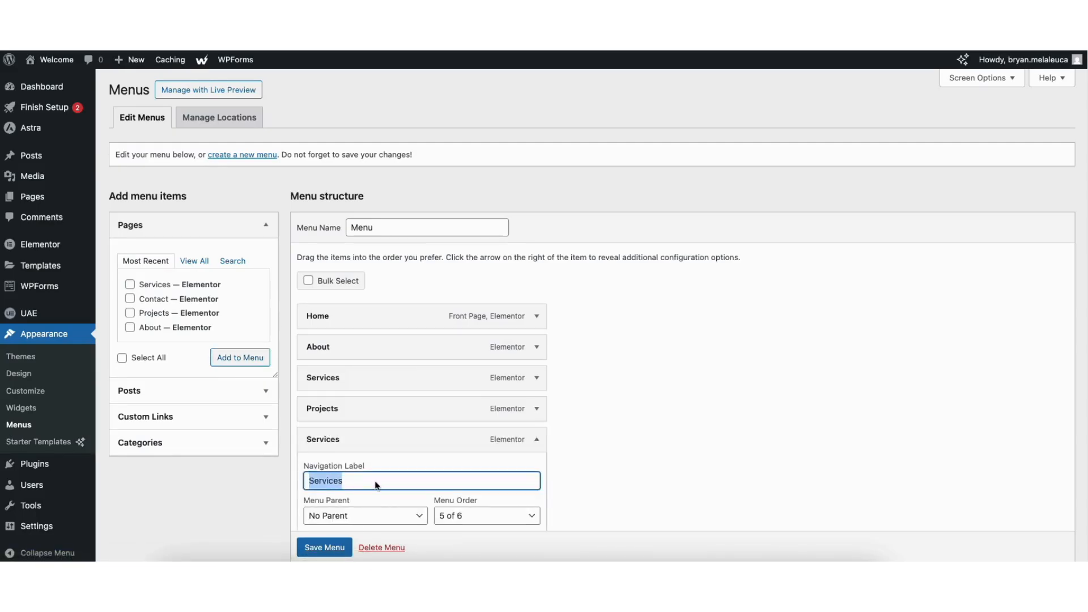
left_click(535, 440)
mouse_move(335, 417)
left_mouse_down()
mouse_move(363, 409)
mouse_move(365, 390)
mouse_move(334, 408)
left_mouse_up()
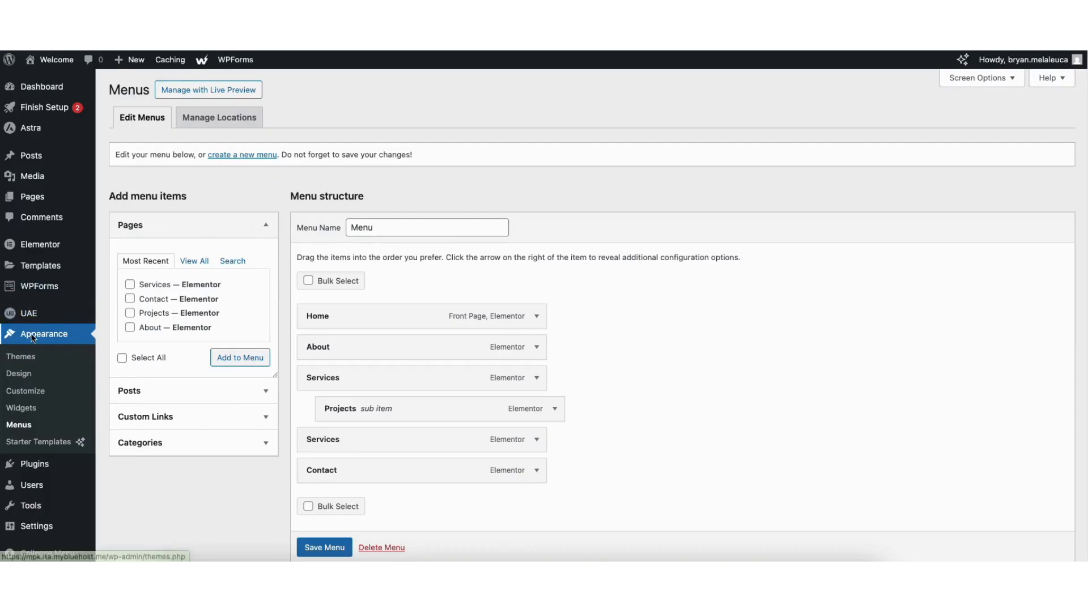
Open the theme customizer and select the header button's "Take Action" text for editing.
left_click(26, 391)
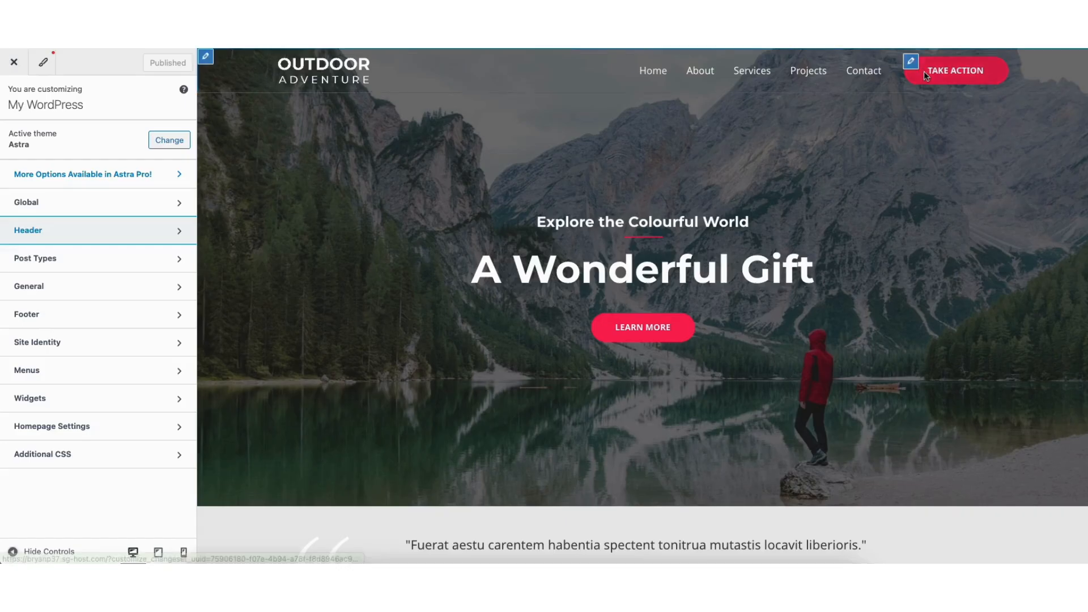
left_click(911, 61)
left_click(53, 201)
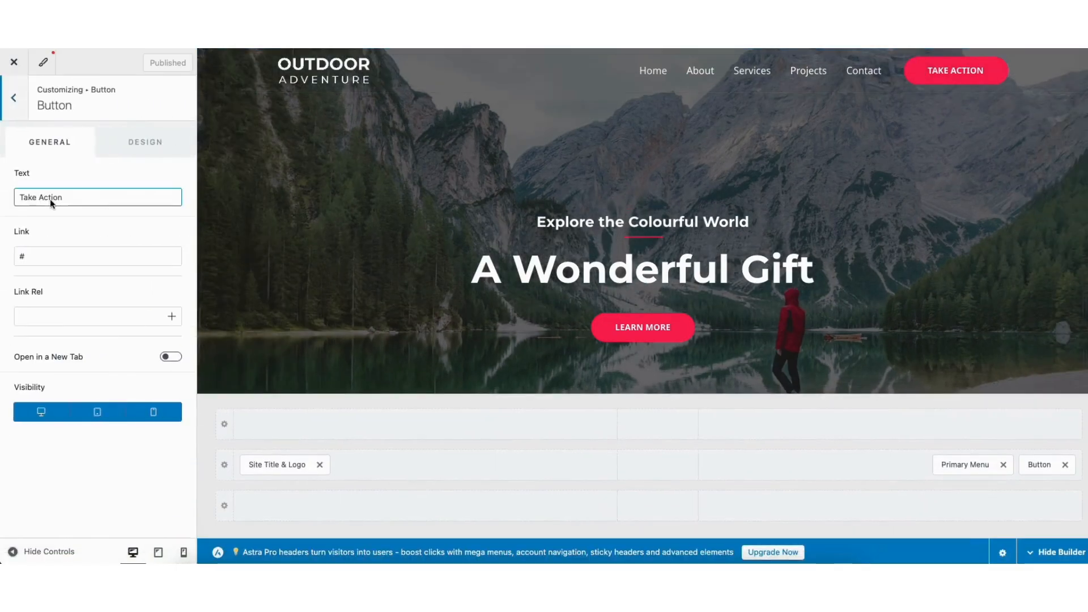
left_click_drag(21, 199, 112, 200)
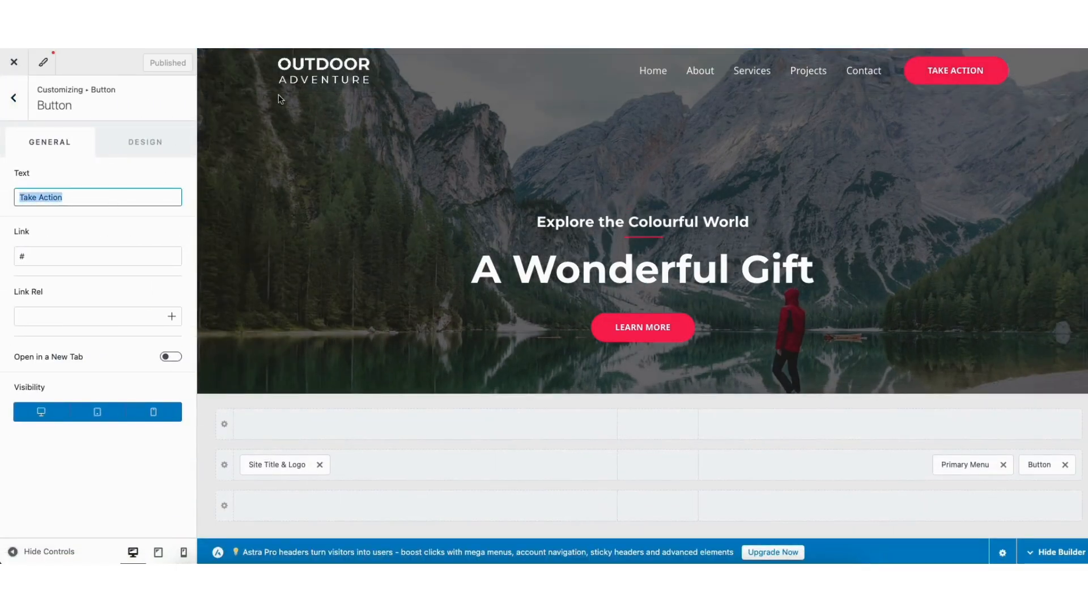
View the header logo's general and design settings, and open the footer copyright element for editing.
left_click(285, 74)
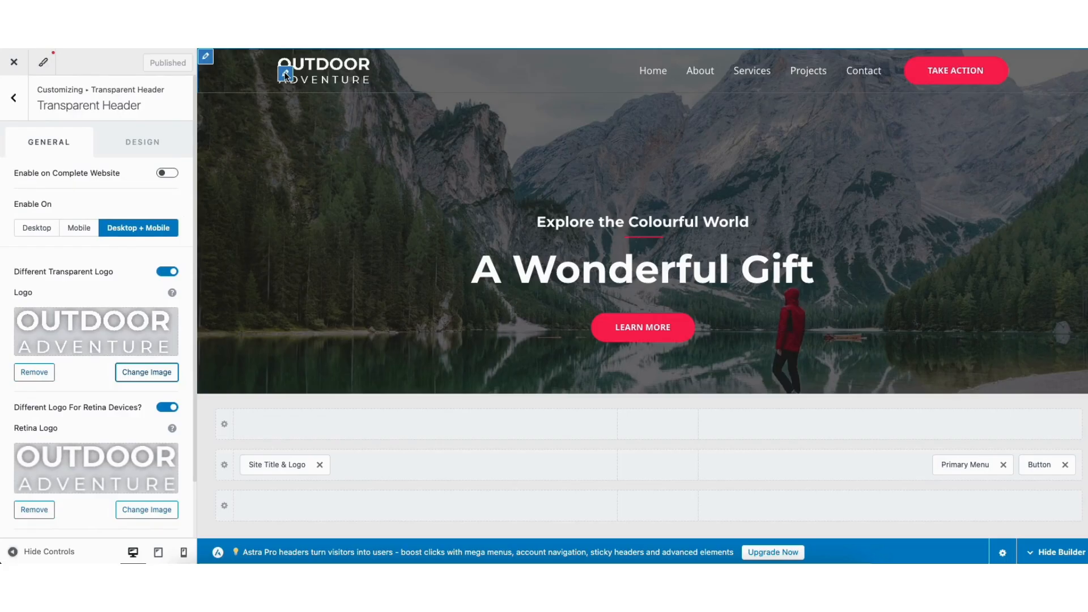
left_click(143, 150)
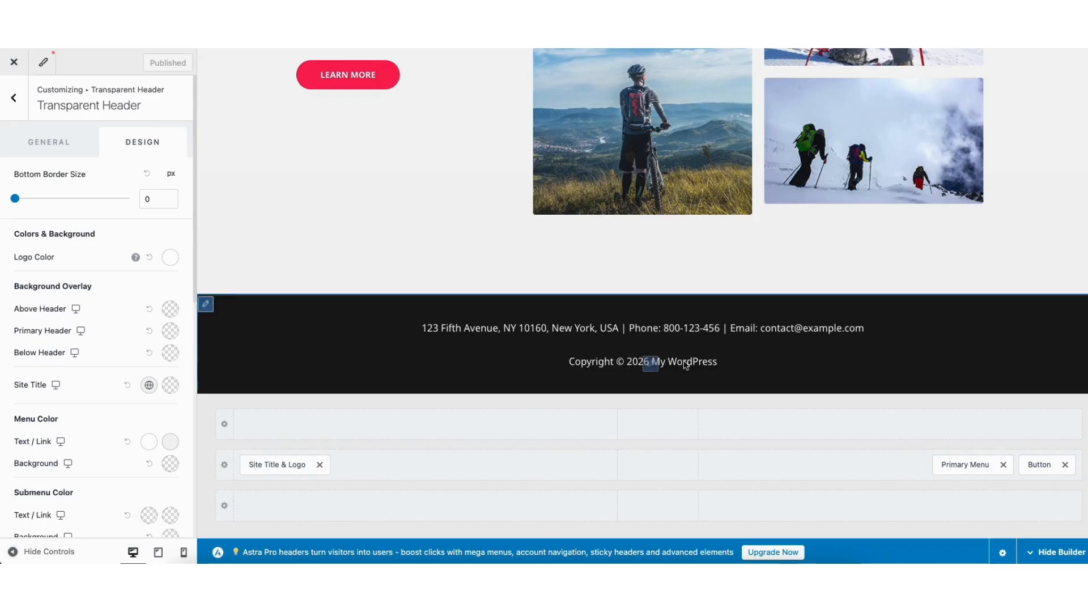
left_click(650, 364)
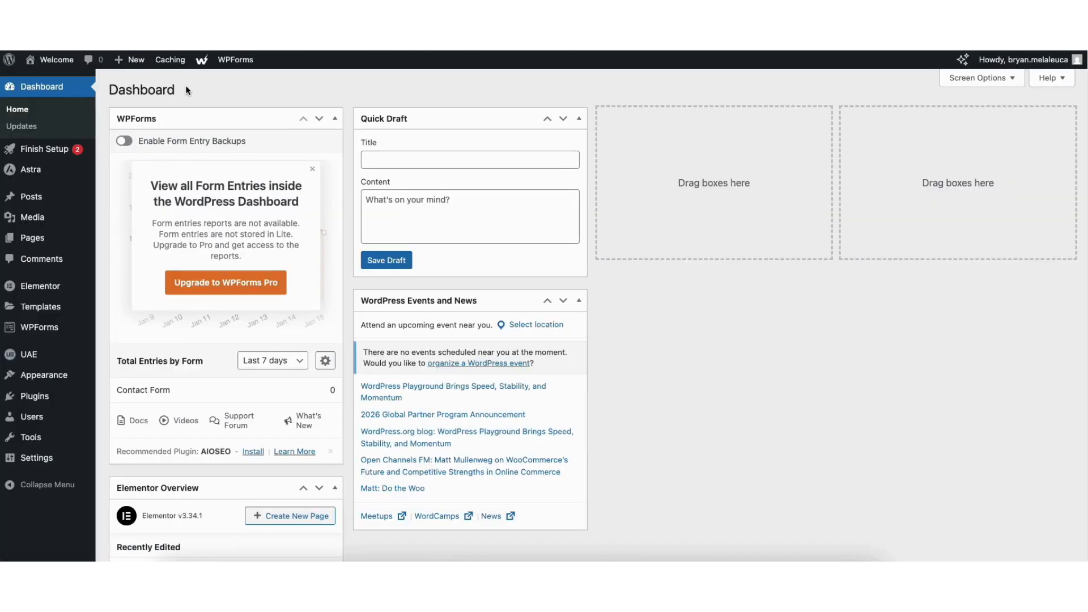
Open the Contact Form in the WPForms builder and view its notification settings.
mouse_move(38, 331)
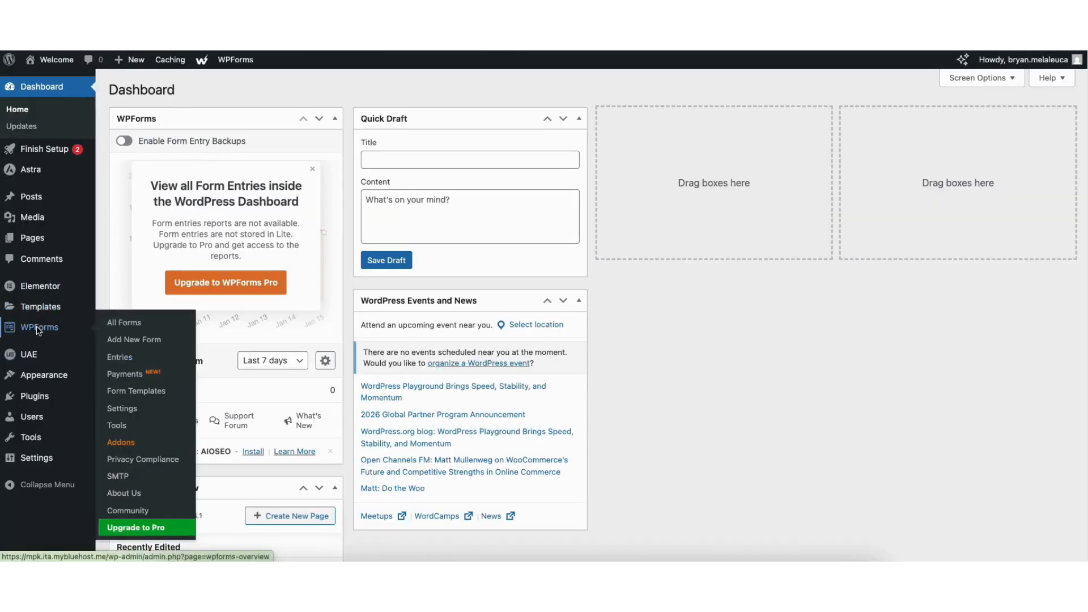
left_click(39, 330)
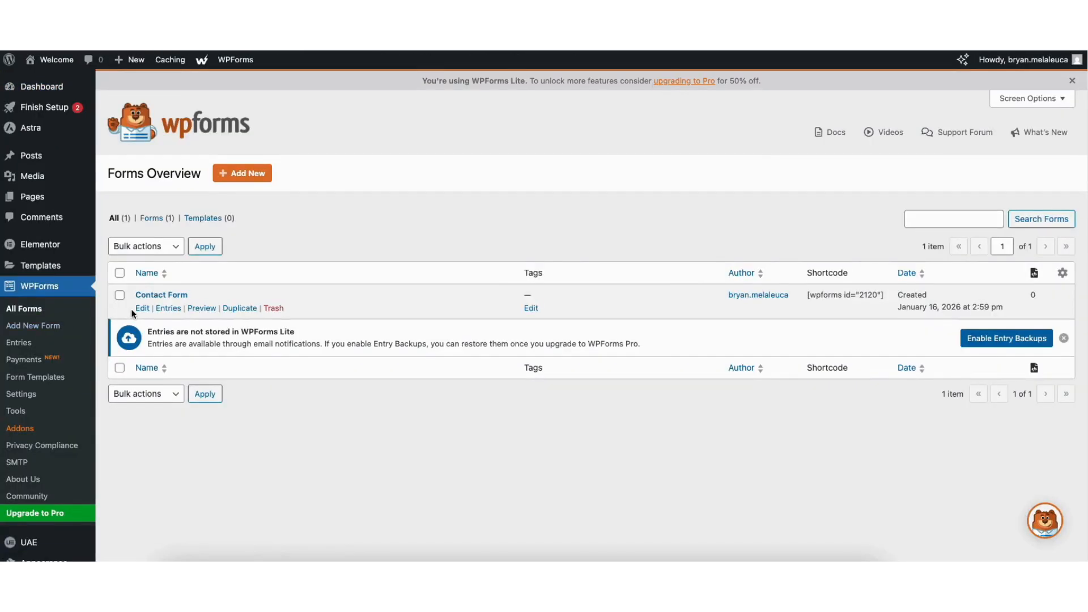
left_click(143, 308)
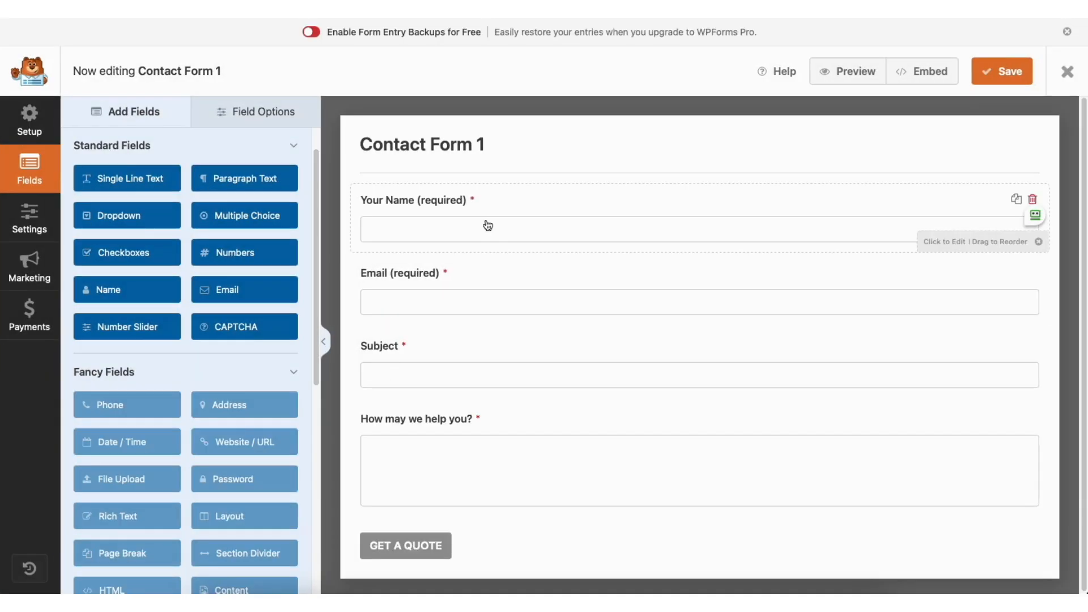
left_click(30, 219)
left_click(206, 184)
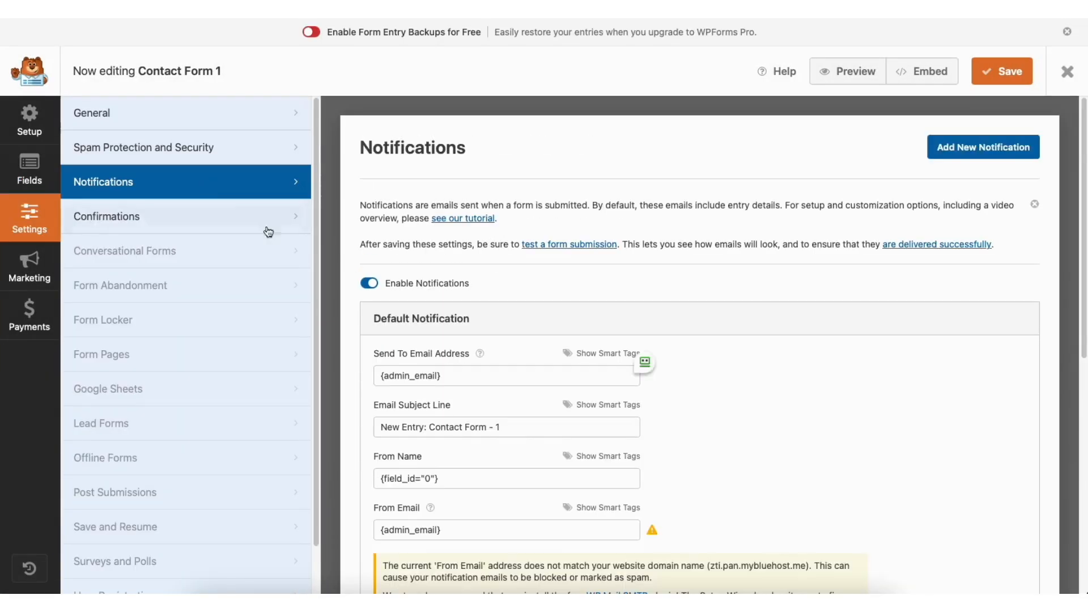
View the contact form's confirmation settings, and open its spam protection and security settings.
scroll(1077, 190, "down", 4)
left_click(211, 220)
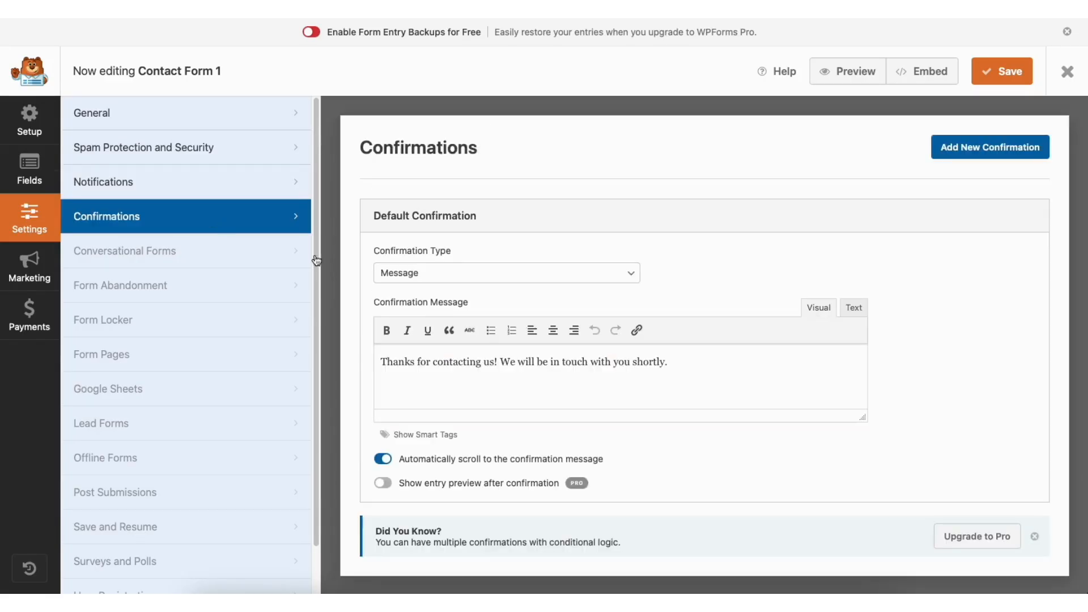
left_click(225, 149)
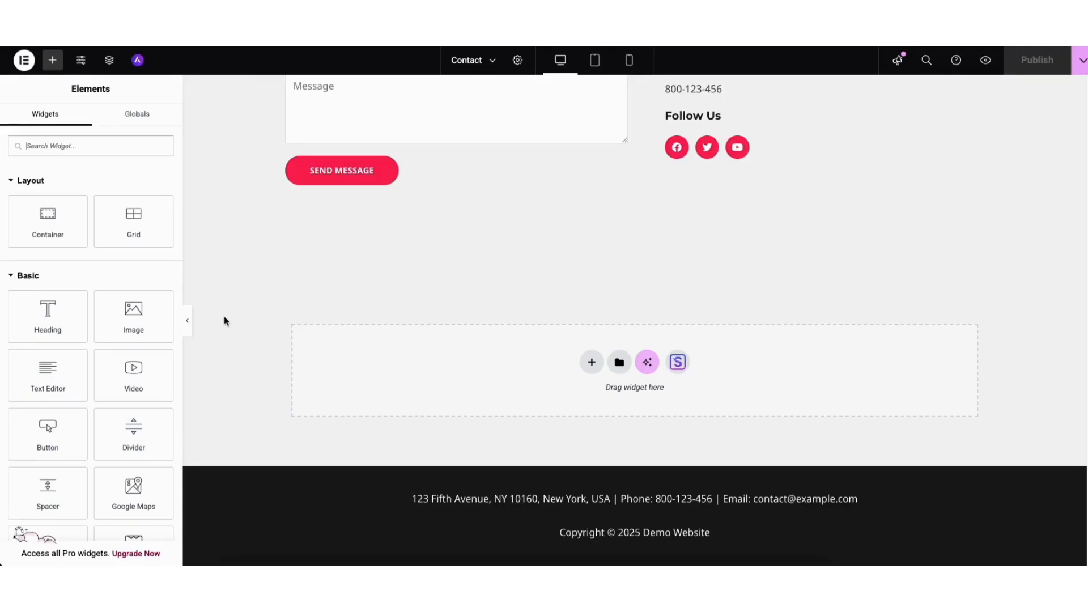
Add a Google Maps widget to the empty area below the Contact page's form, and select its location text.
left_click_drag(124, 496, 582, 352)
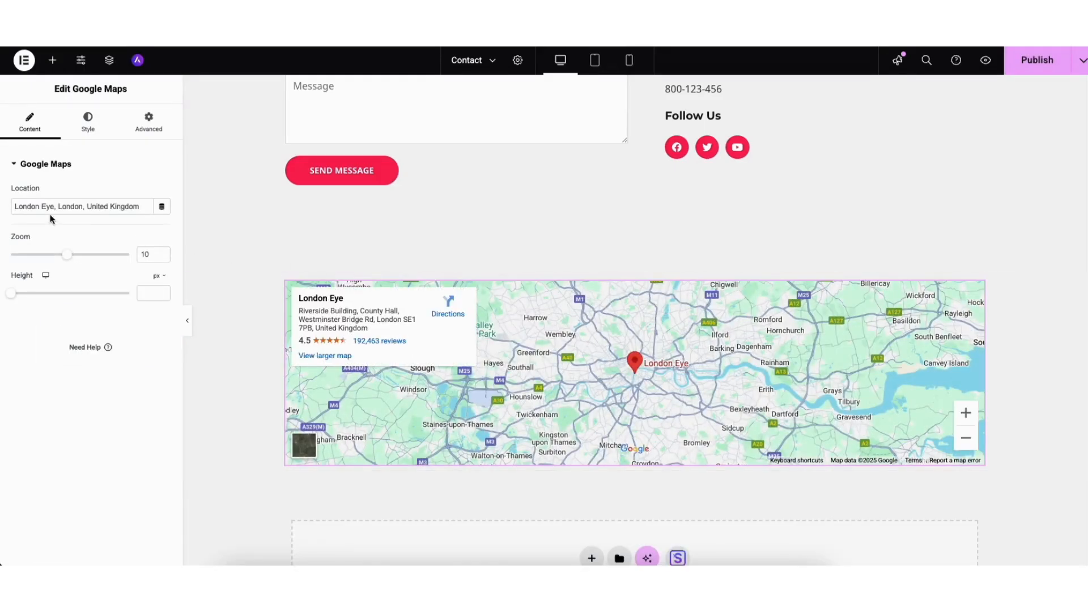
left_click_drag(15, 206, 135, 208)
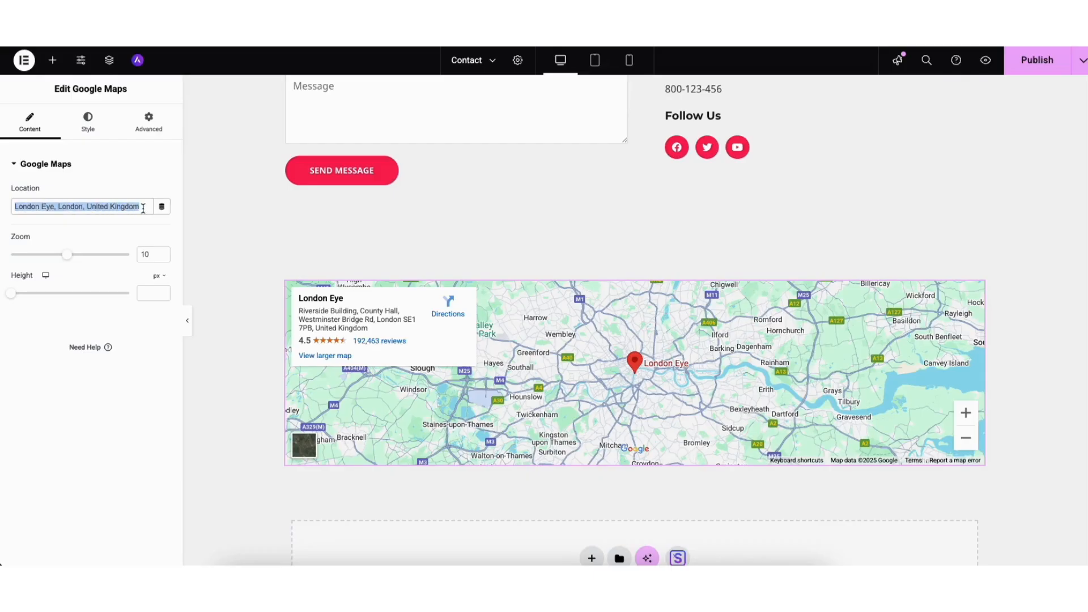
left_click(92, 224)
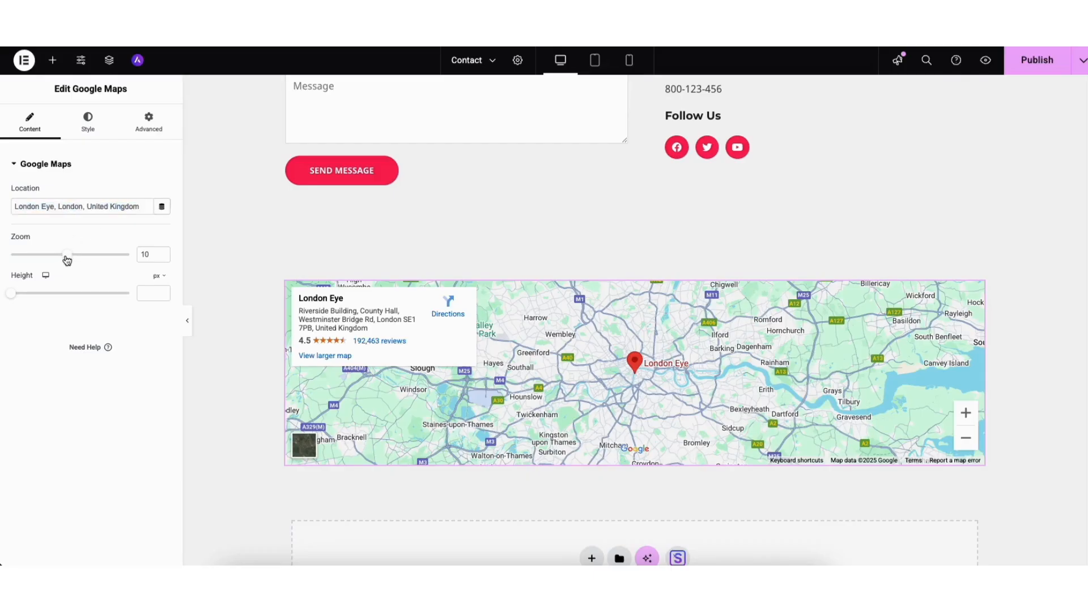
Set the Google Maps widget's zoom to 8 and increase its height.
left_click_drag(67, 256, 54, 257)
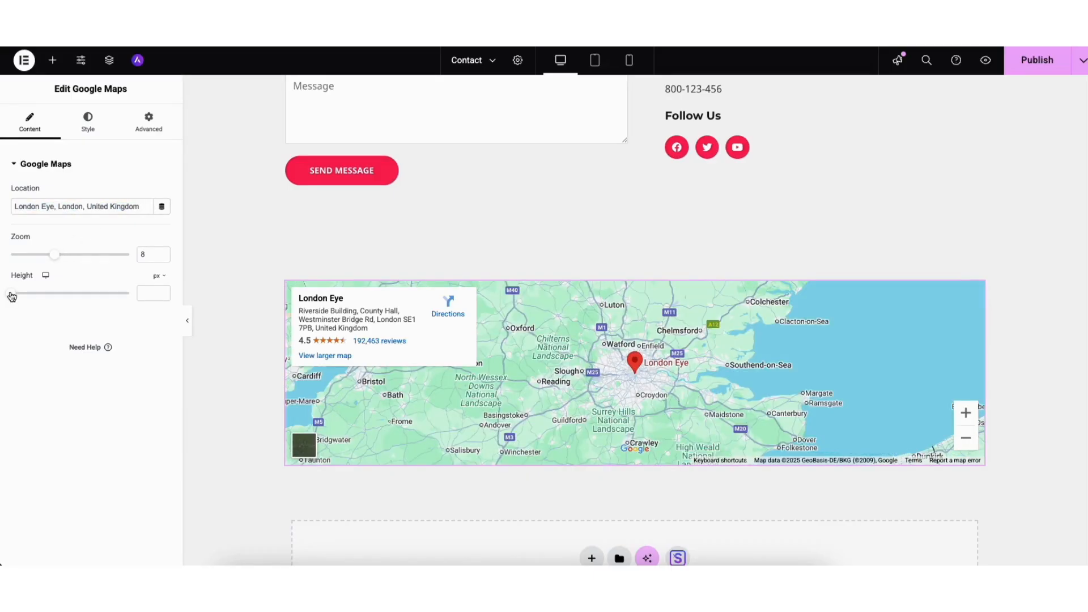
left_click_drag(11, 293, 49, 295)
left_click_drag(49, 295, 40, 295)
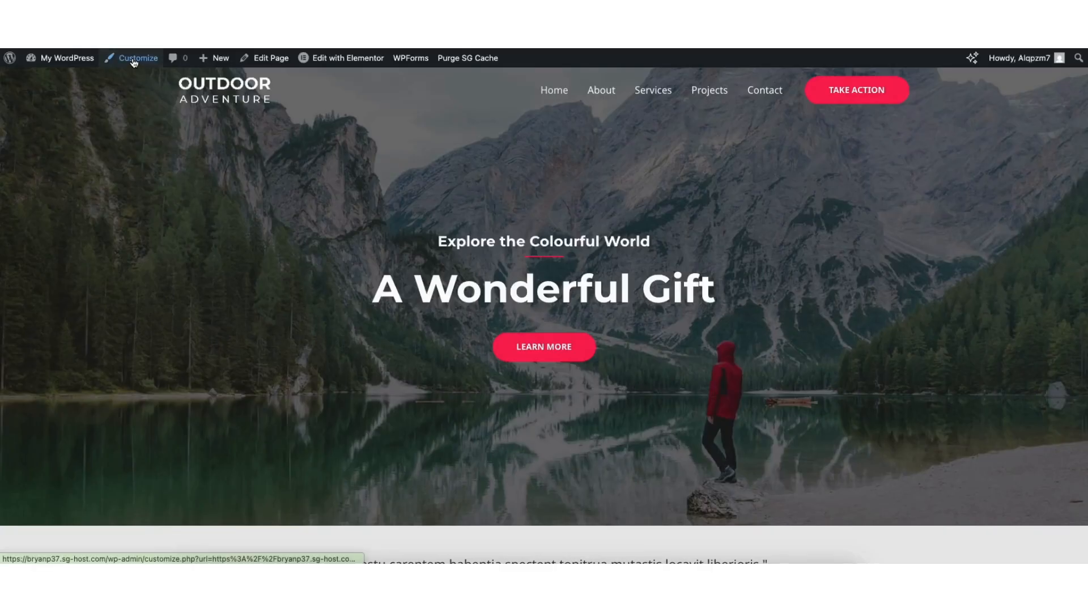
Open the theme customizer and review the global typography, color and button settings.
left_click(135, 55)
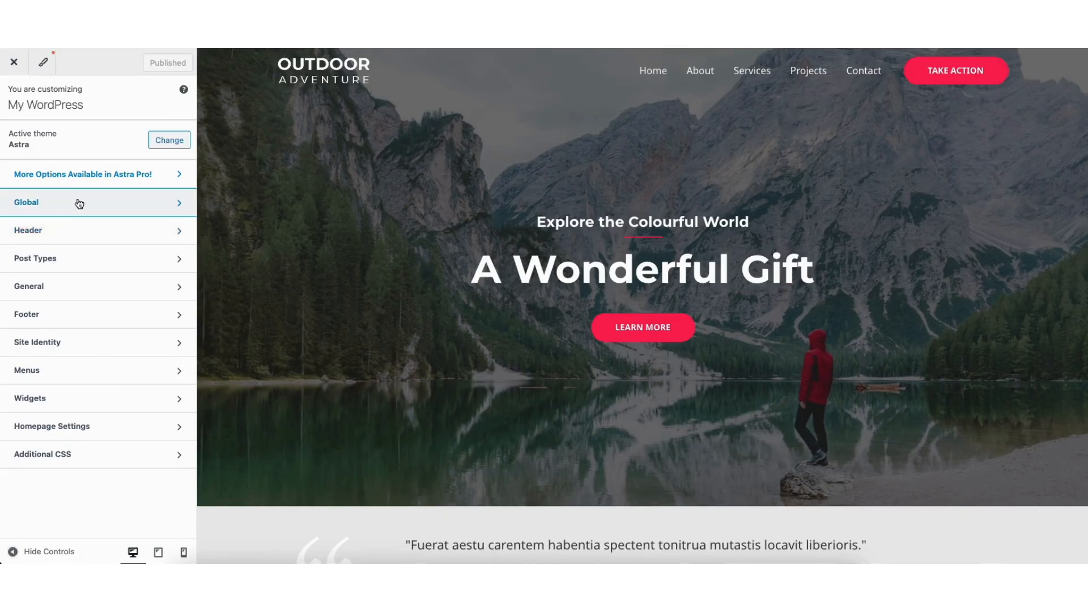
left_click(78, 203)
left_click(82, 134)
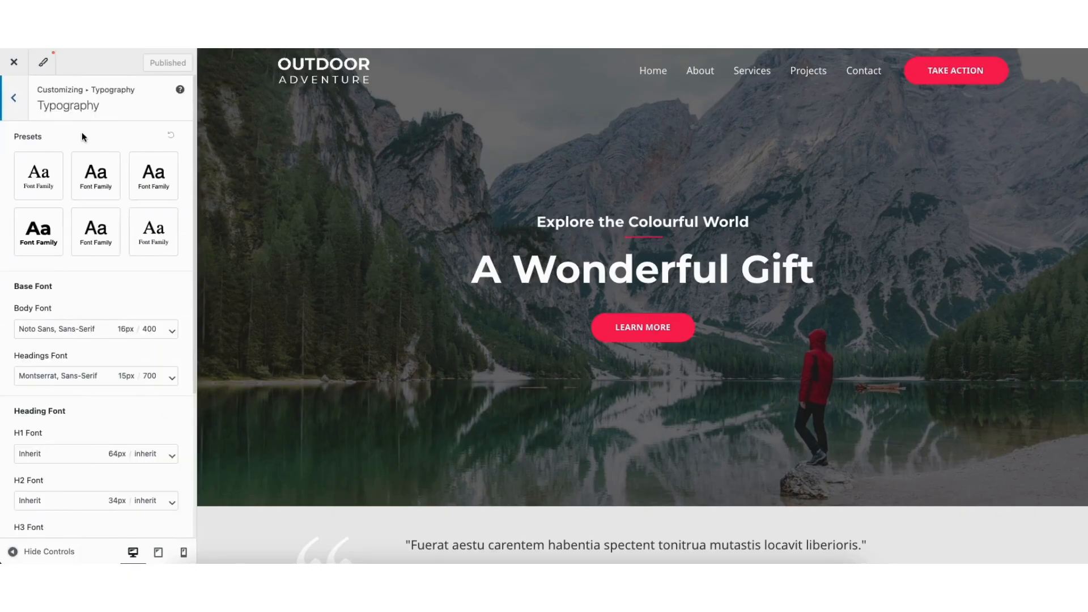
left_click(12, 101)
left_click(36, 163)
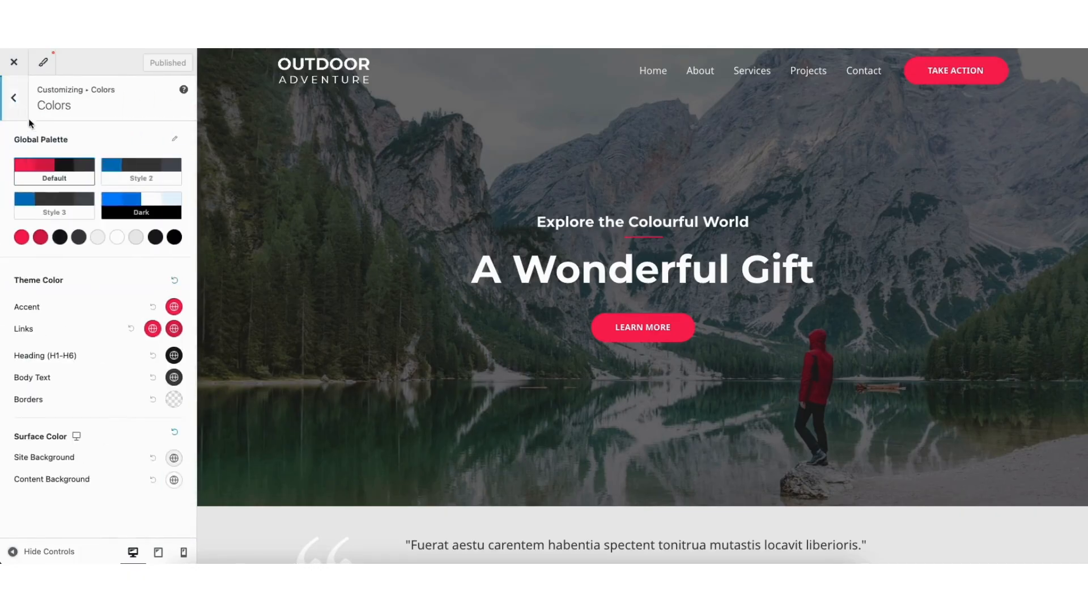
left_click(15, 100)
left_click(39, 216)
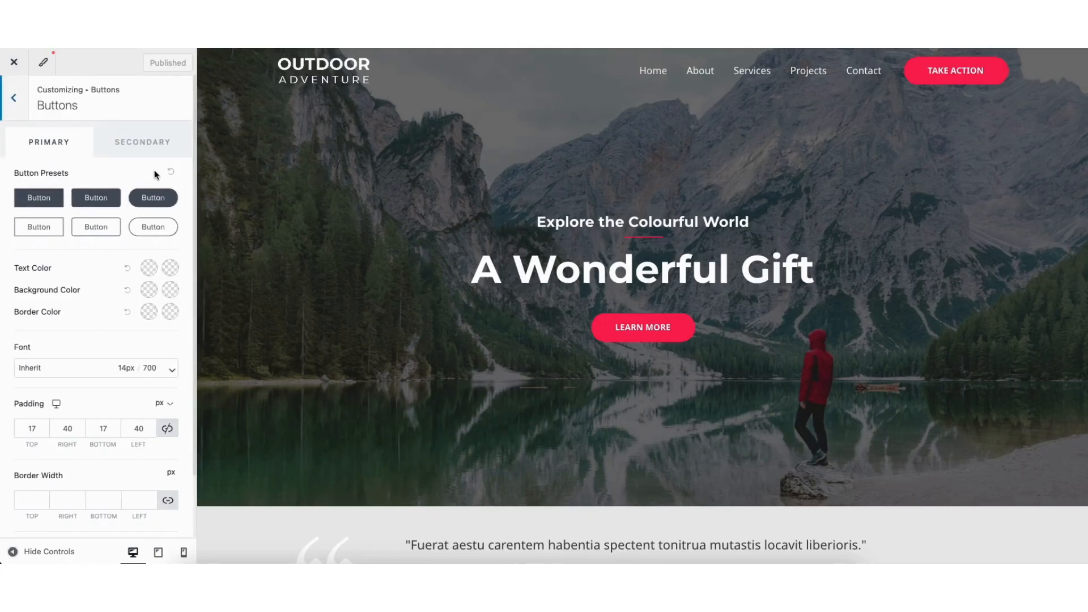
left_click(6, 104)
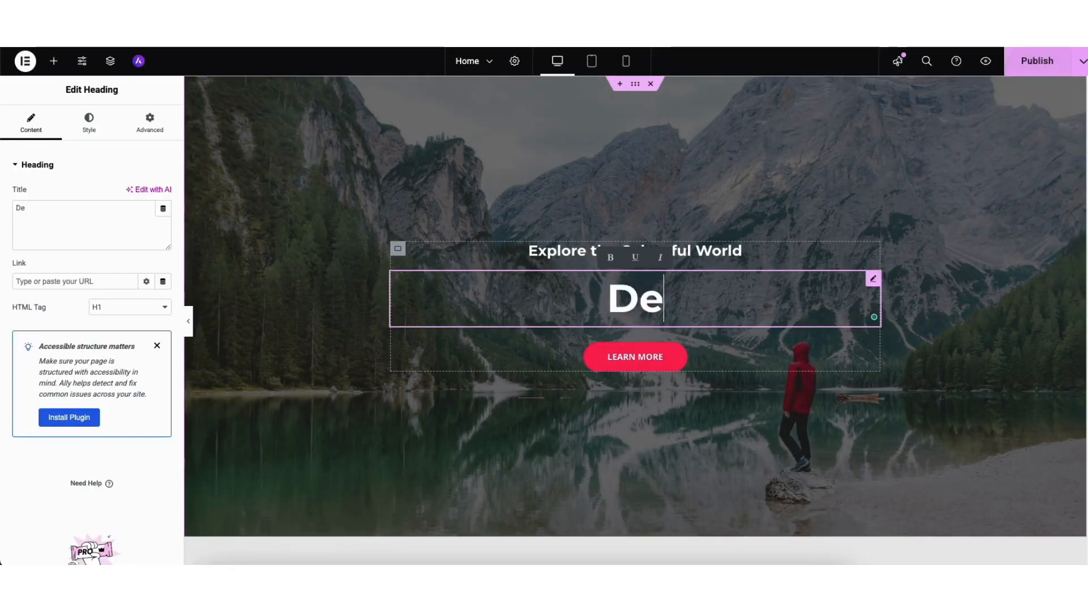
Change the Home page's main heading to "Demo Website", and place a Heading widget above the Learn More button in Upcoming Tours & Destination.
type("mo Website")
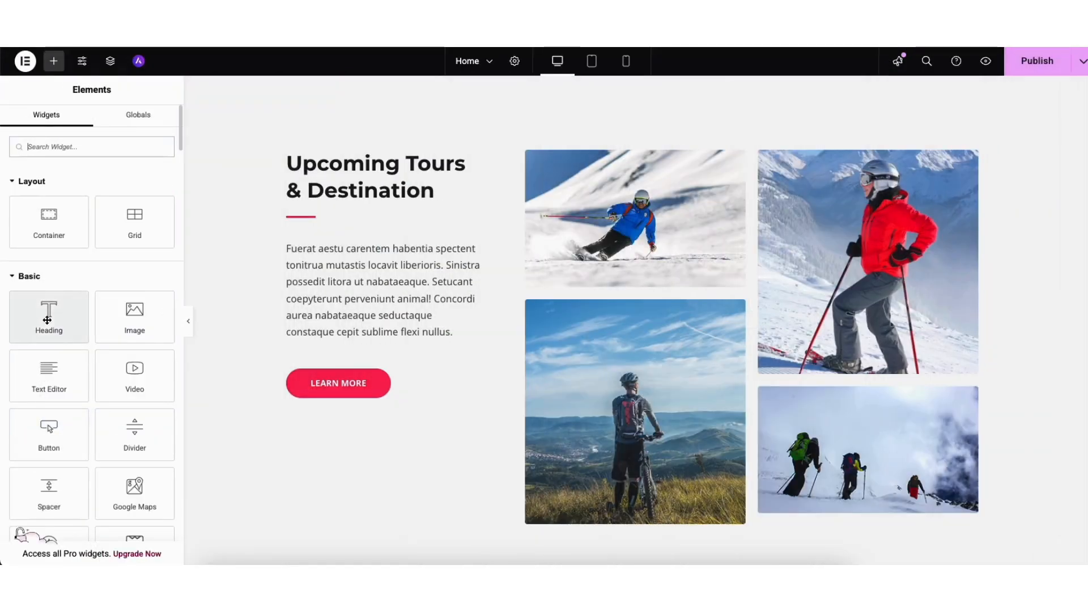
left_click_drag(49, 317, 376, 352)
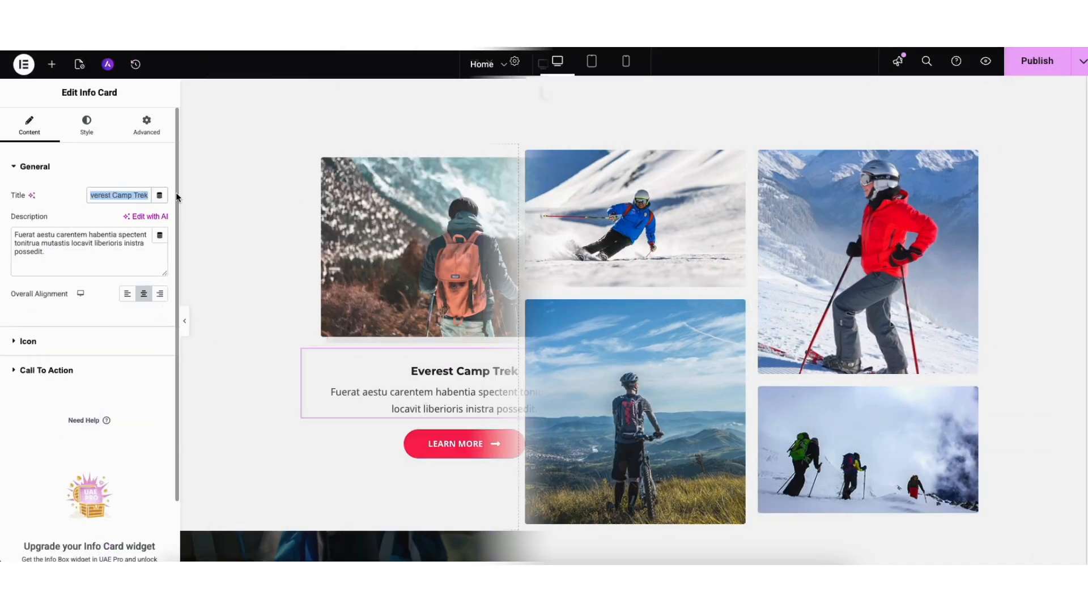
Replace the title of the "Everest Camp Trek" info card with "Demo Conte".
type("Demo Conte")
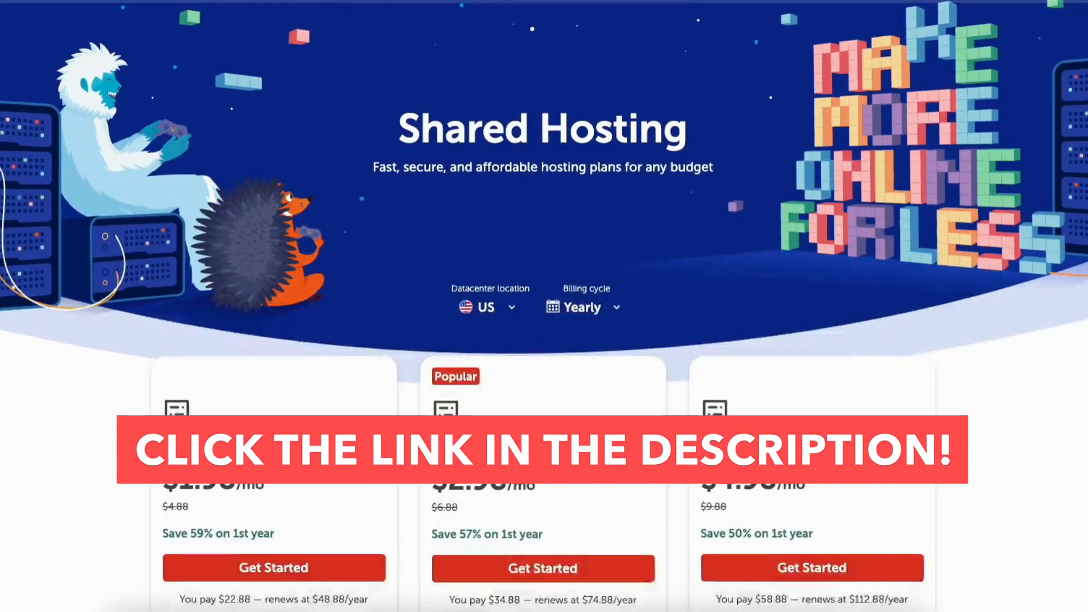
Review the plans, included features and Cloud Storage benefits on Namecheap's Shared Hosting page.
scroll(544, 307, "down", 15)
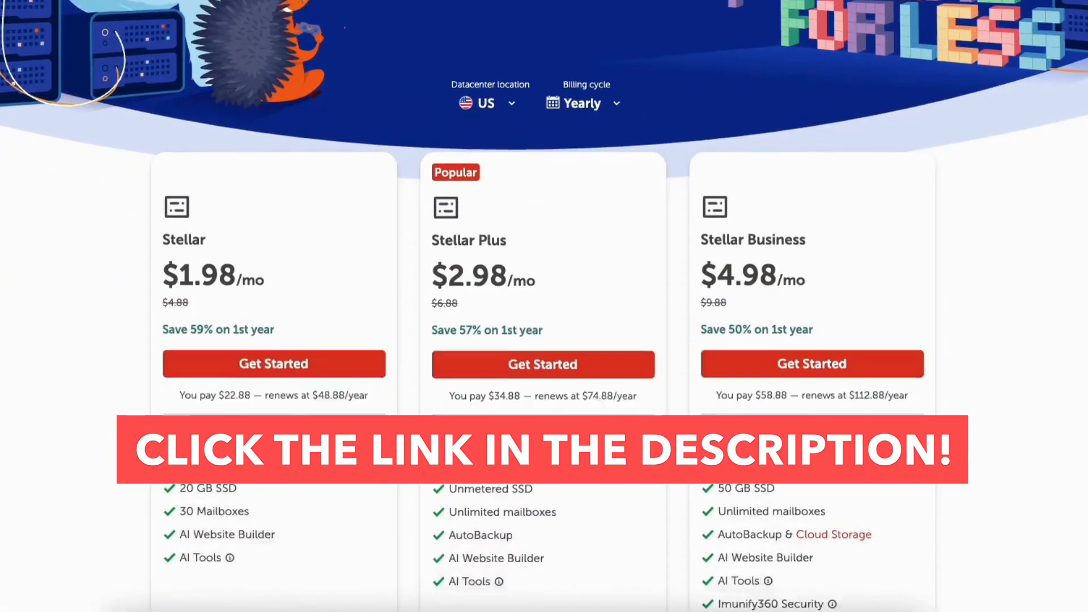
scroll(544, 306, "down", 12)
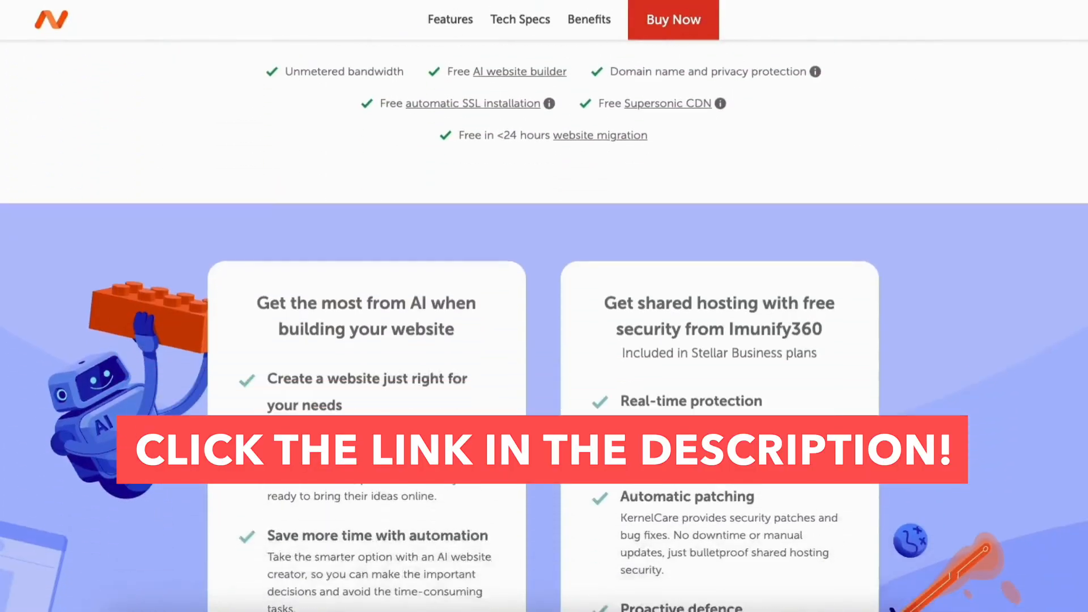
scroll(544, 306, "down", 13)
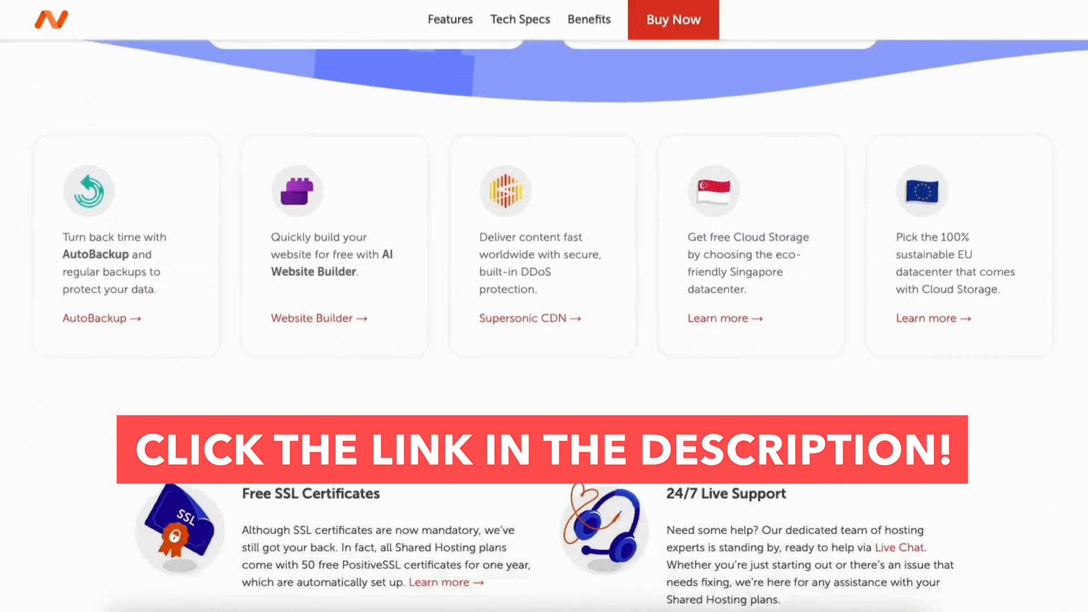
scroll(544, 306, "down", 10)
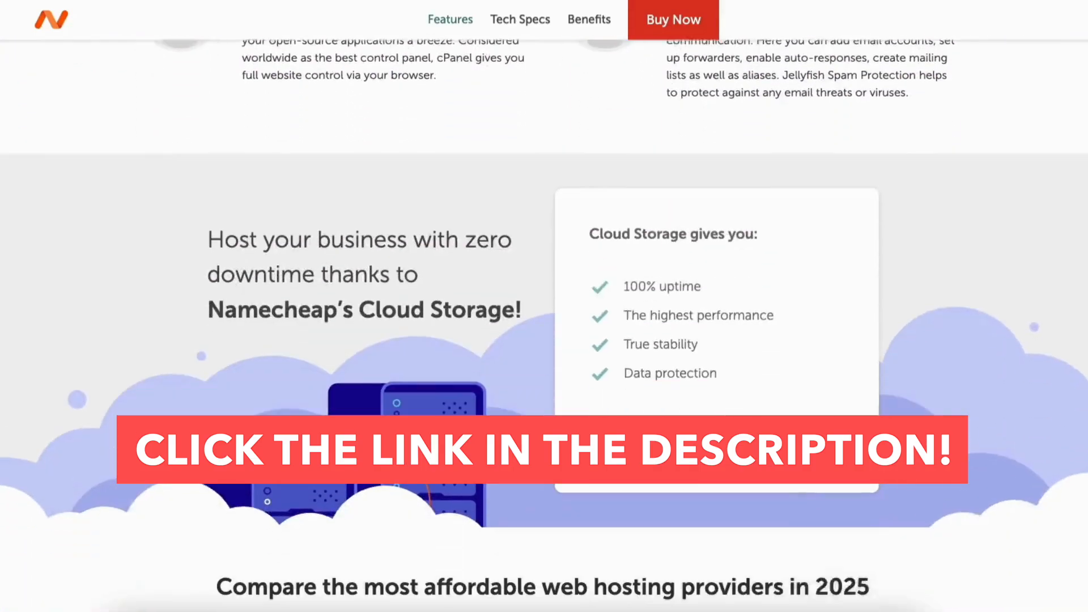